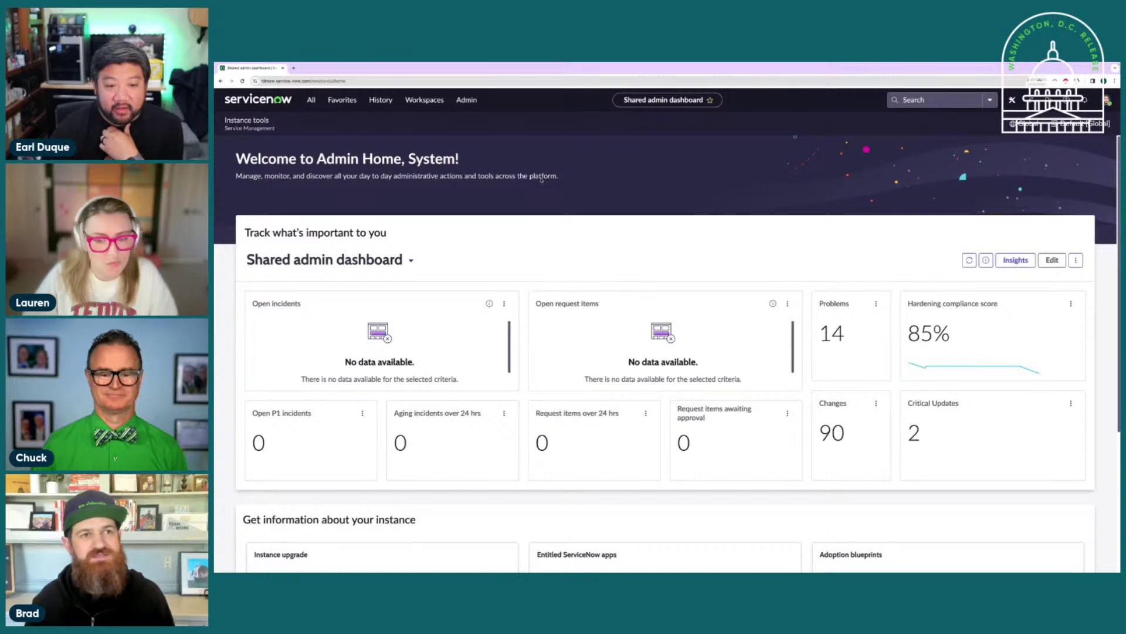
{"action": "left_click_drag", "start_coordinate": [338, 81], "coordinate": [409, 82]}
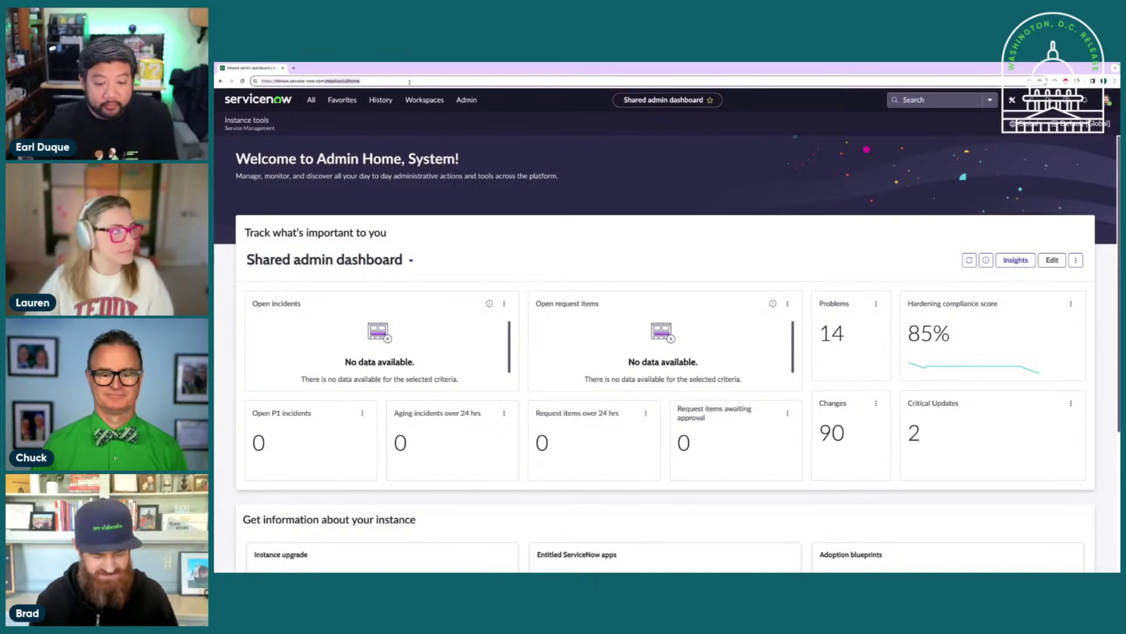
{"action": "type", "text": "stats.do"}
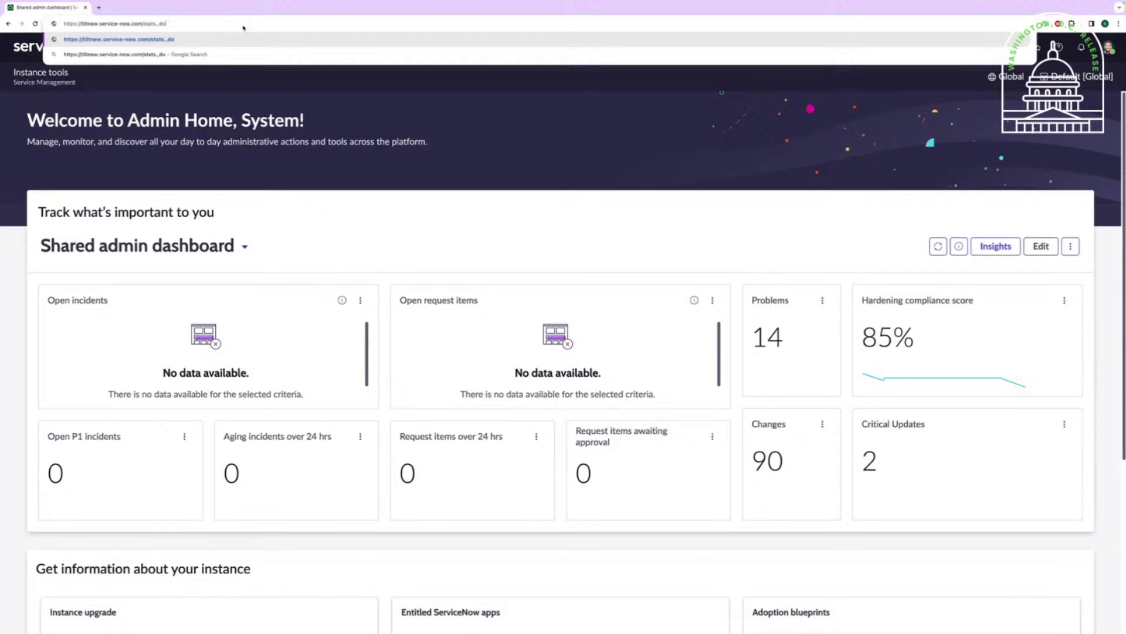
{"action": "key", "text": "BackSpace"}
{"action": "key", "text": "BackSpace"}
{"action": "key", "text": "BackSpace"}
{"action": "type", "text": "do"}
{"action": "key", "text": "Return"}
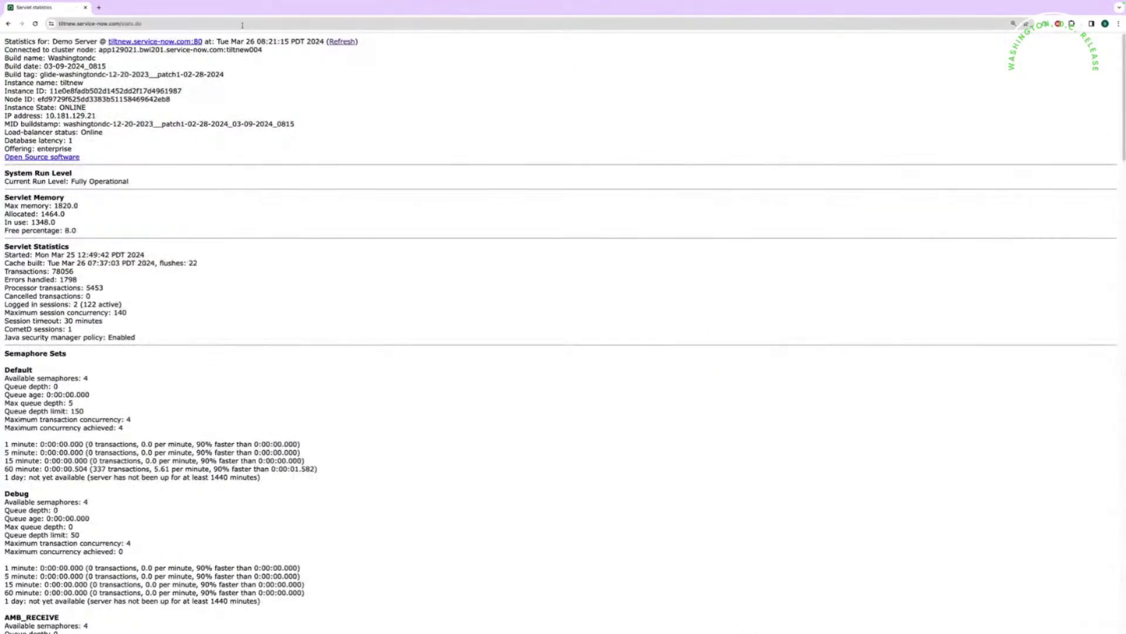
{"action": "left_click_drag", "start_coordinate": [157, 75], "coordinate": [226, 75]}
{"action": "left_click", "coordinate": [233, 78]}
{"action": "key", "text": "alt+Left"}
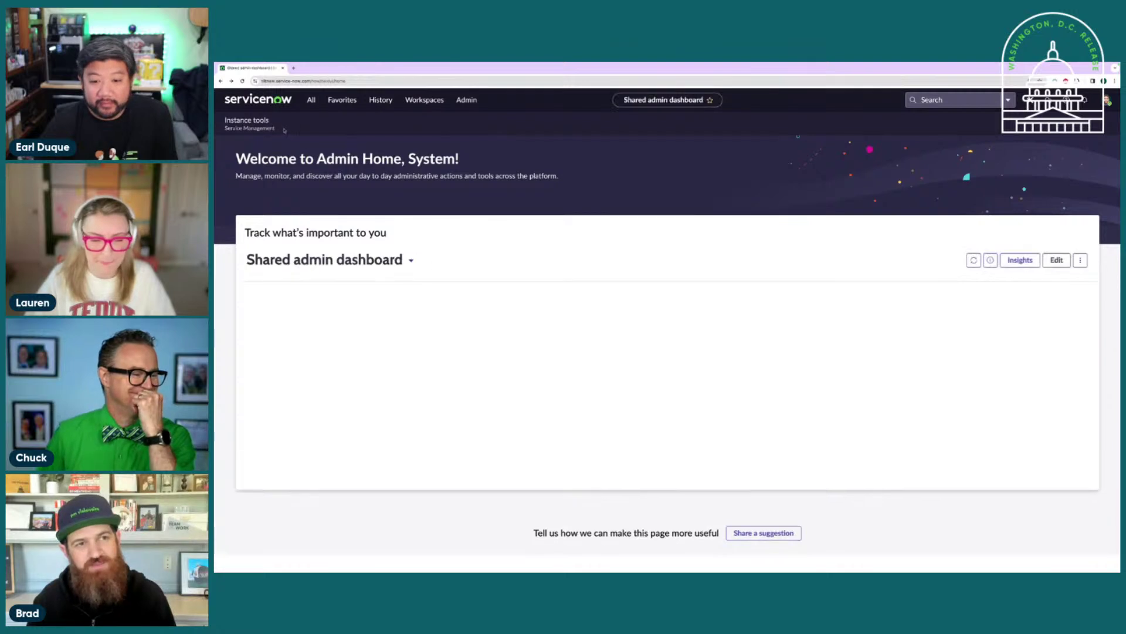
Step: Switch from the Service Management home to HR Agent Workspace via the Workspaces dropdown
{"action": "triple_click", "coordinate": [243, 129]}
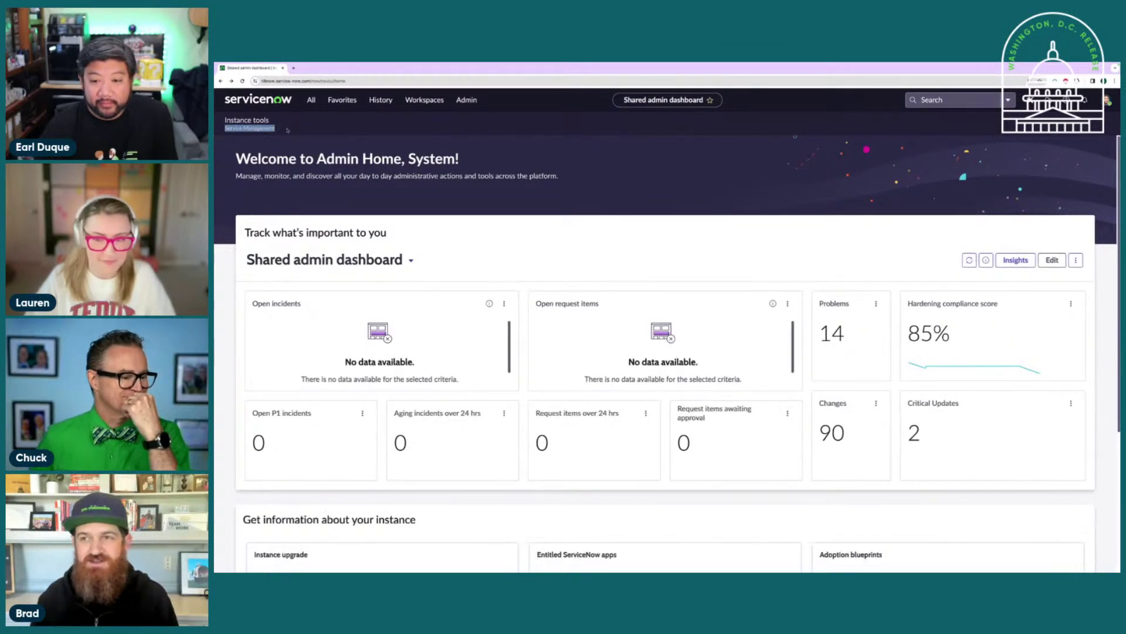
{"action": "left_click", "coordinate": [287, 129]}
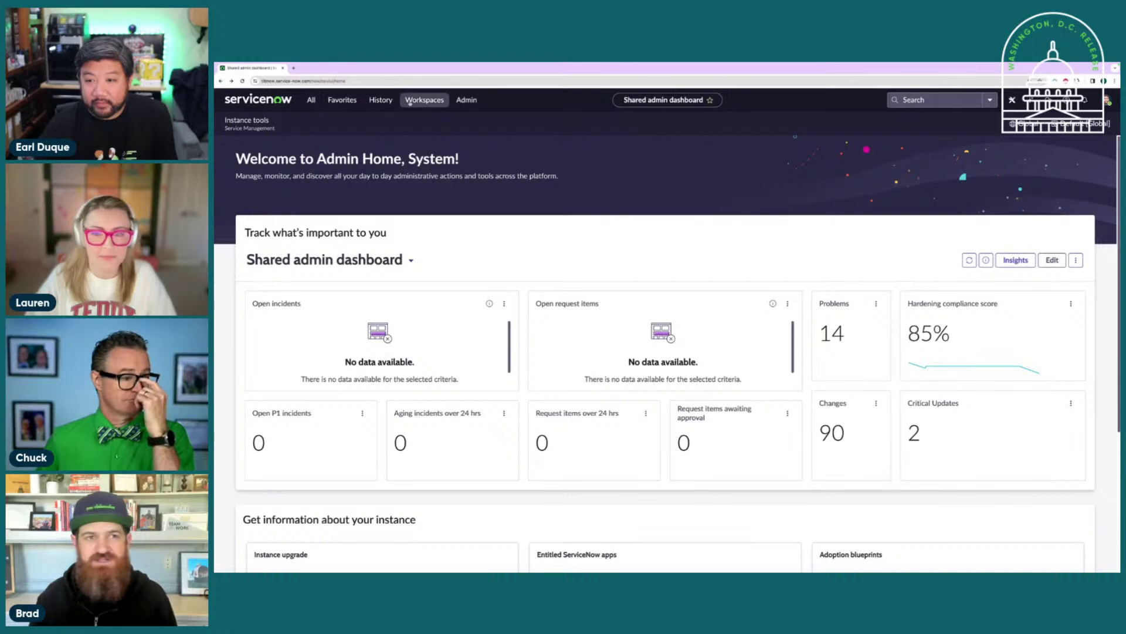
{"action": "left_click", "coordinate": [440, 104]}
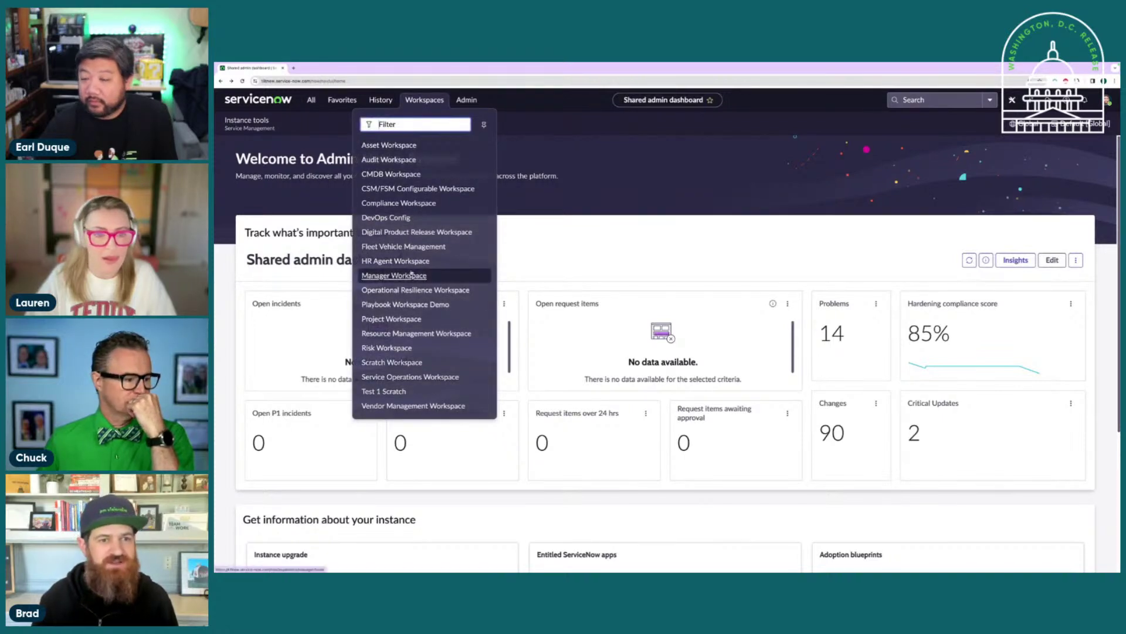
{"action": "left_click", "coordinate": [395, 262]}
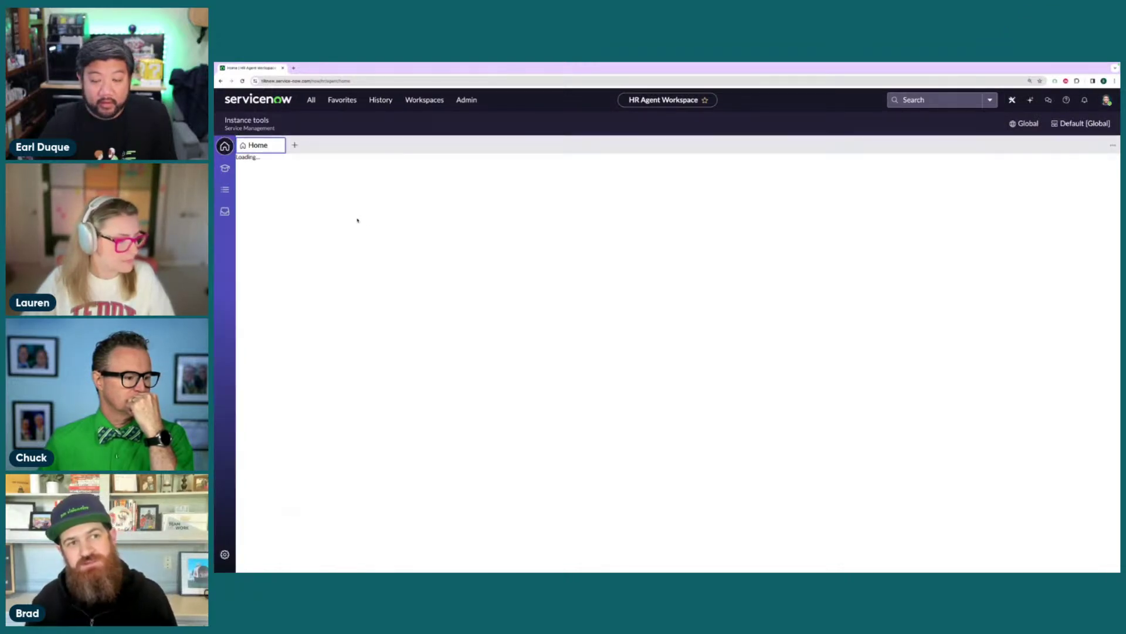
Step: Open draft General inquiry case HRC0001006 from the workspace's assigned HR case list
{"action": "left_click", "coordinate": [225, 189]}
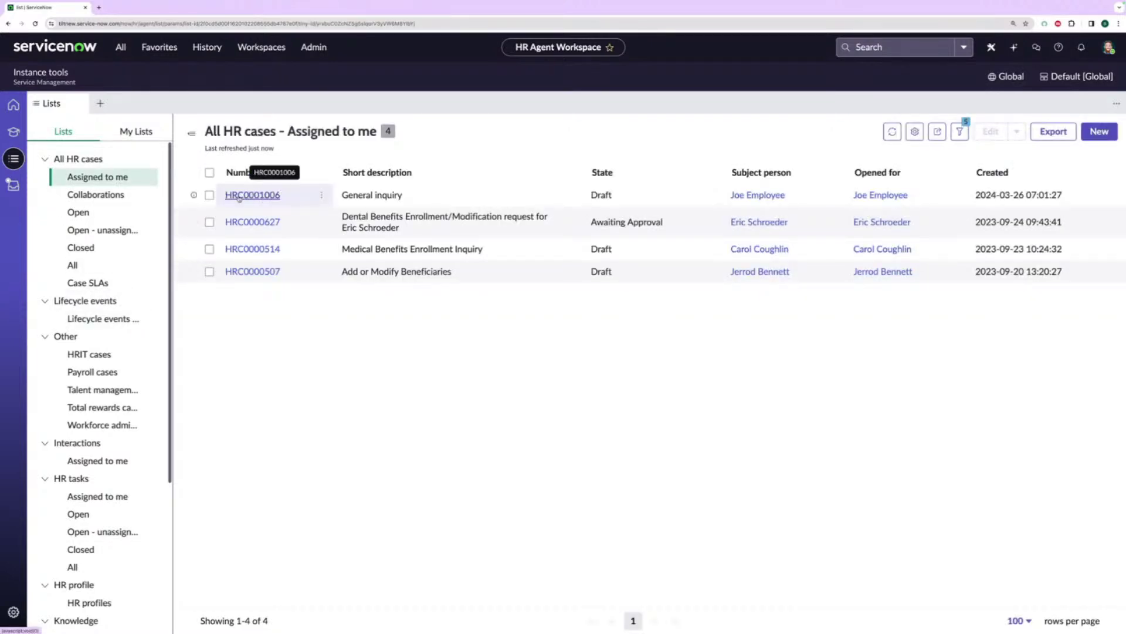
{"action": "left_click", "coordinate": [242, 198]}
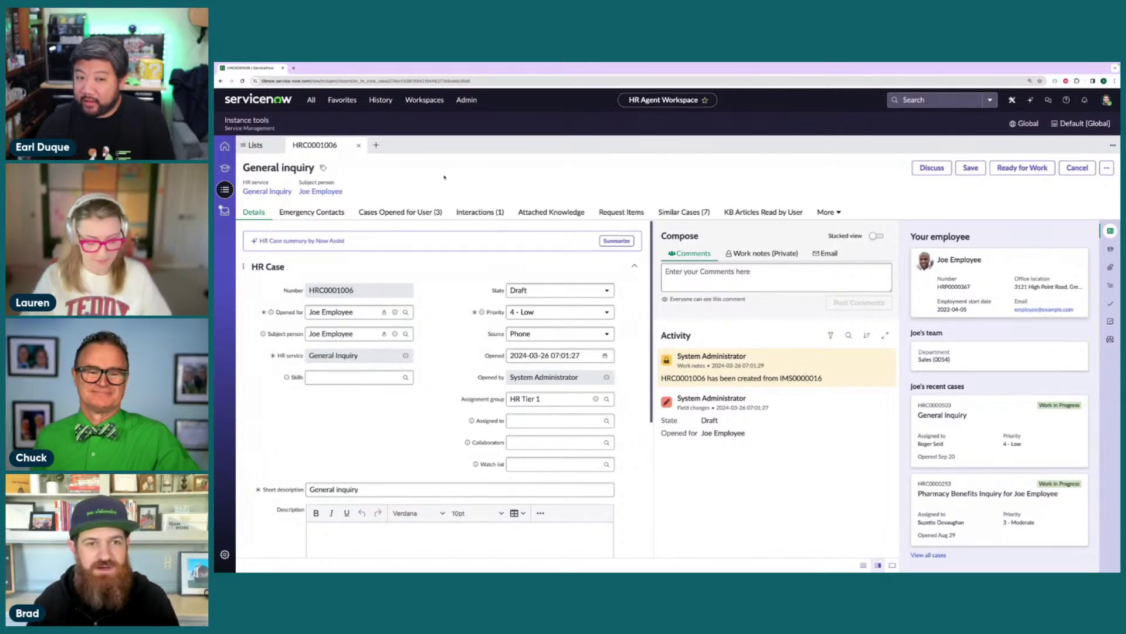
Step: Switch the case composer to Email and write a short greeting in the body
{"action": "left_click", "coordinate": [751, 274]}
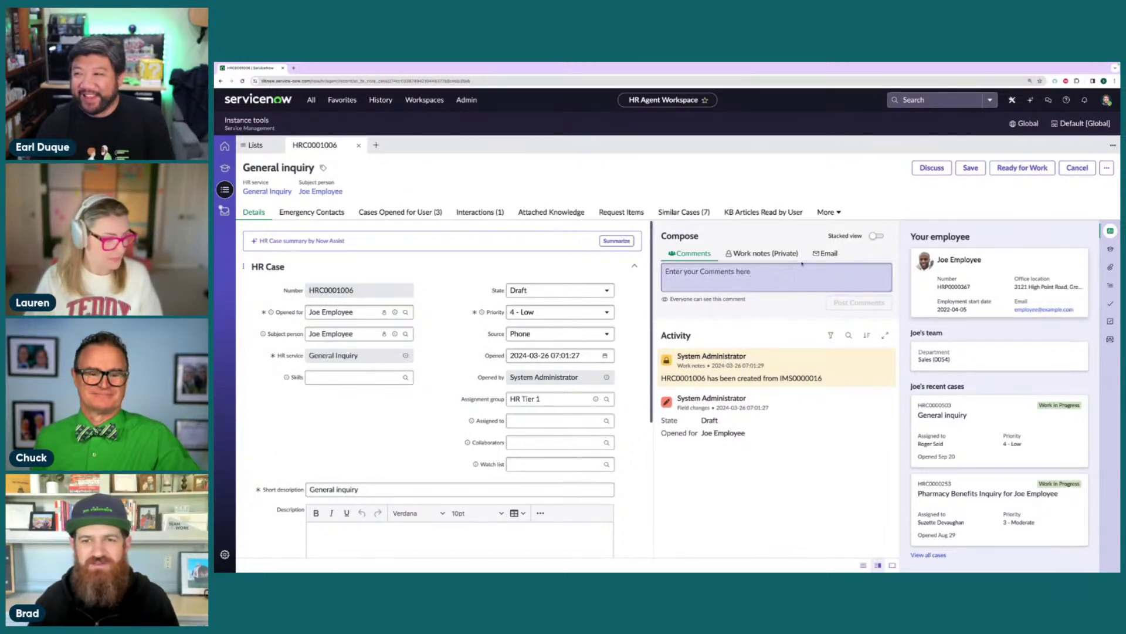
{"action": "left_click", "coordinate": [826, 253]}
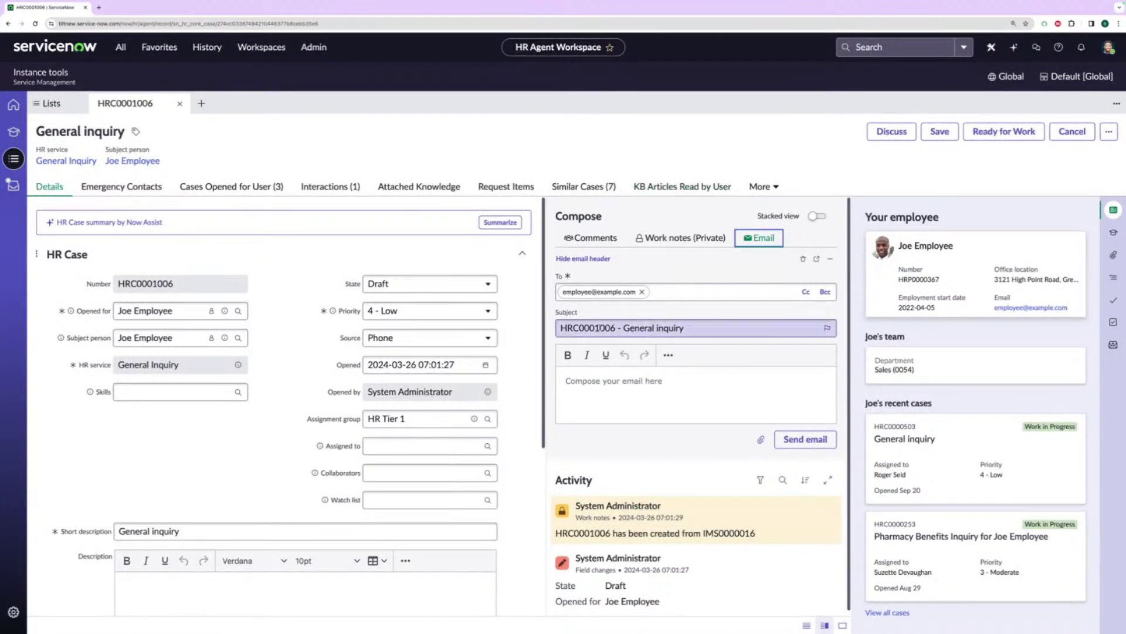
{"action": "left_click", "coordinate": [632, 382]}
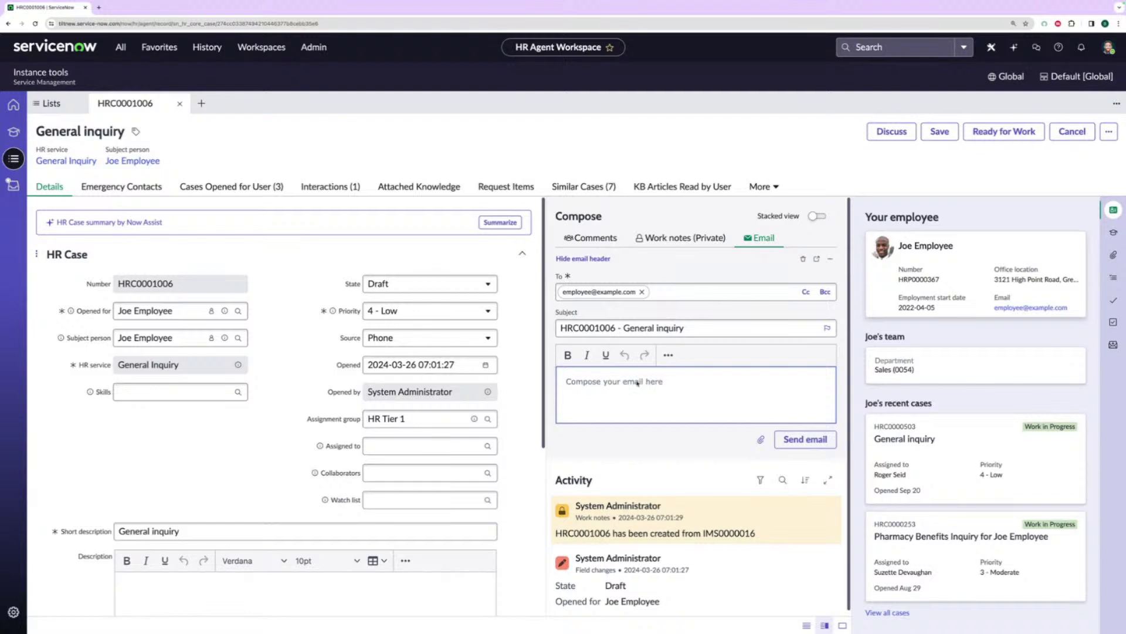
{"action": "type", "text": "Hi Joe, something something"}
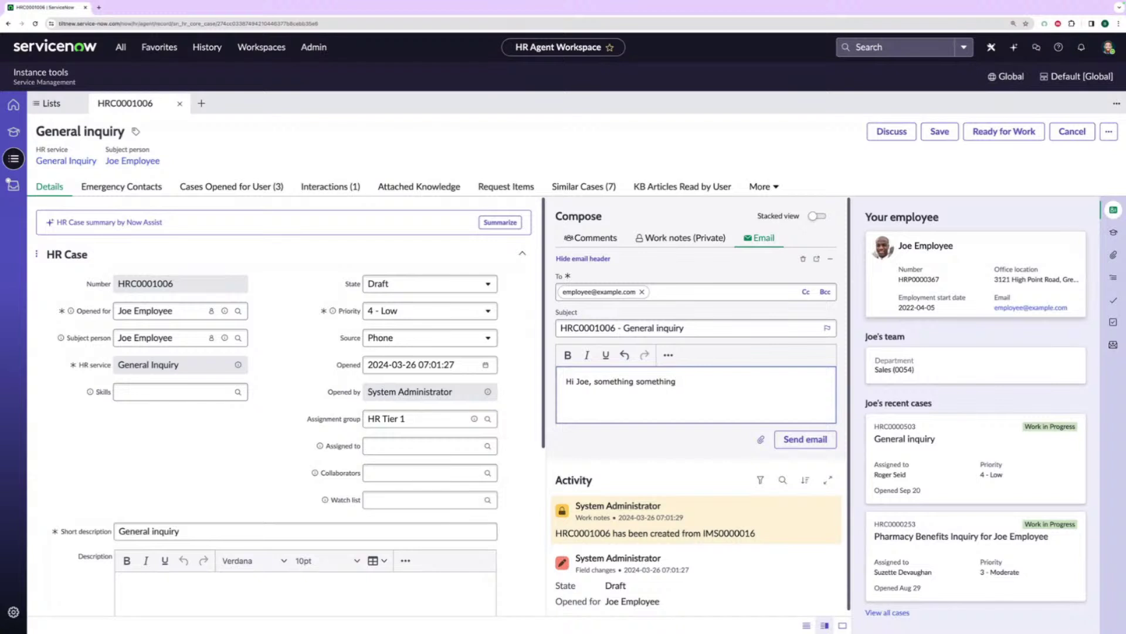
Step: Expand the formatting toolbar and check the saved email drafts list, then close it
{"action": "left_click", "coordinate": [669, 356]}
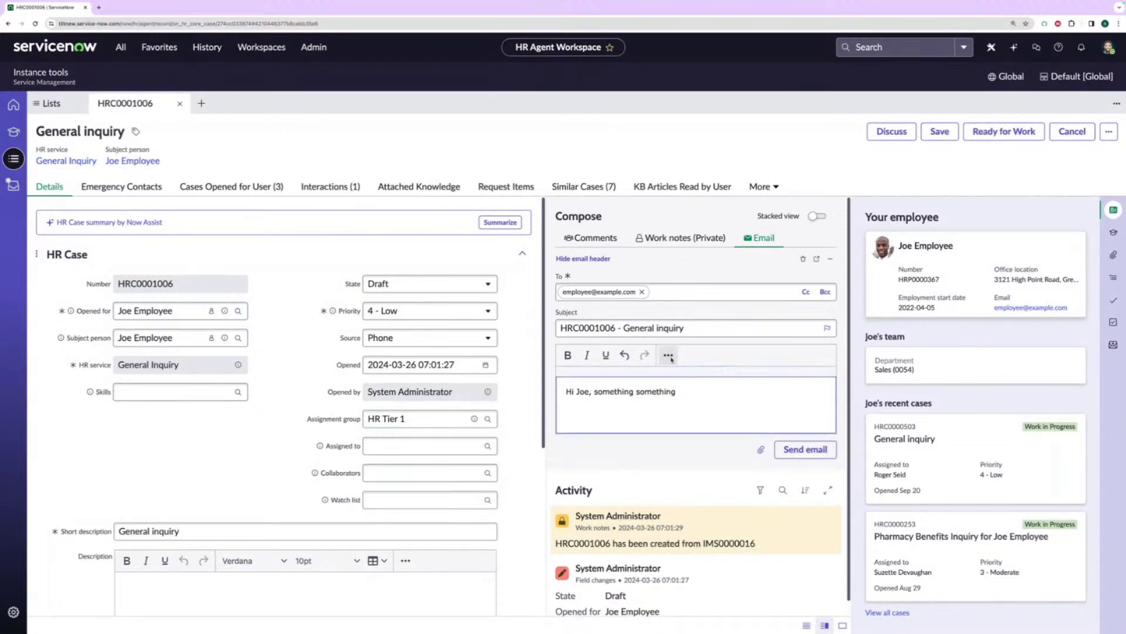
{"action": "left_click", "coordinate": [830, 259]}
{"action": "left_click", "coordinate": [856, 293]}
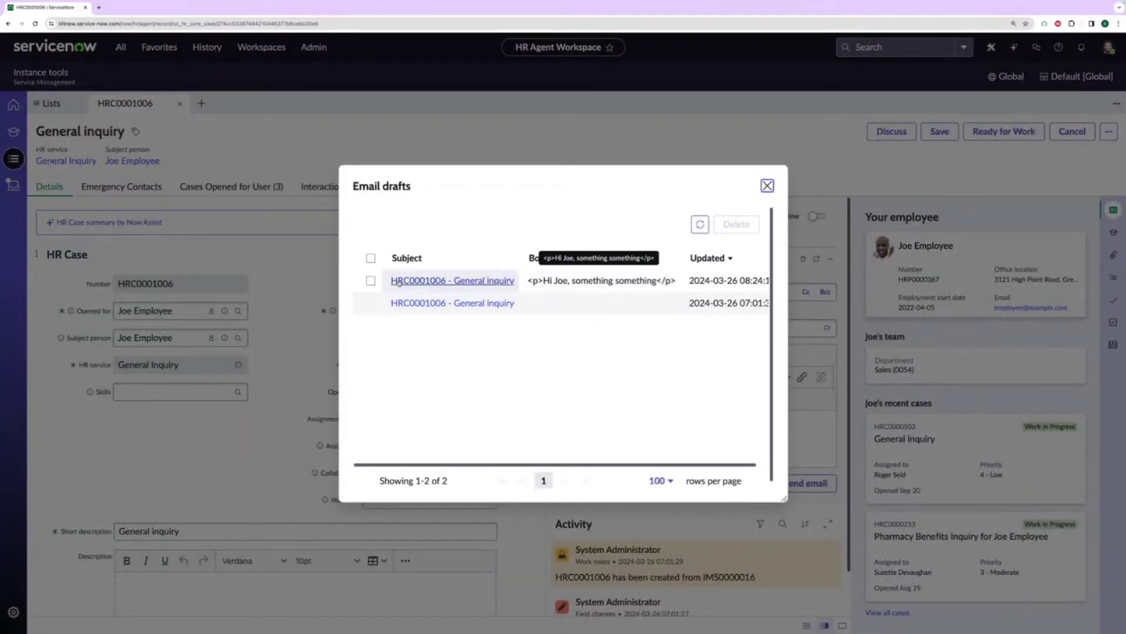
{"action": "left_click", "coordinate": [768, 185]}
Step: Add a Cc line and drag the recipient from To into Cc
{"action": "left_click", "coordinate": [689, 292]}
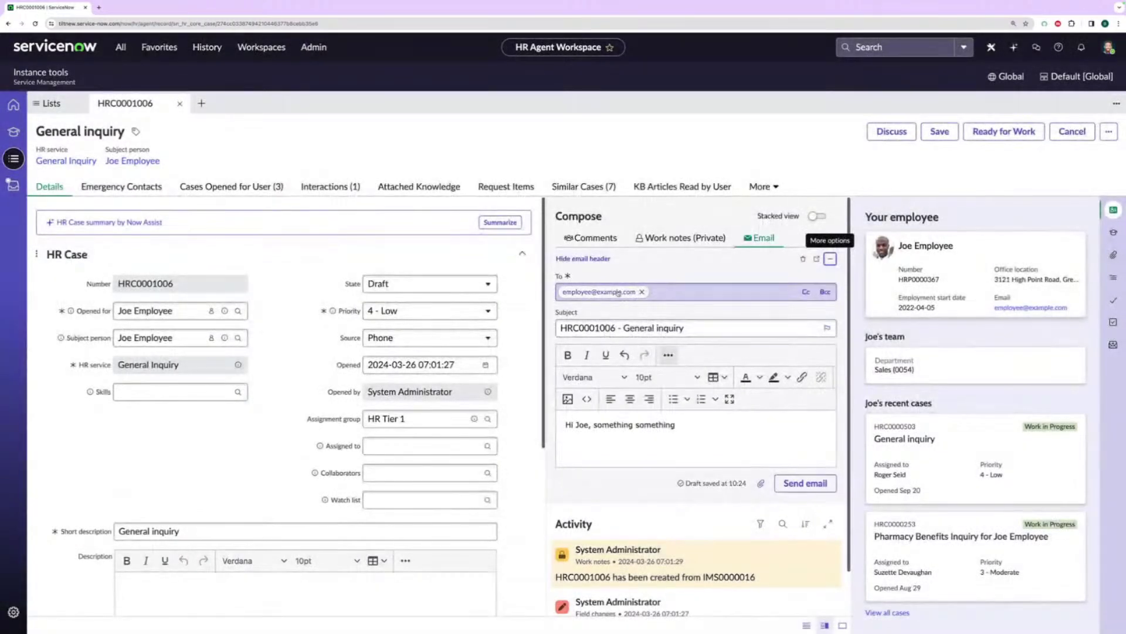
{"action": "left_click", "coordinate": [806, 292]}
{"action": "mouse_move", "coordinate": [627, 293]}
{"action": "left_mouse_down"}
{"action": "mouse_move", "coordinate": [624, 326]}
{"action": "mouse_move", "coordinate": [619, 304]}
{"action": "left_mouse_up"}
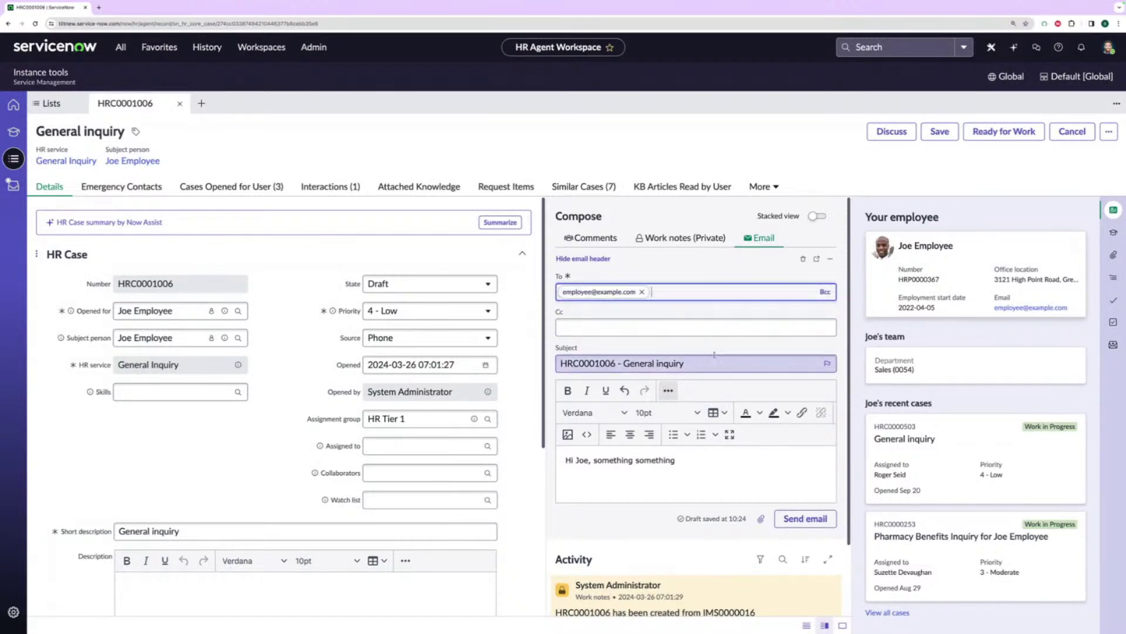
Step: Toggle the extra formatting options, try the attachment choices, and preview the HR Tier 1 group
{"action": "left_click", "coordinate": [669, 391]}
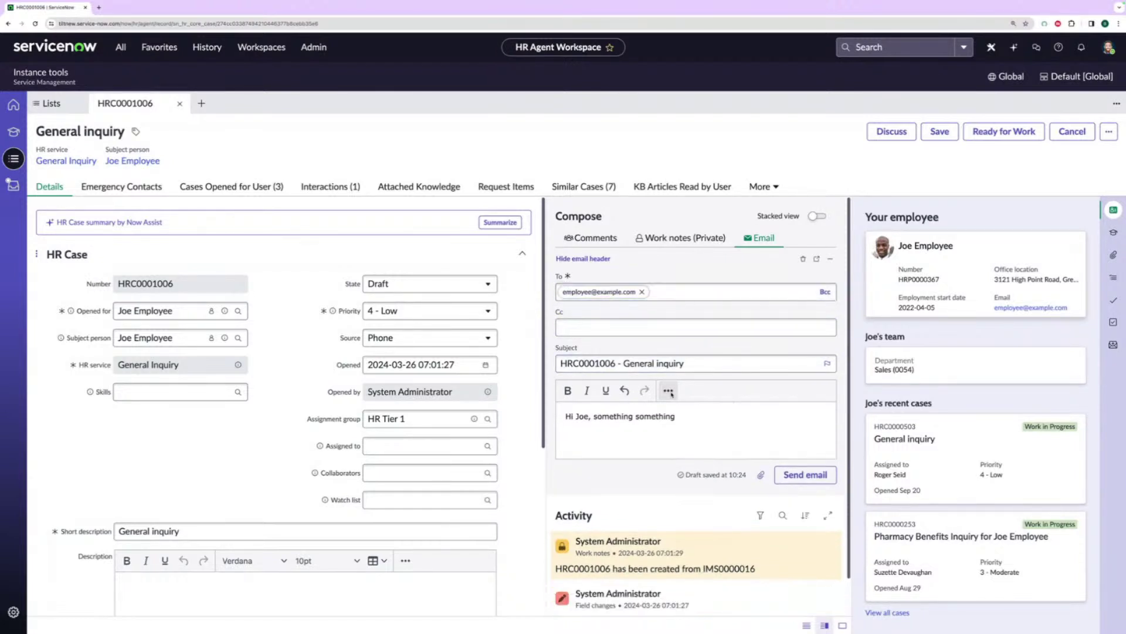
{"action": "left_click", "coordinate": [669, 390]}
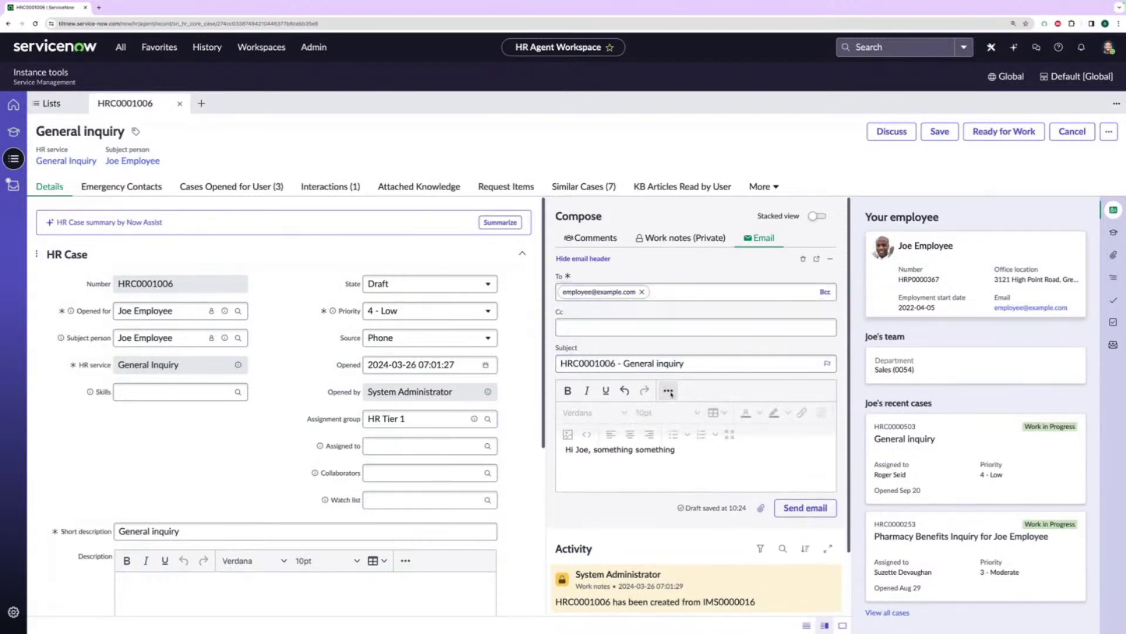
{"action": "left_click", "coordinate": [761, 518]}
{"action": "left_click", "coordinate": [658, 526]}
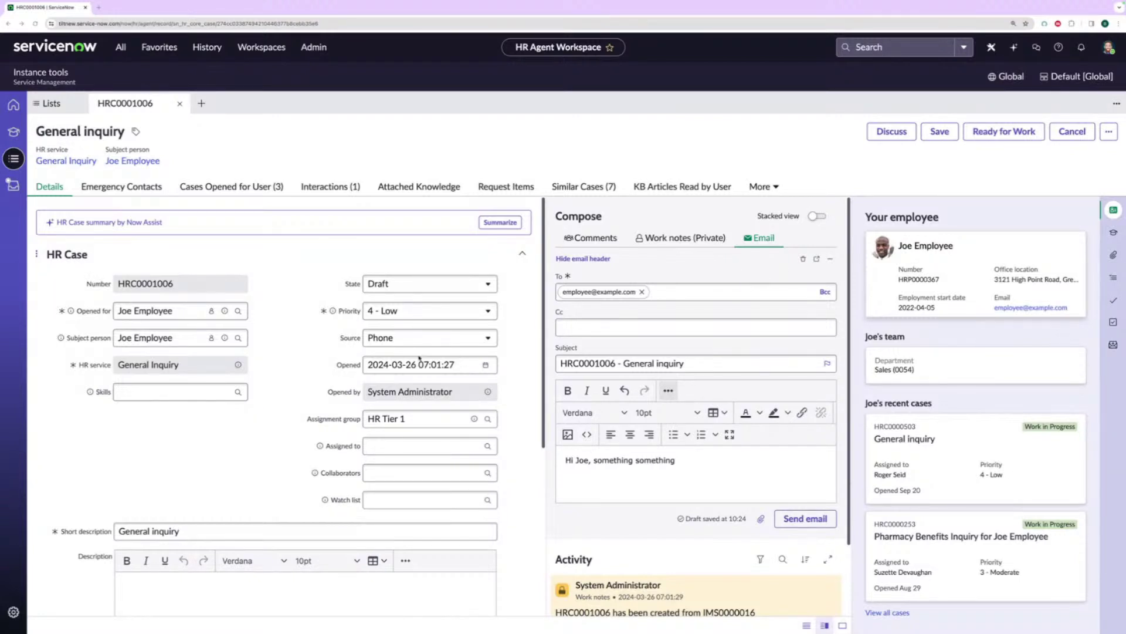
{"action": "left_click", "coordinate": [474, 419]}
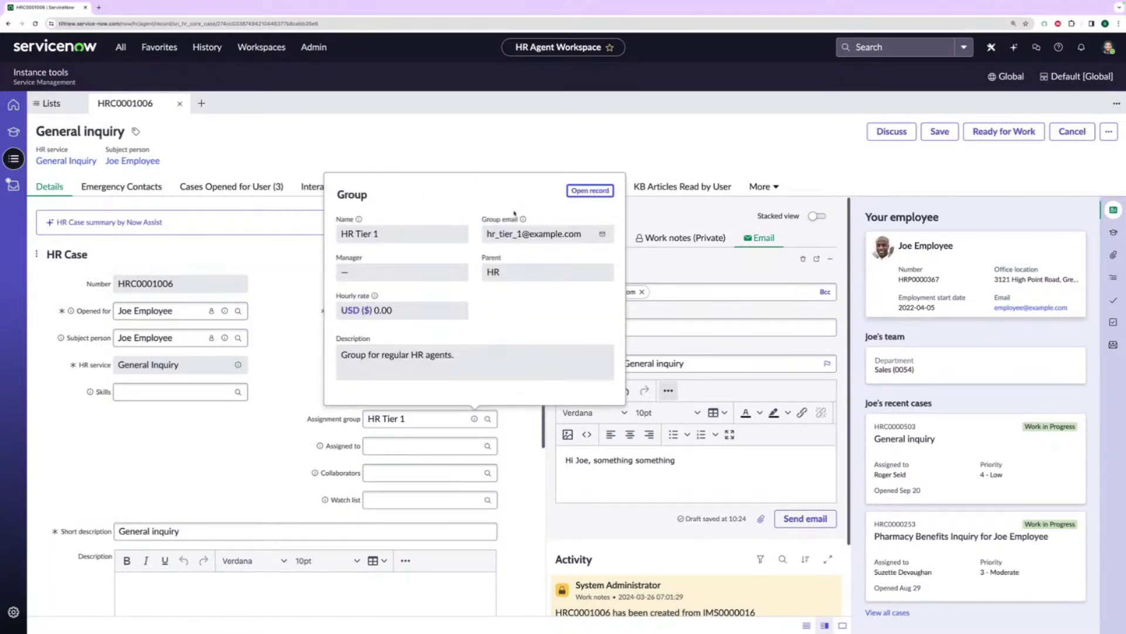
Step: Open the HR Tier 1 group record in a sub-tab, then return to Details and re-preview it
{"action": "left_click", "coordinate": [582, 192]}
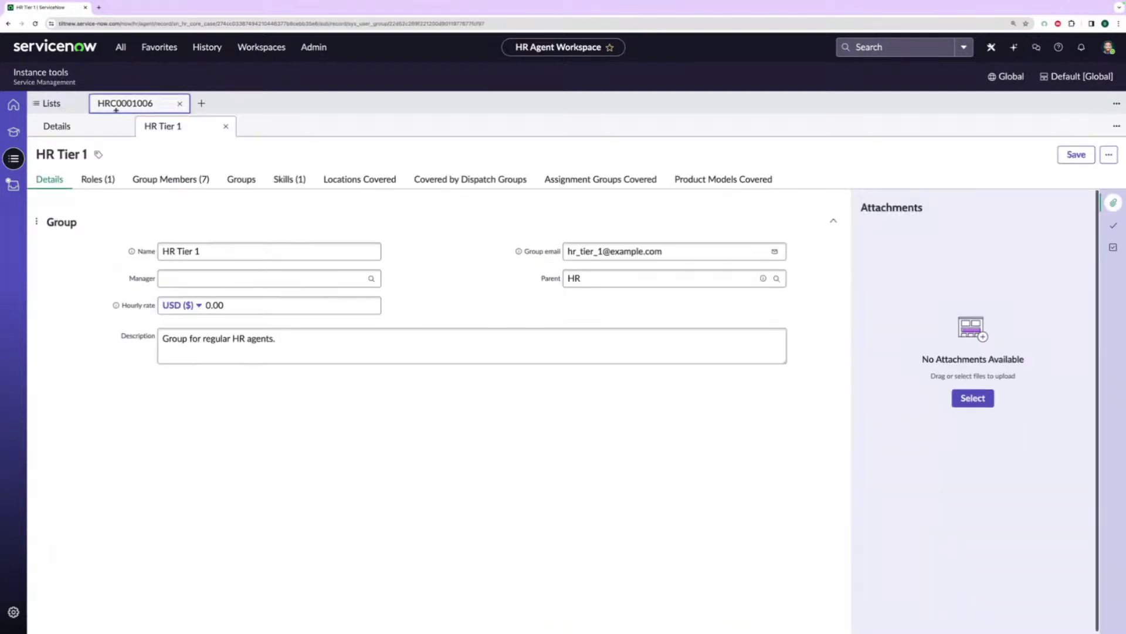
{"action": "left_click", "coordinate": [113, 128]}
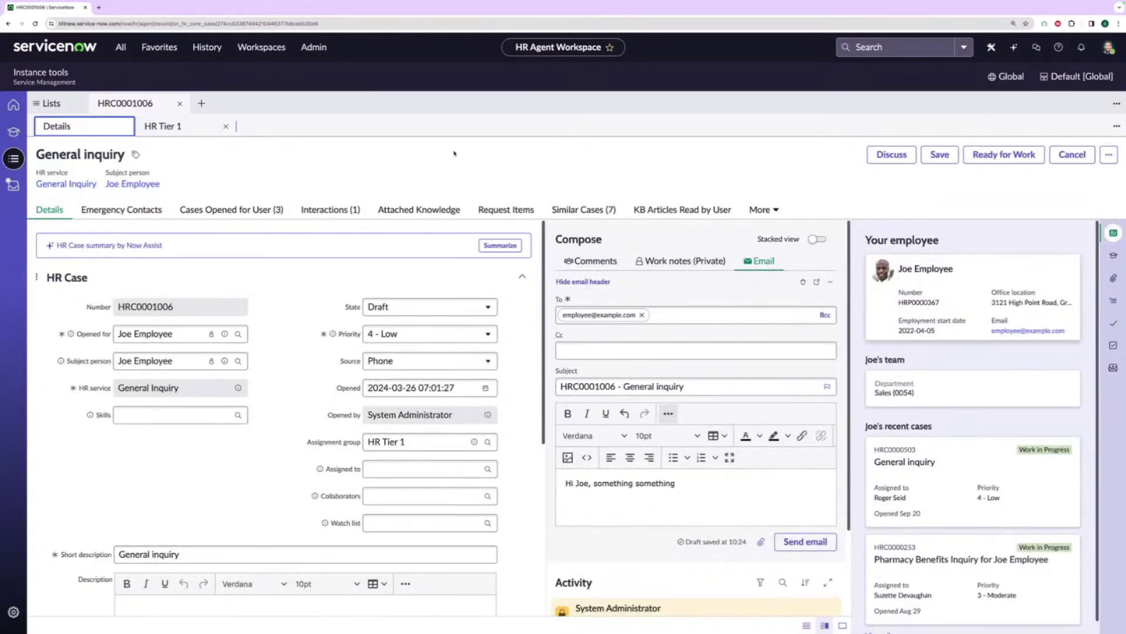
{"action": "left_click", "coordinate": [476, 441]}
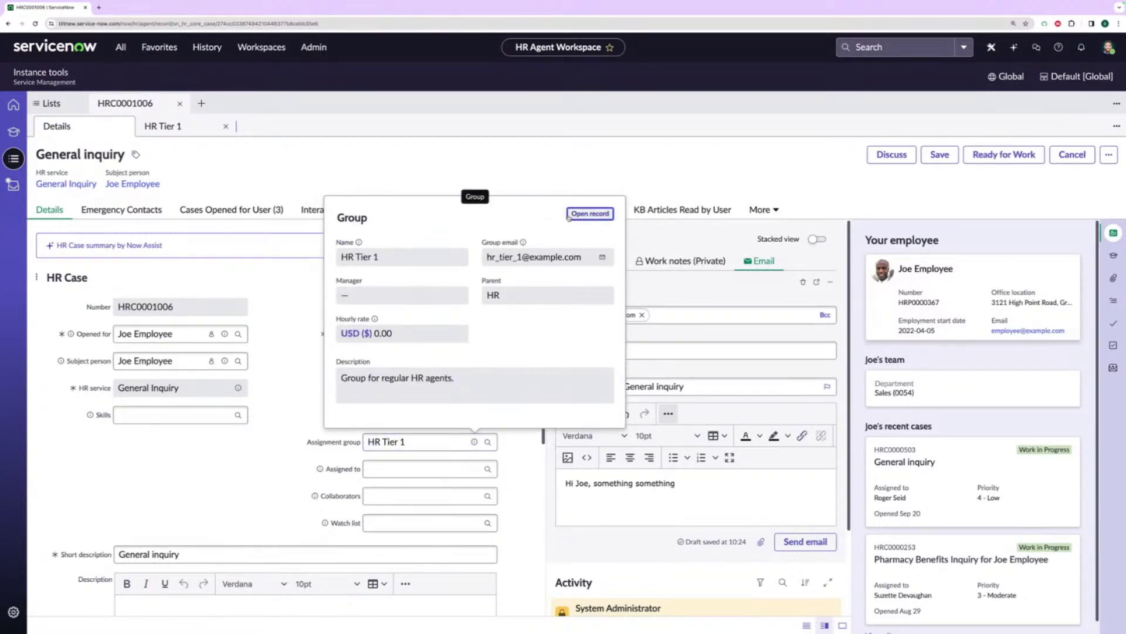
{"action": "left_click", "coordinate": [515, 160]}
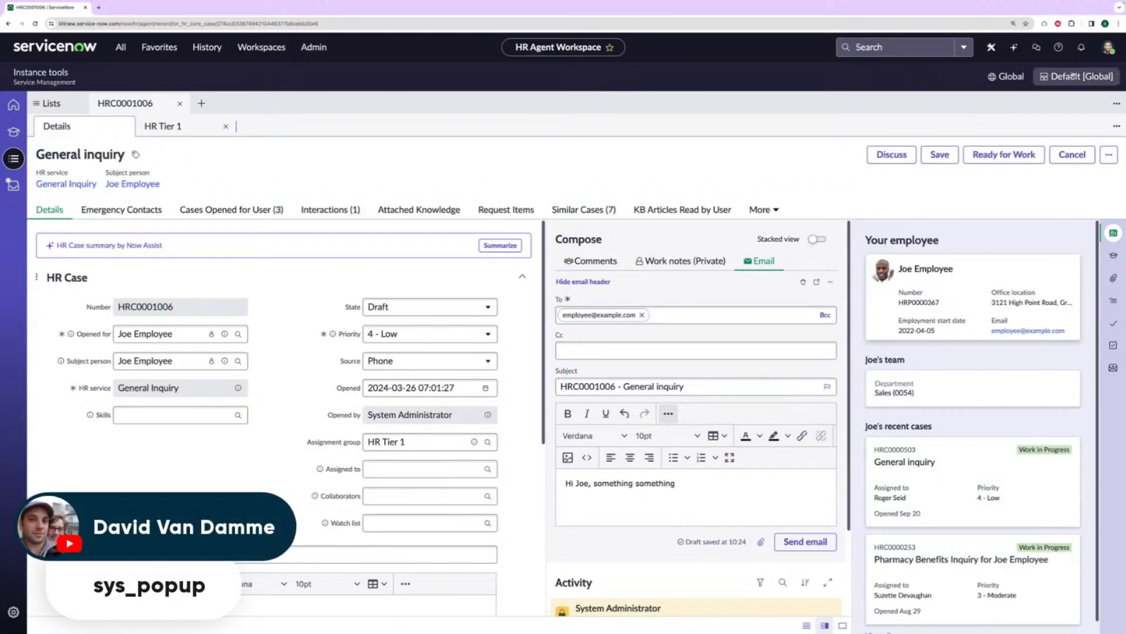
Step: Launch the Group form's Form Layout configuration from the user menu's configure options
{"action": "left_click", "coordinate": [1109, 47]}
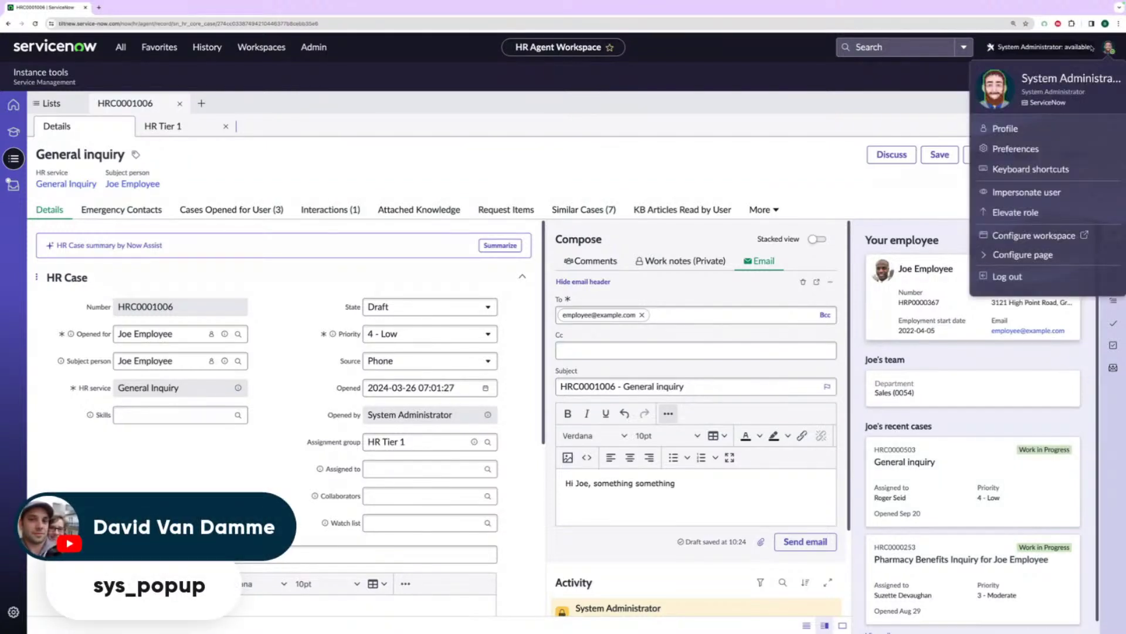
{"action": "left_click", "coordinate": [1011, 255]}
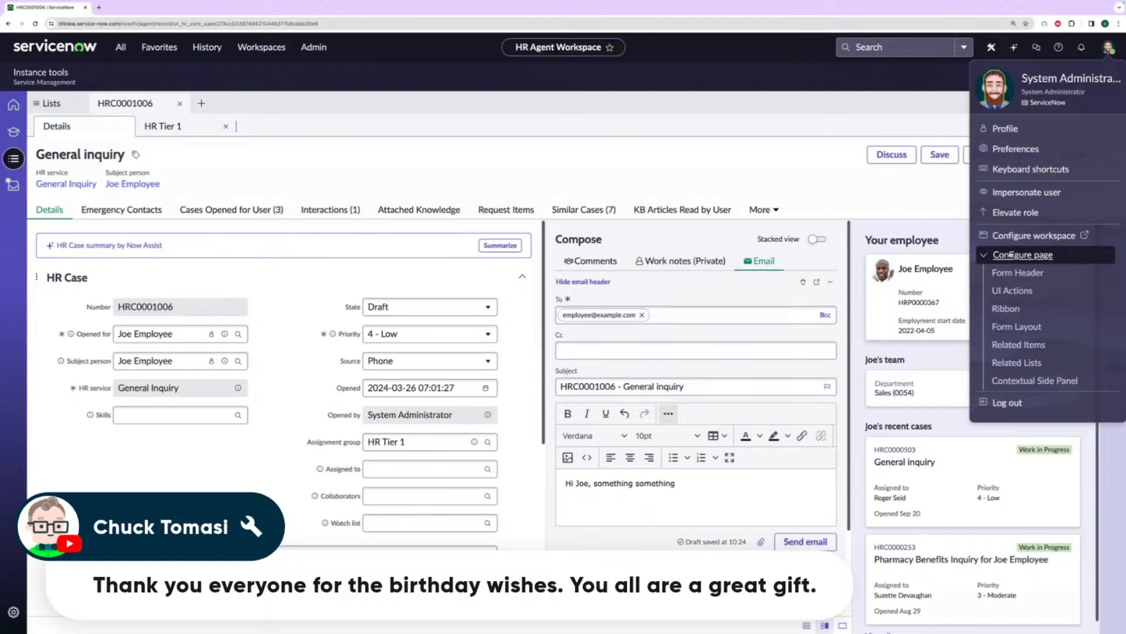
{"action": "left_click", "coordinate": [1019, 329]}
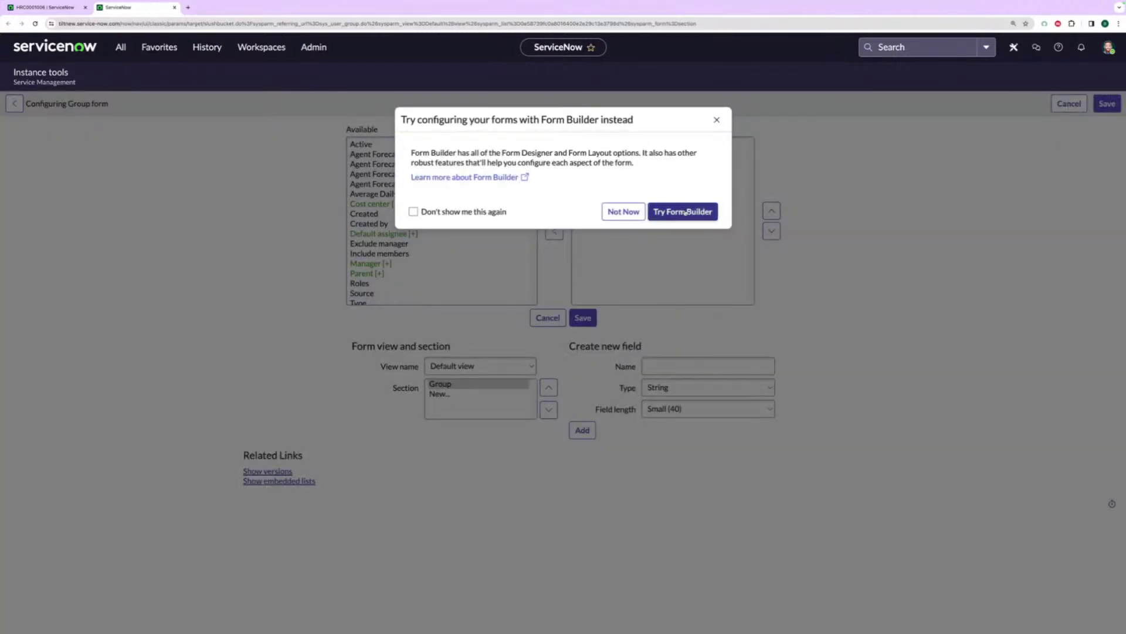
Step: Launch Form Builder for the Group form, then return to the HRC0001006 tab and close the profile menu
{"action": "left_click", "coordinate": [683, 212]}
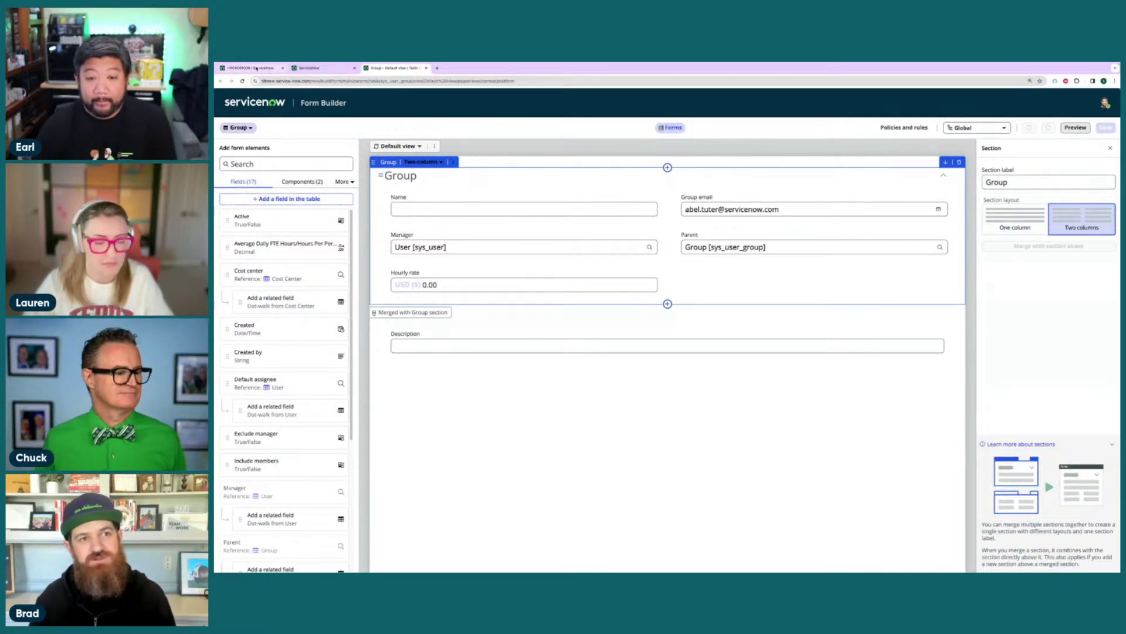
{"action": "left_click", "coordinate": [261, 68]}
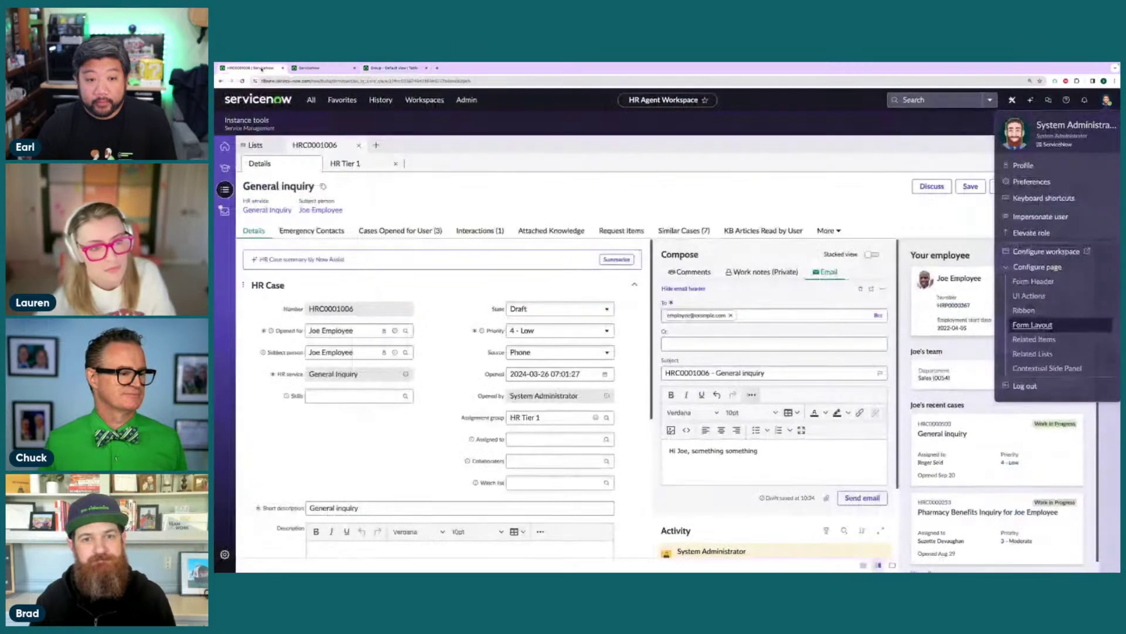
{"action": "left_click", "coordinate": [613, 169]}
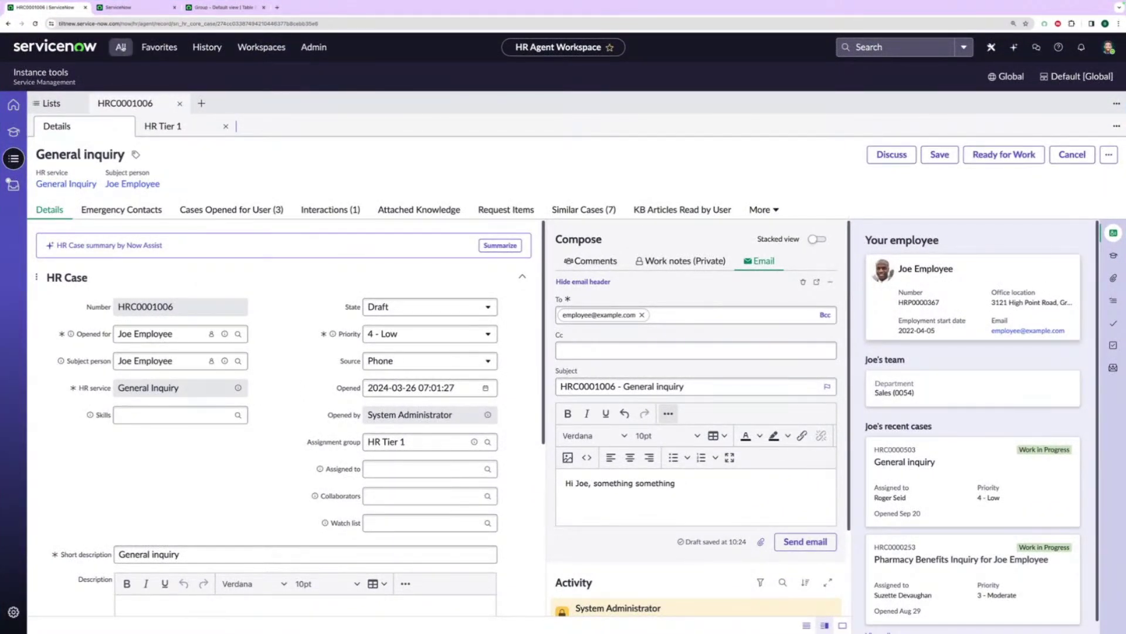
Step: Open and close the All menu, then scroll over case HRC0001006
{"action": "left_click", "coordinate": [120, 47]}
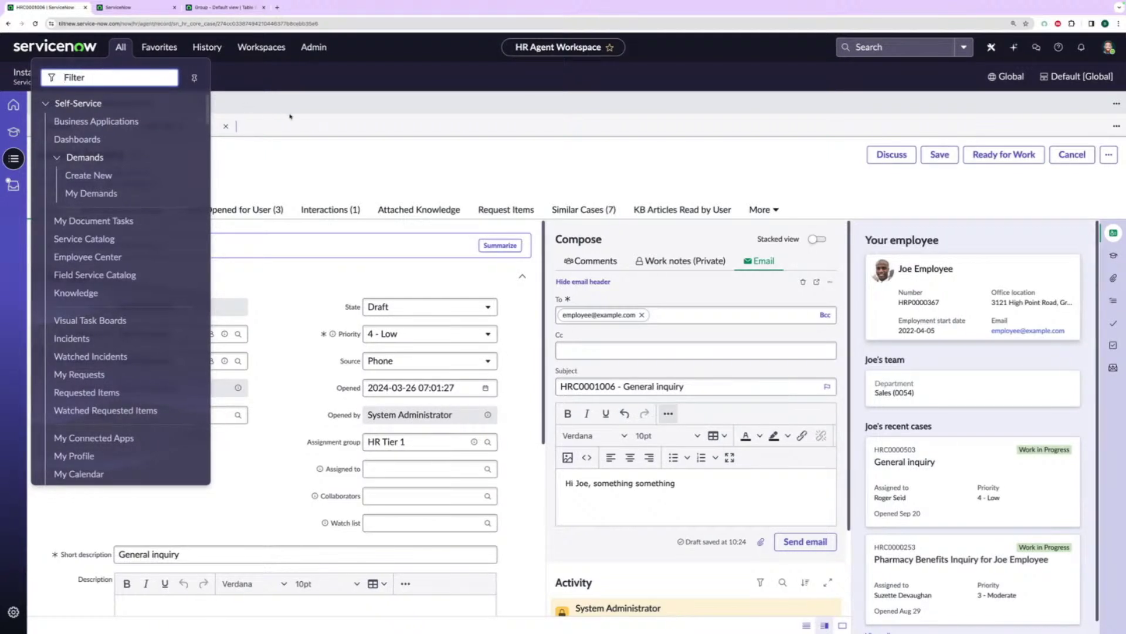
{"action": "left_click", "coordinate": [270, 96]}
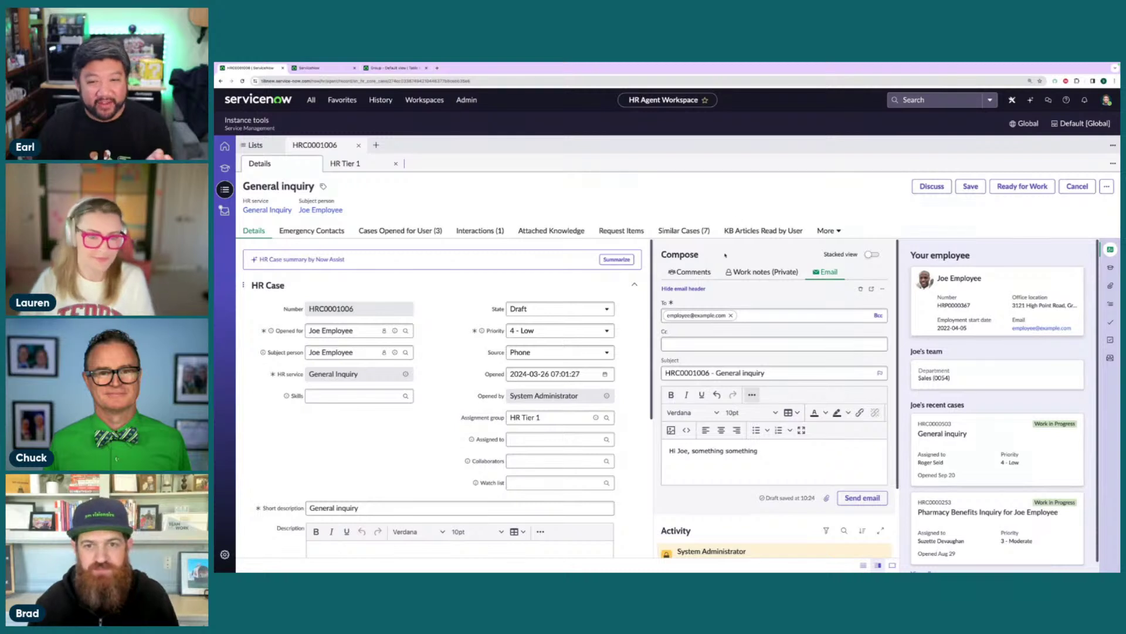
{"action": "scroll", "coordinate": [725, 257], "scroll_direction": "down", "scroll_amount": 2}
{"action": "scroll", "coordinate": [724, 257], "scroll_direction": "up", "scroll_amount": 2}
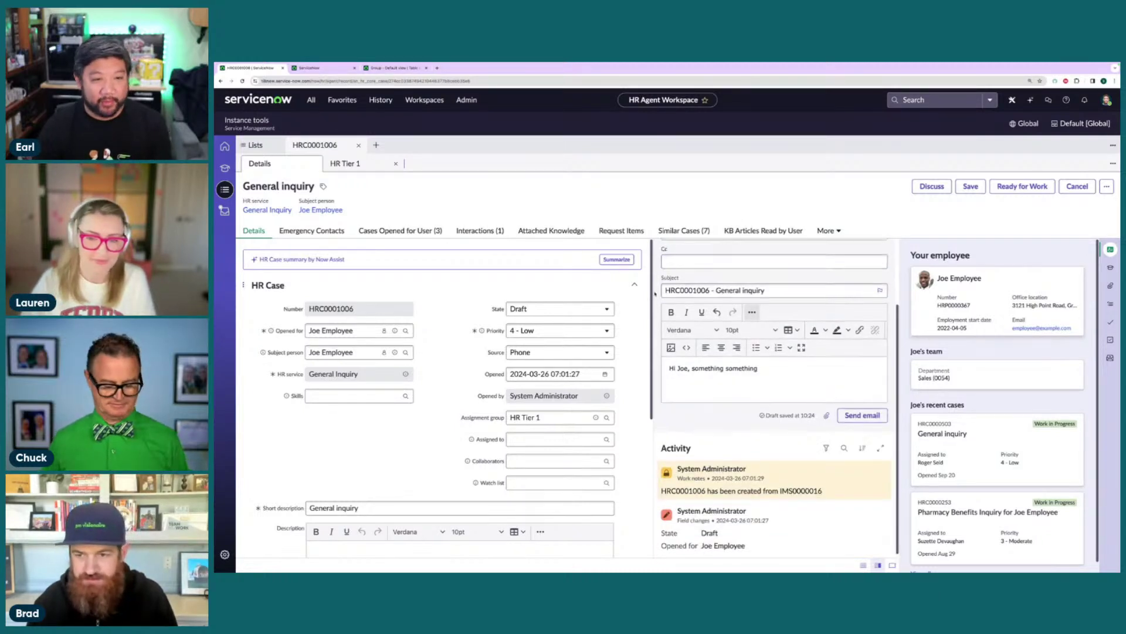
Step: Ask Now Assist to summarize HRC0001006, then pick Service Operations Workspace from Workspaces
{"action": "left_click", "coordinate": [617, 260]}
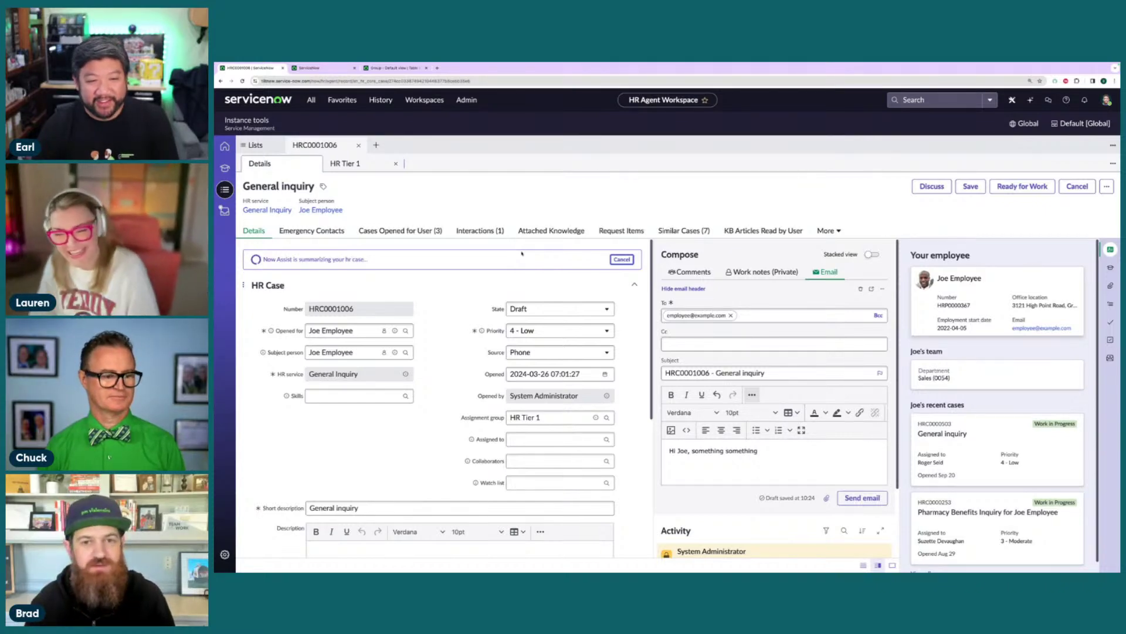
{"action": "scroll", "coordinate": [477, 320], "scroll_direction": "down", "scroll_amount": 3}
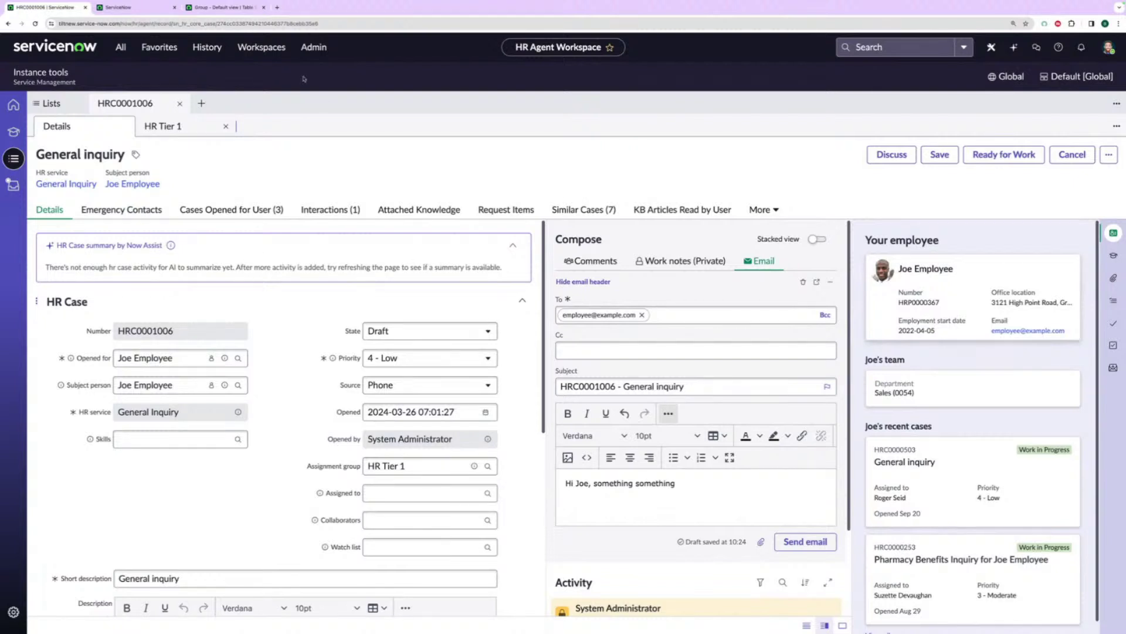
{"action": "left_click", "coordinate": [261, 47]}
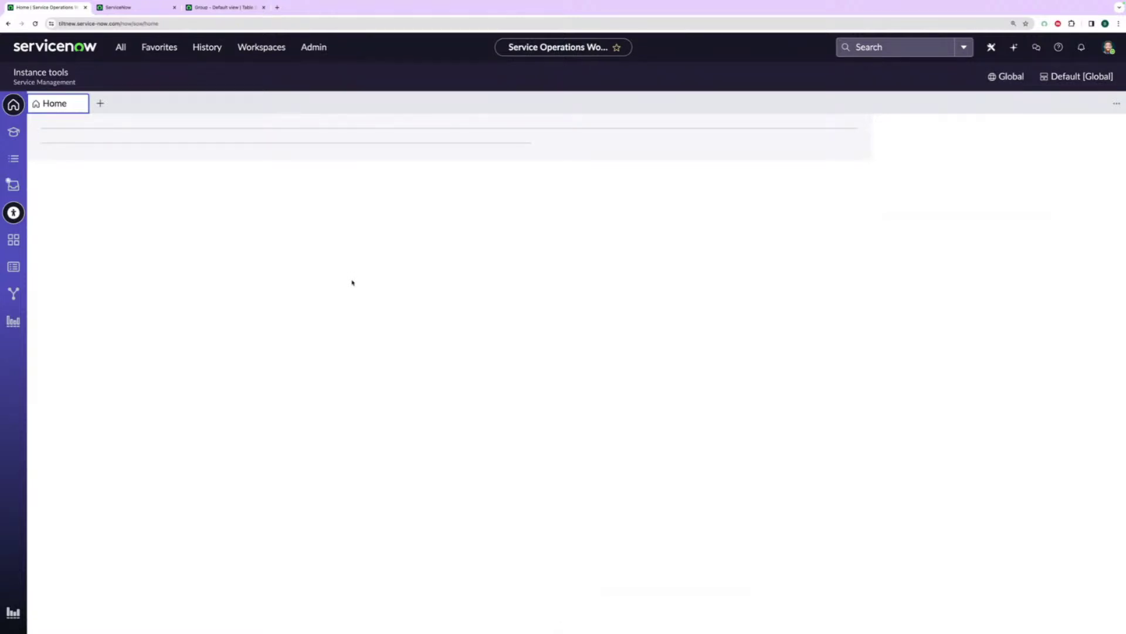
Step: Open incident INC0010120 'hello' from the Incidents > Open list
{"action": "left_click", "coordinate": [13, 159]}
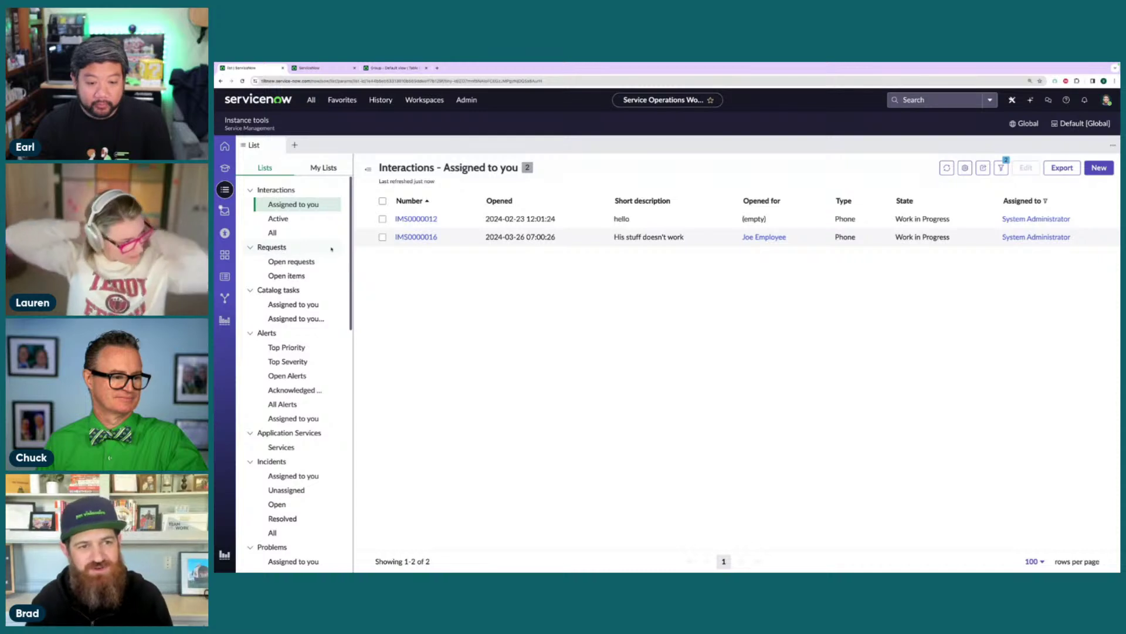
{"action": "scroll", "coordinate": [291, 378], "scroll_direction": "down", "scroll_amount": 3}
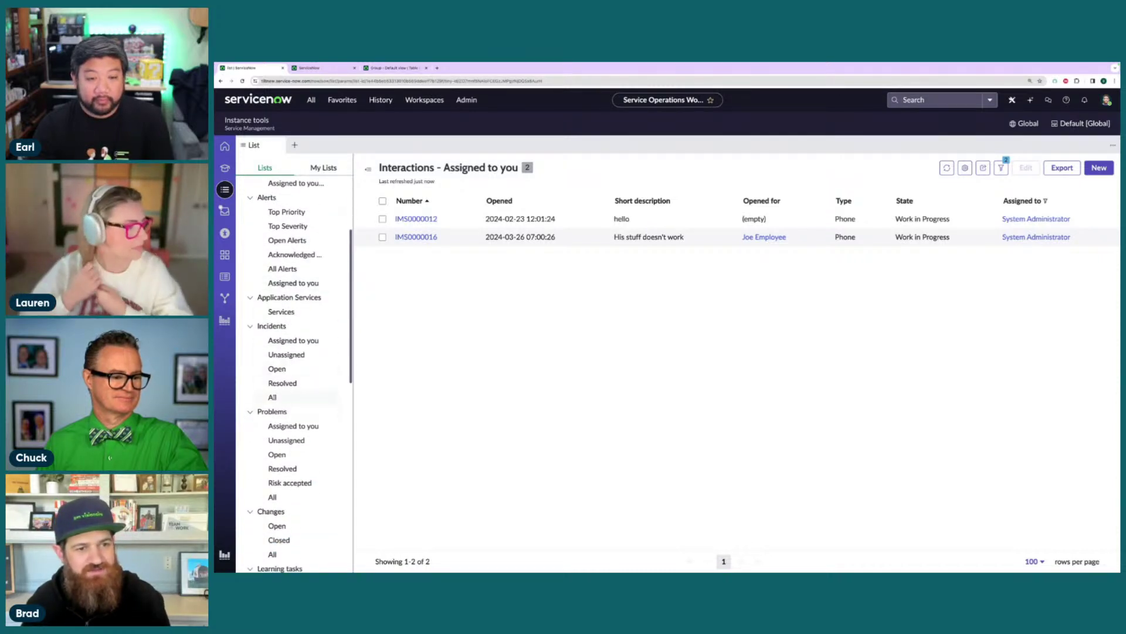
{"action": "left_click", "coordinate": [277, 368]}
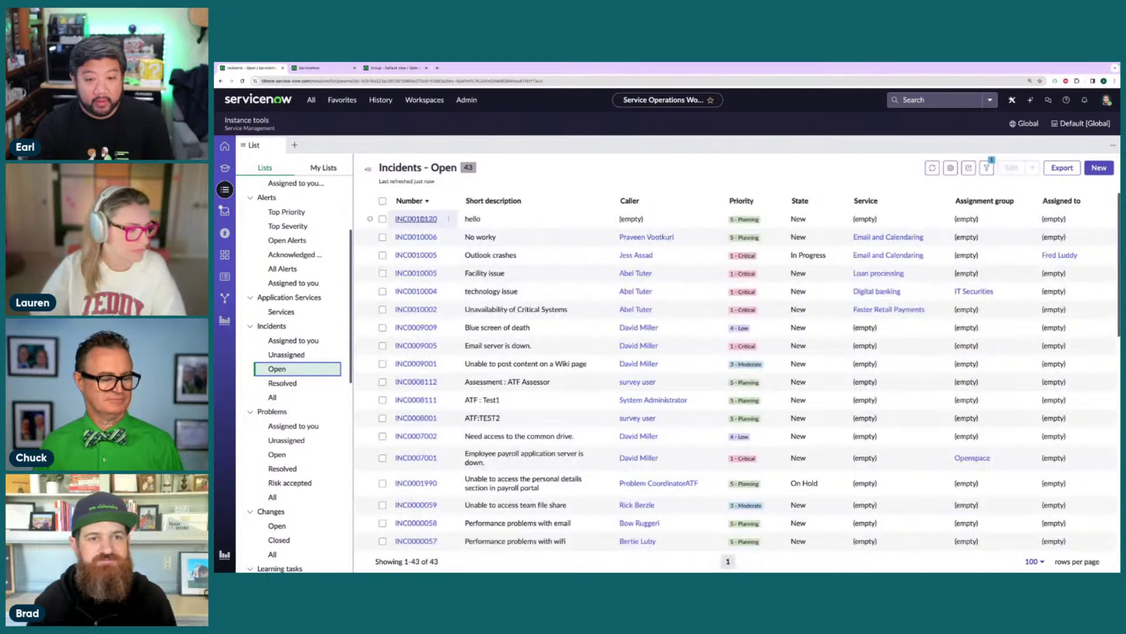
{"action": "left_click", "coordinate": [423, 218]}
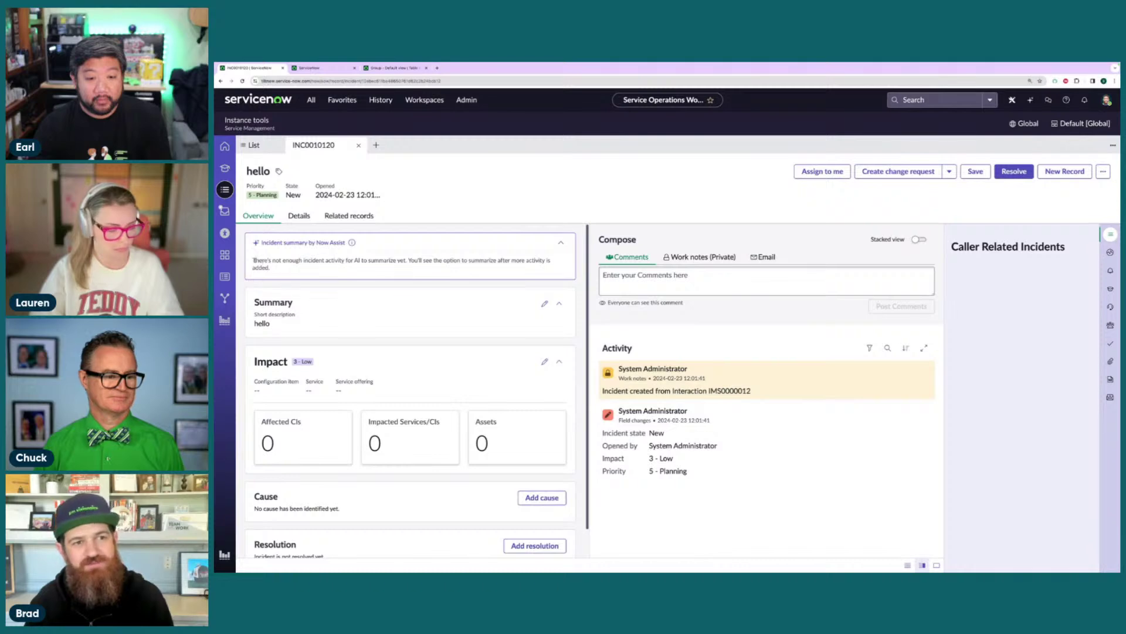
Step: Select and deselect the Now Assist summary on INC0010120, then show the All menu
{"action": "triple_click", "coordinate": [253, 259]}
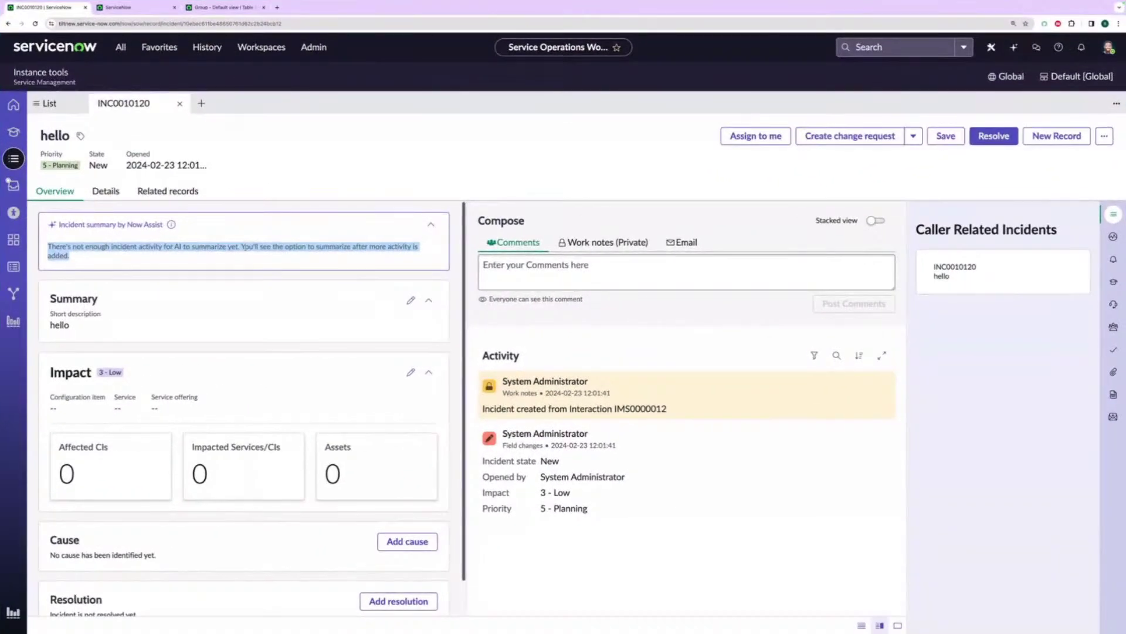
{"action": "left_click", "coordinate": [213, 247]}
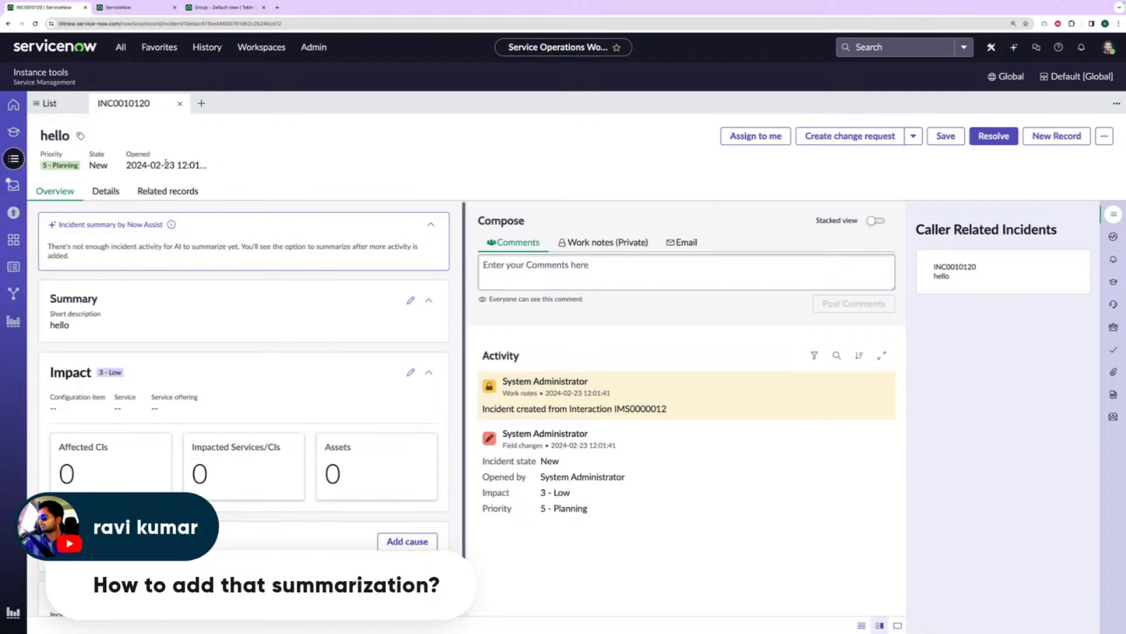
{"action": "left_click", "coordinate": [121, 47]}
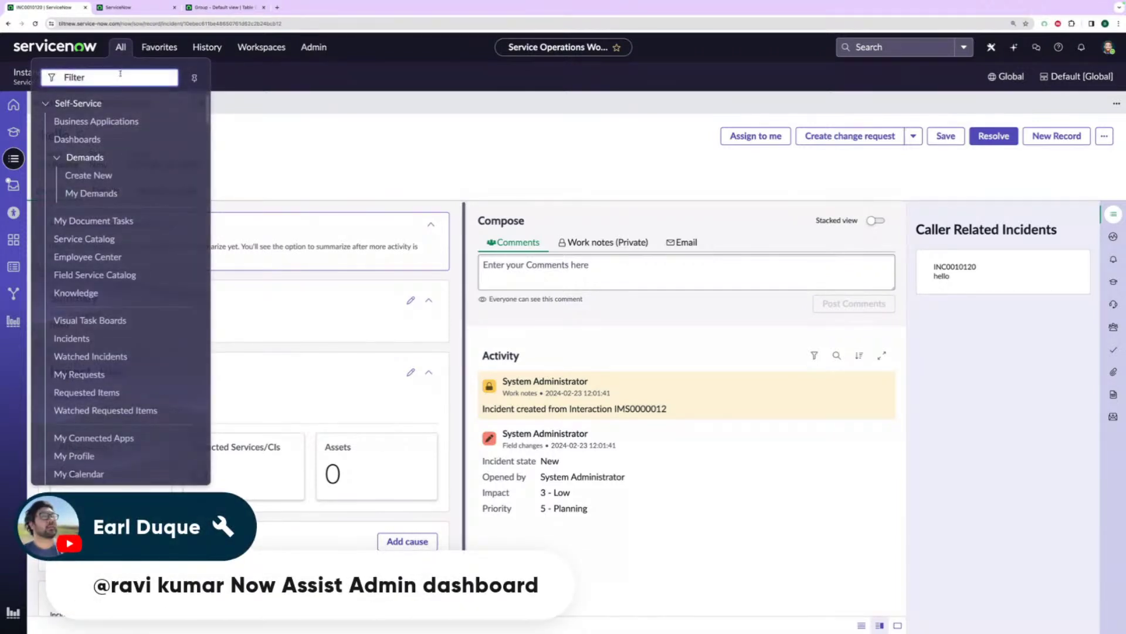
Step: Launch UI Builder via the 'ui b' filter and close the Group configuration and Form Builder tabs
{"action": "type", "text": "ui b"}
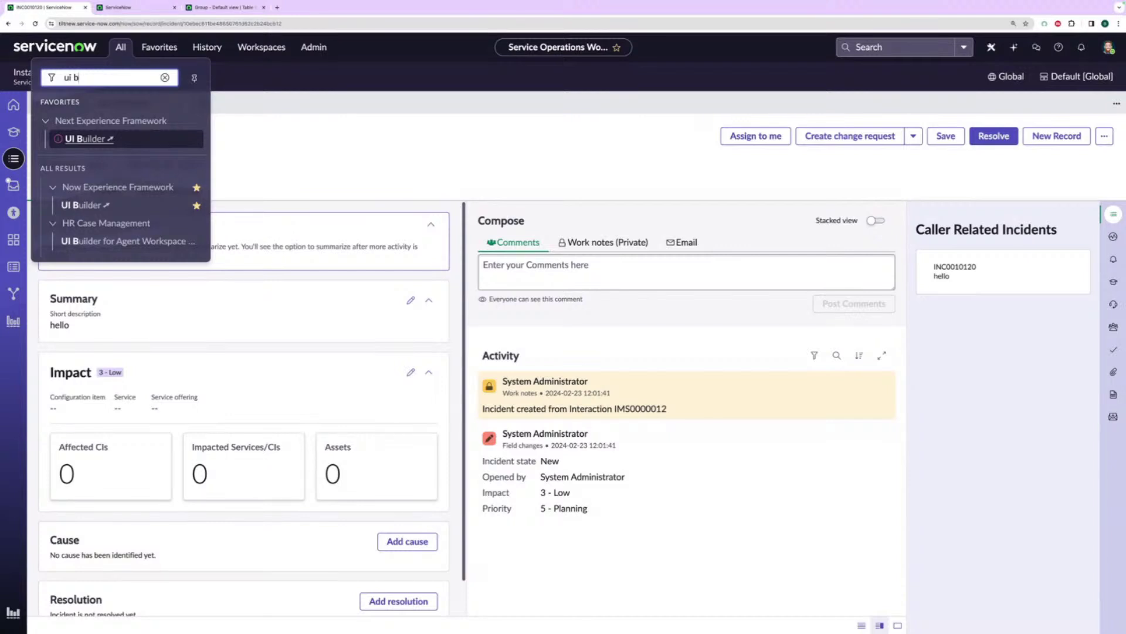
{"action": "left_click", "coordinate": [82, 205]}
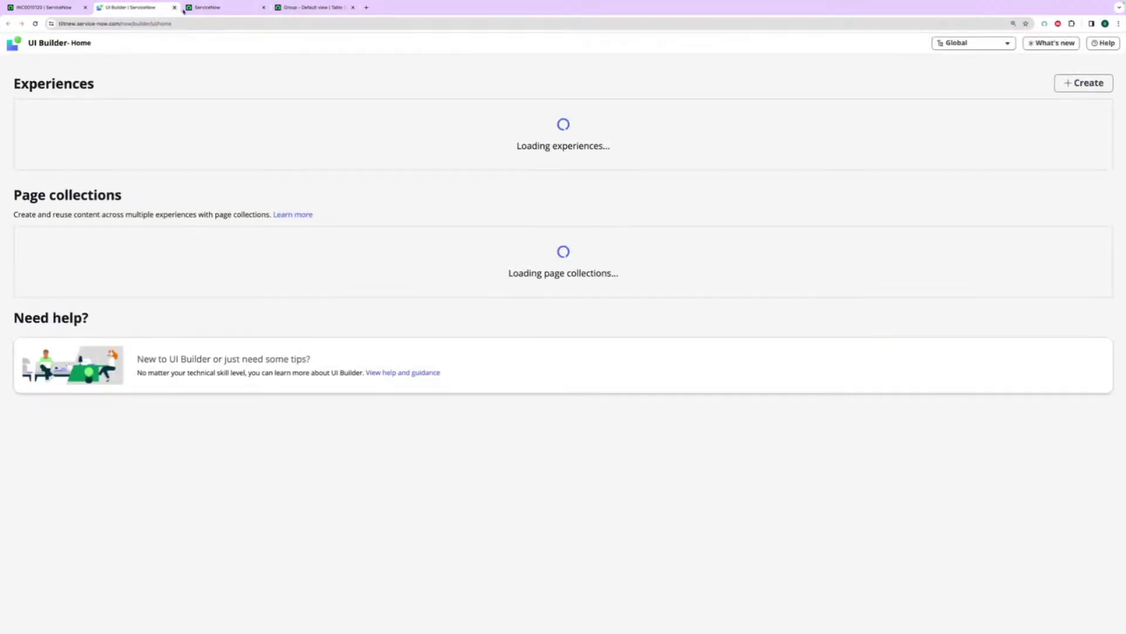
{"action": "left_click", "coordinate": [198, 8]}
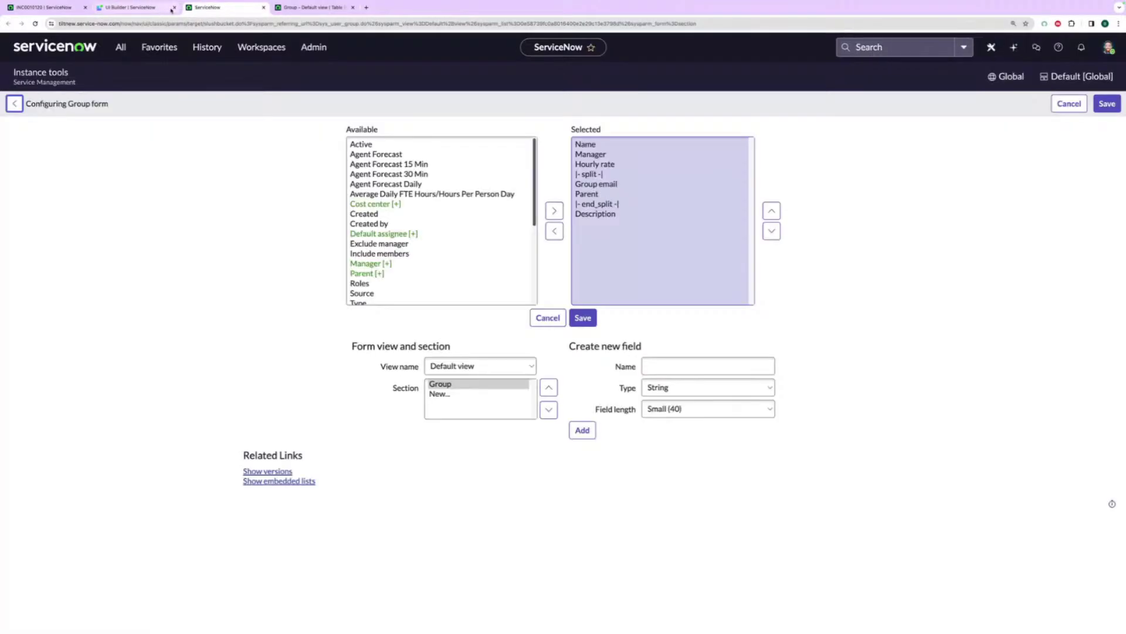
{"action": "left_click", "coordinate": [290, 8]}
{"action": "left_click", "coordinate": [264, 7]}
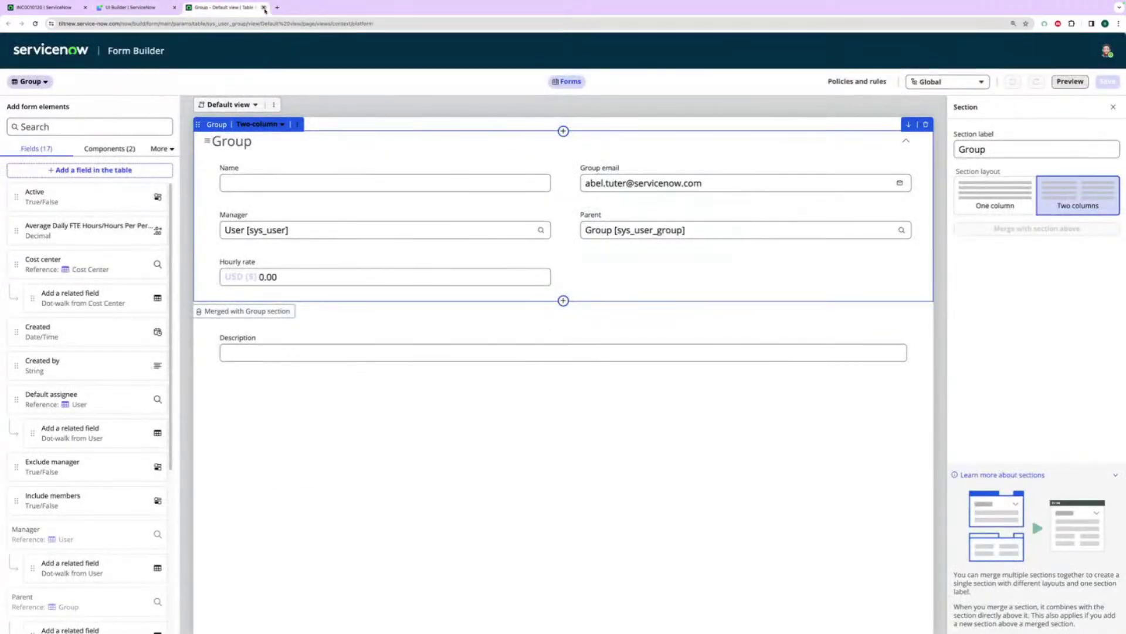
{"action": "left_click", "coordinate": [263, 7]}
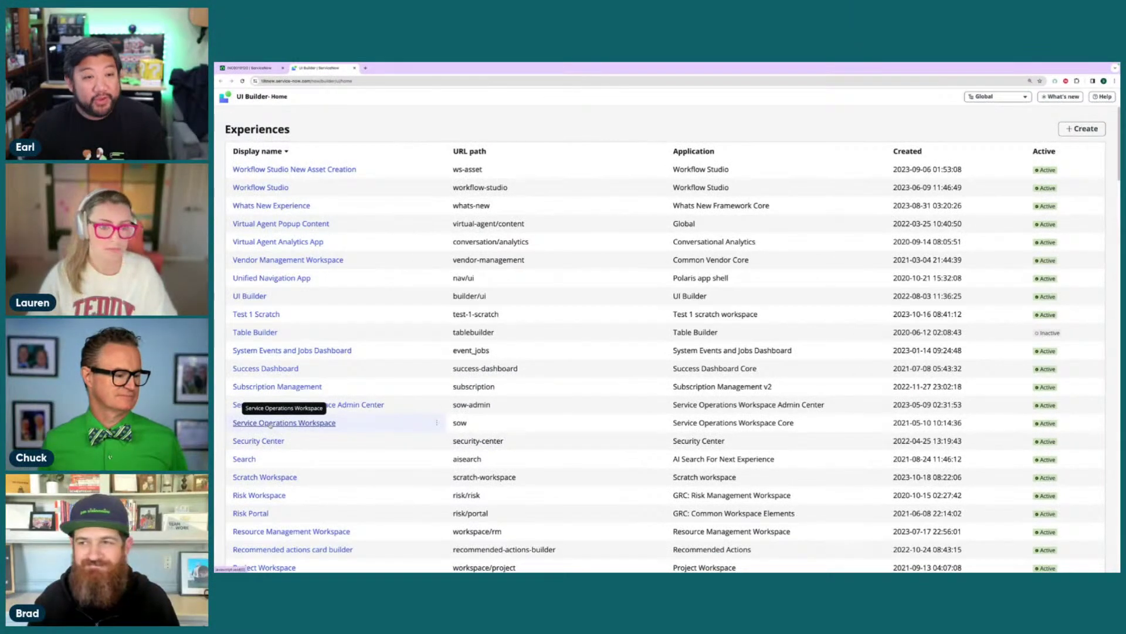
Step: Open the Service Operations Workspace experience, then bring the INC0010120 tab back to front
{"action": "left_click", "coordinate": [269, 424]}
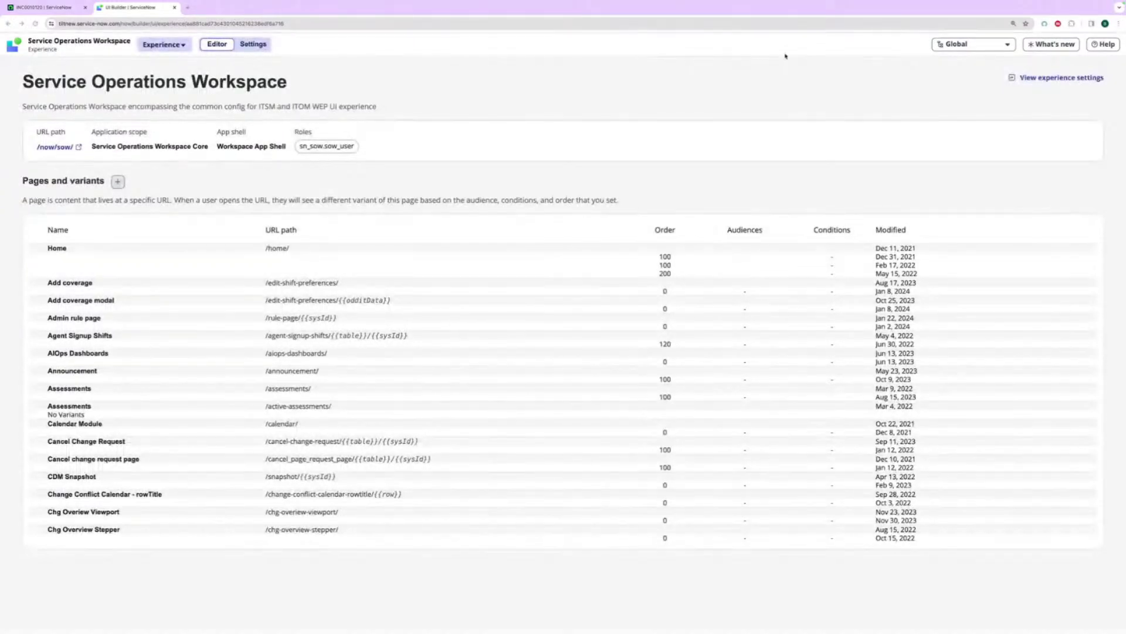
{"action": "left_click", "coordinate": [70, 9]}
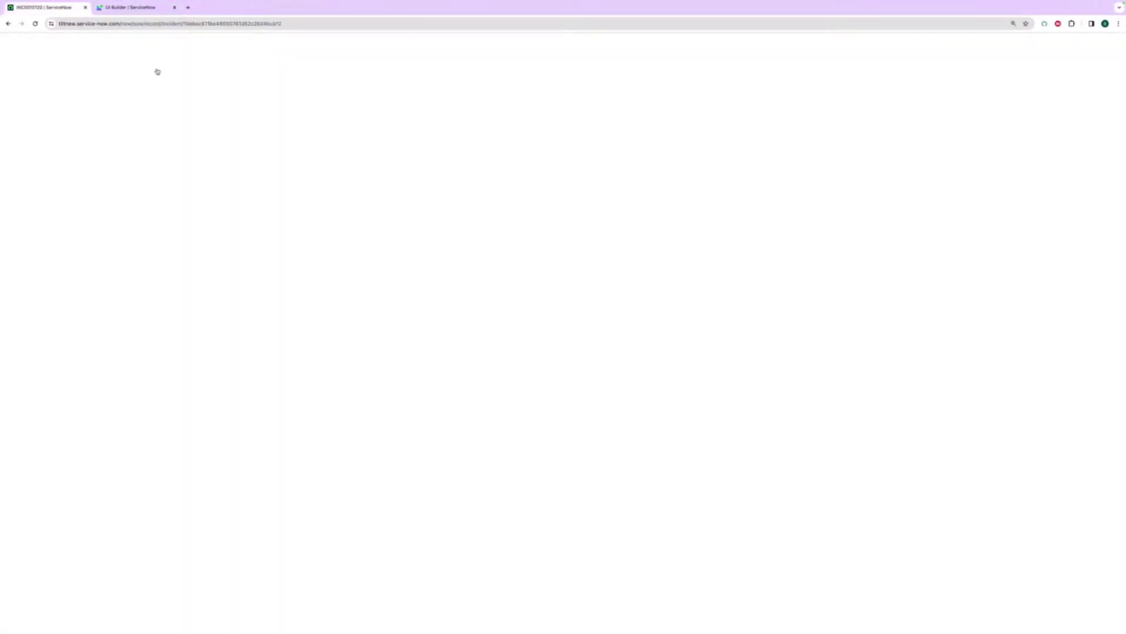
Step: Reload the incident tab and cut its address back to the instance's root page
{"action": "left_click", "coordinate": [35, 24]}
{"action": "left_click", "coordinate": [144, 24]}
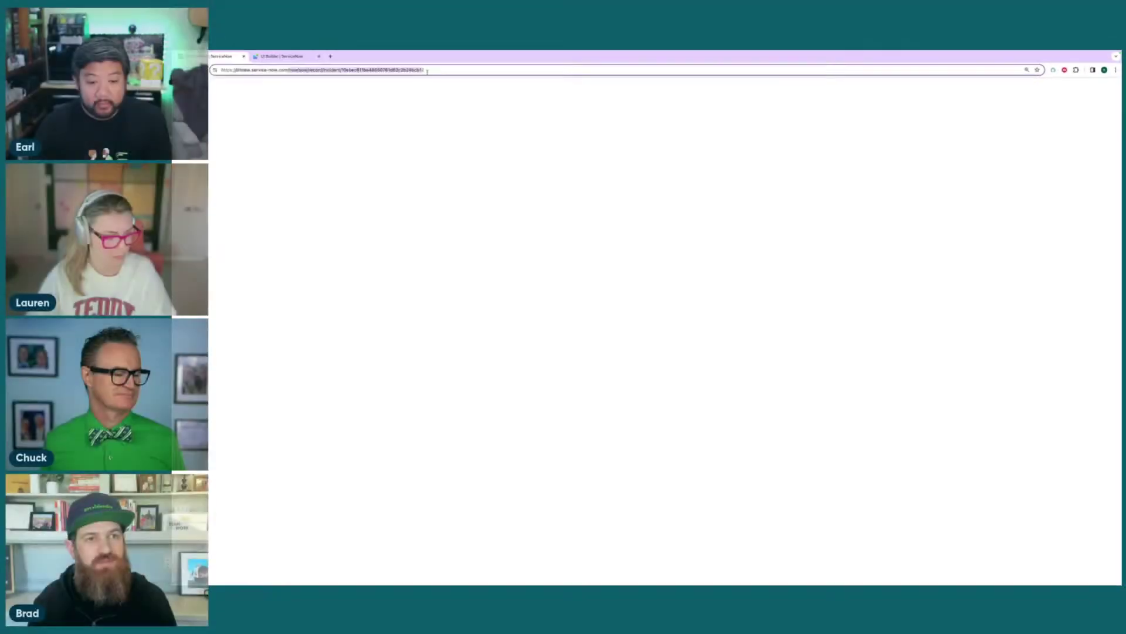
{"action": "left_click_drag", "start_coordinate": [141, 25], "coordinate": [318, 27]}
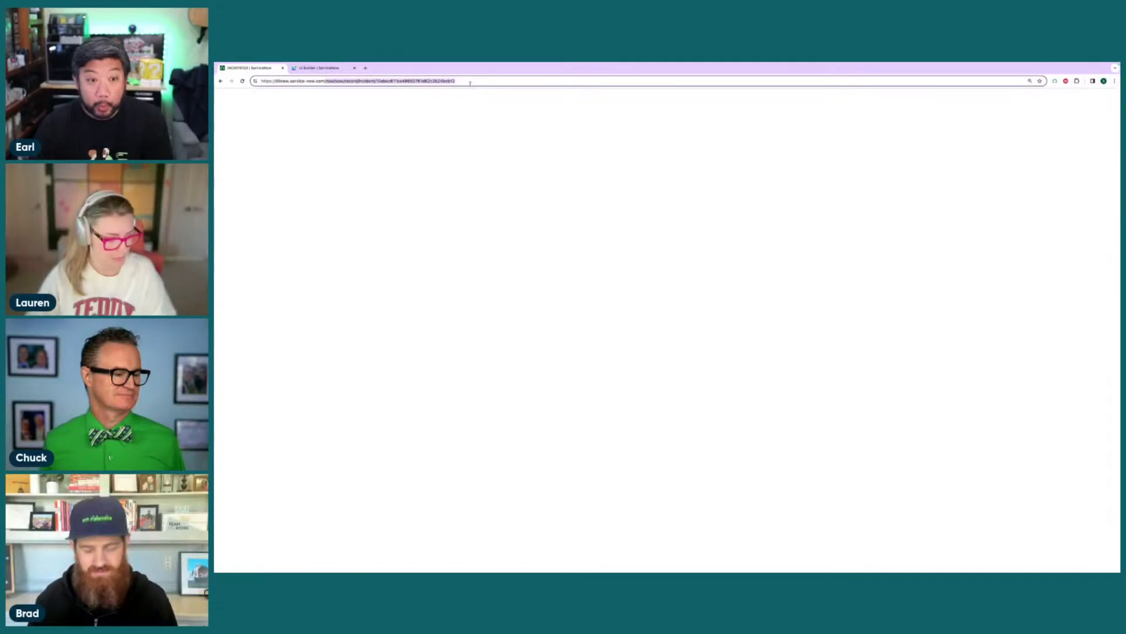
{"action": "key", "text": "BackSpace"}
{"action": "key", "text": "Return"}
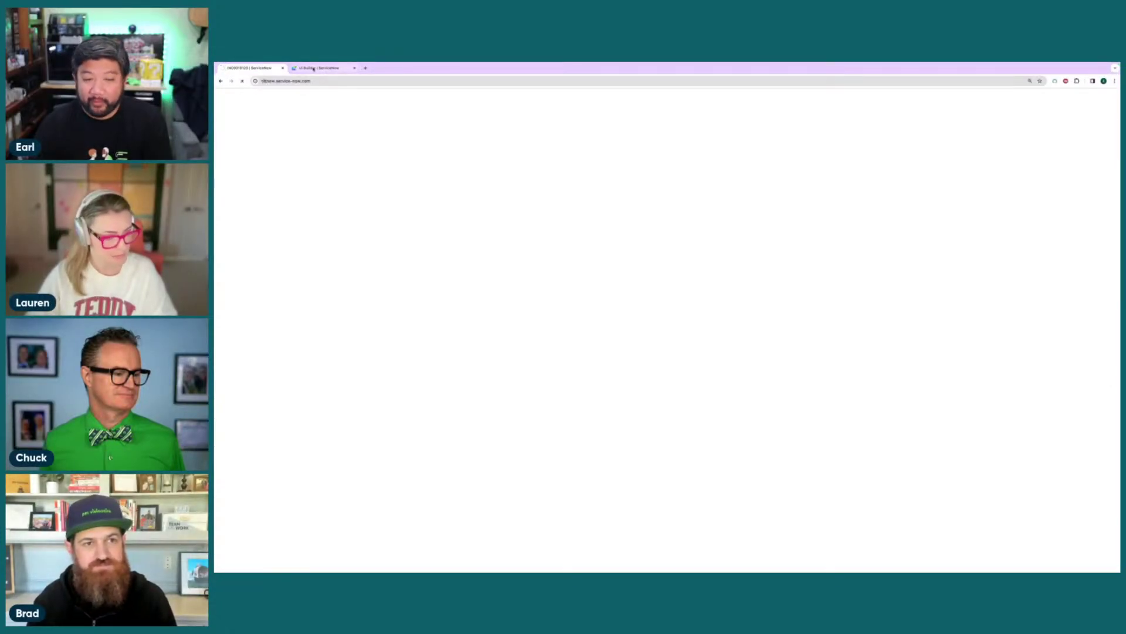
Step: Return to the UI Builder tab and choose Wait through the Pages Unresponsive warnings
{"action": "left_click", "coordinate": [312, 68]}
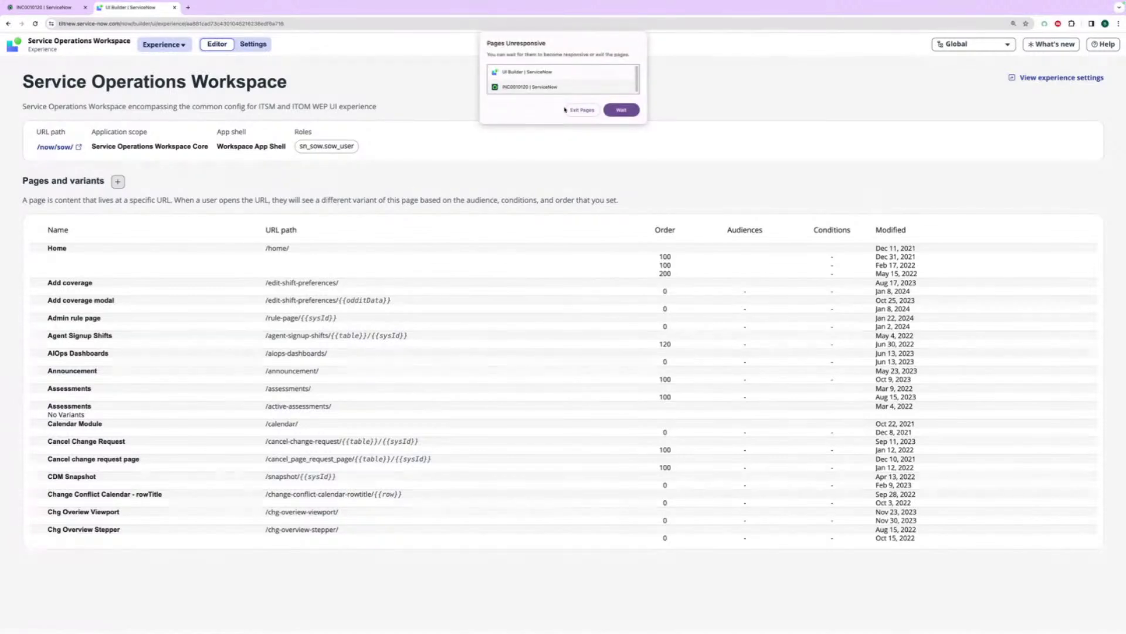
{"action": "left_click", "coordinate": [621, 111]}
{"action": "left_click", "coordinate": [70, 11]}
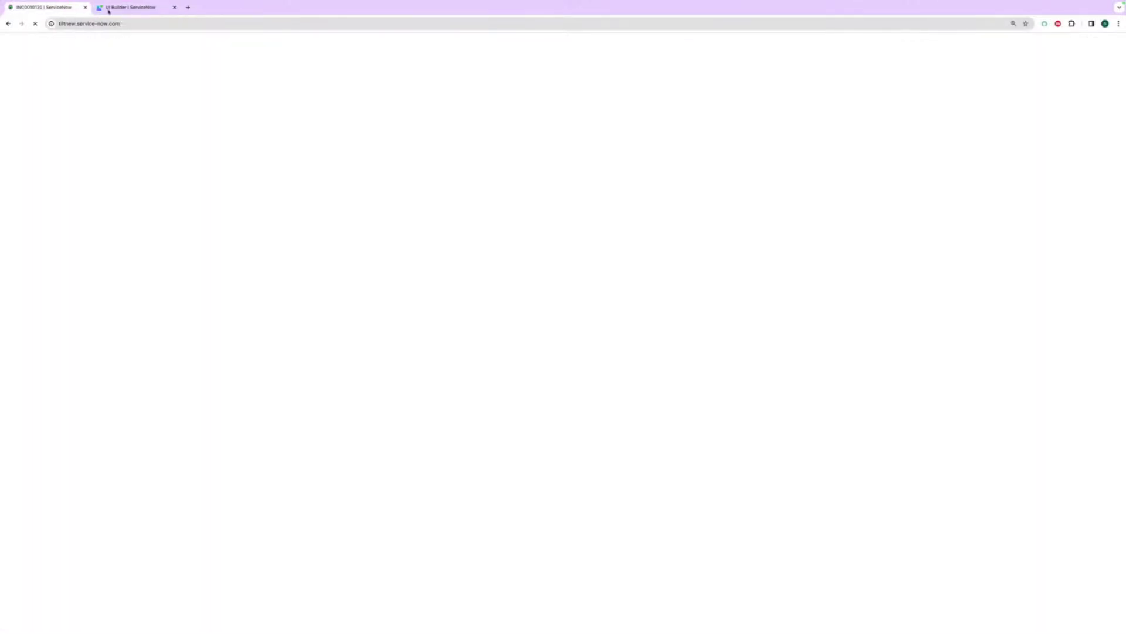
{"action": "left_click", "coordinate": [126, 8]}
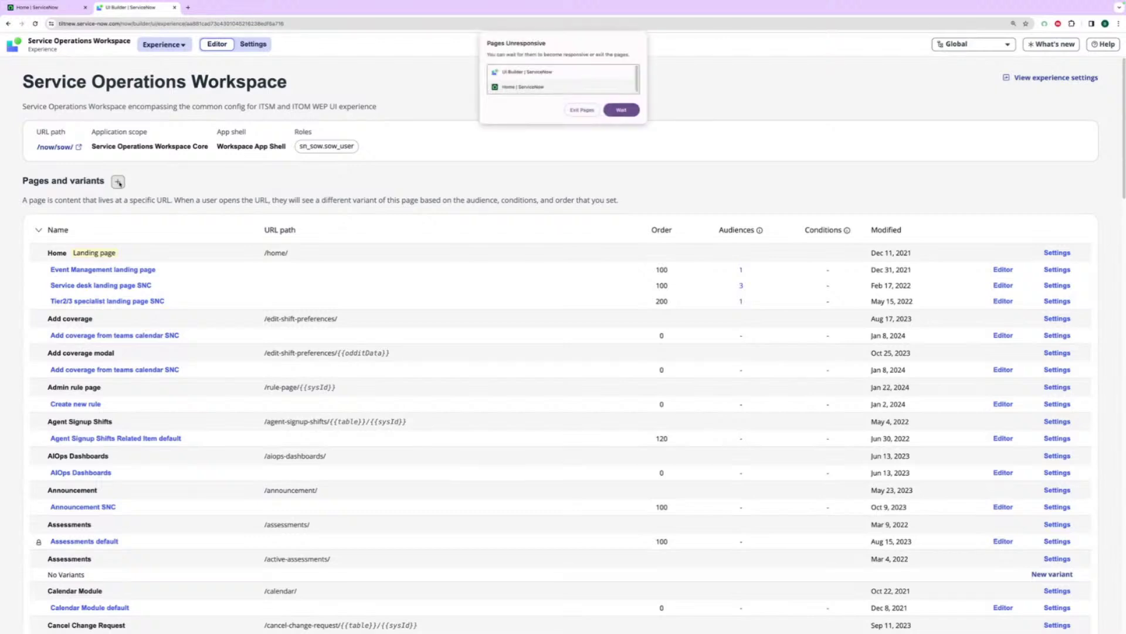
{"action": "left_click", "coordinate": [622, 109]}
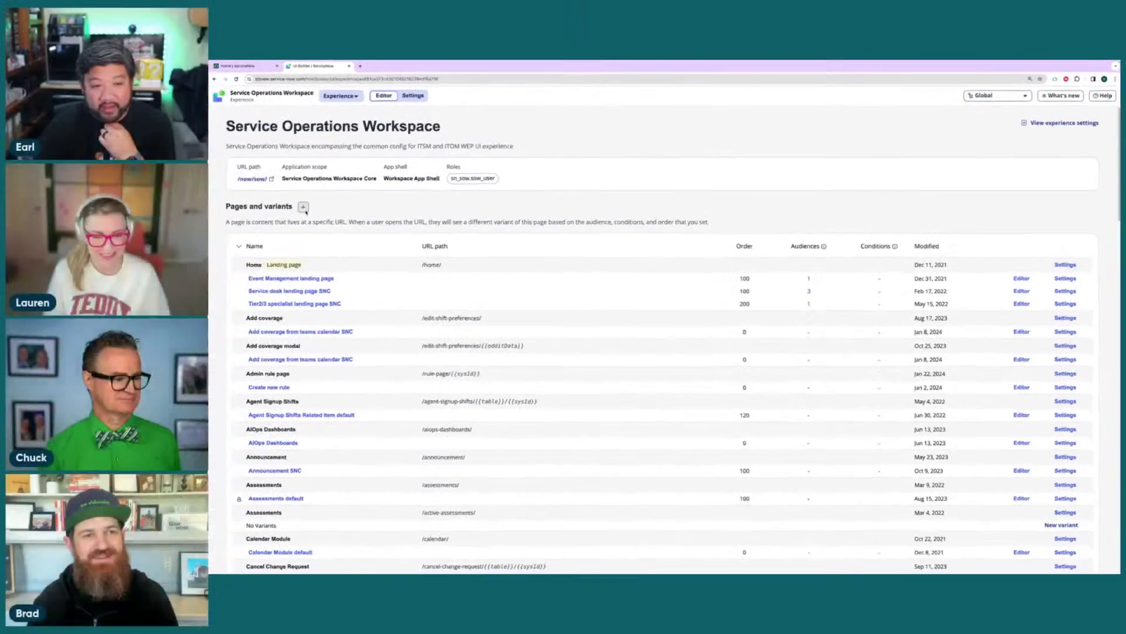
Step: In a new tab, sign in to the live.service-now.com instance with the suggested user name
{"action": "left_click", "coordinate": [366, 69]}
{"action": "type", "text": "live.service-now.com"}
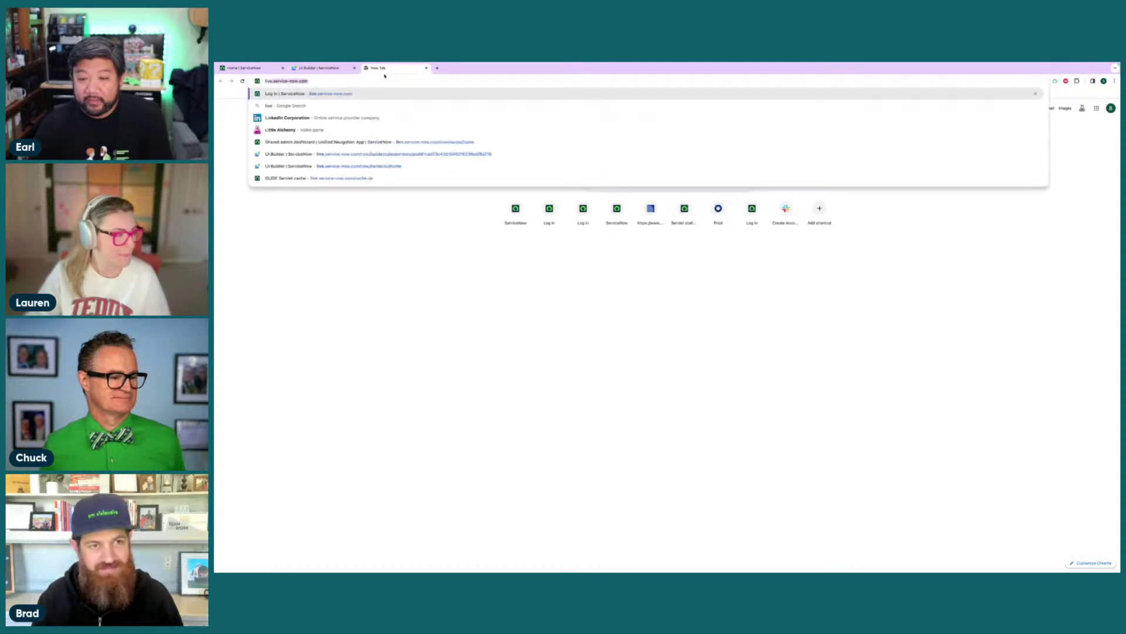
{"action": "key", "text": "Return"}
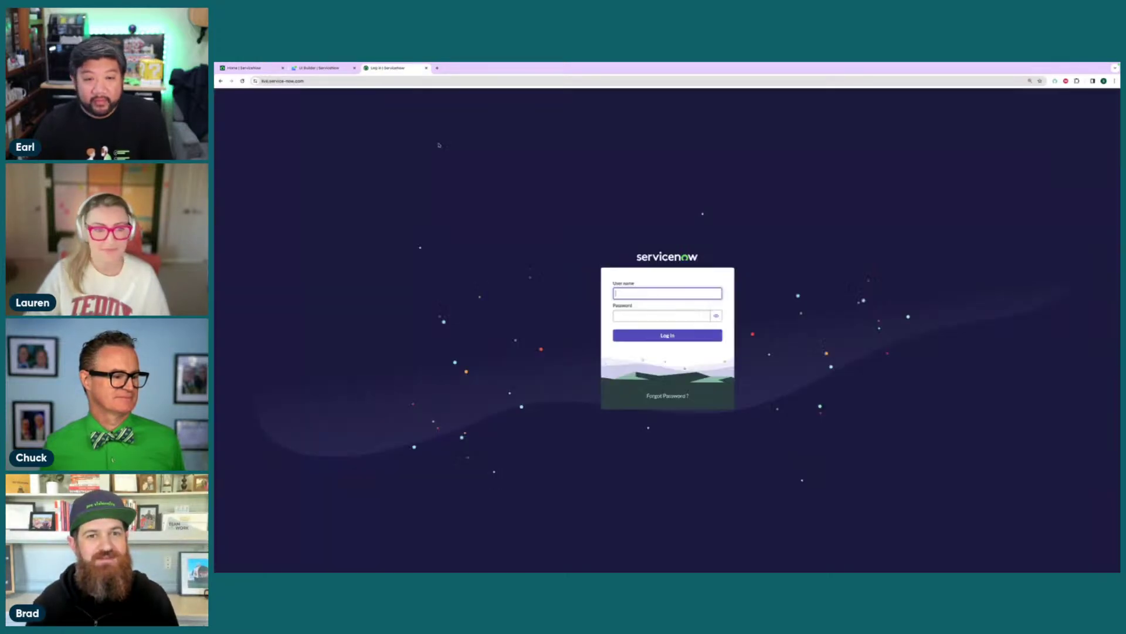
{"action": "type", "text": "br"}
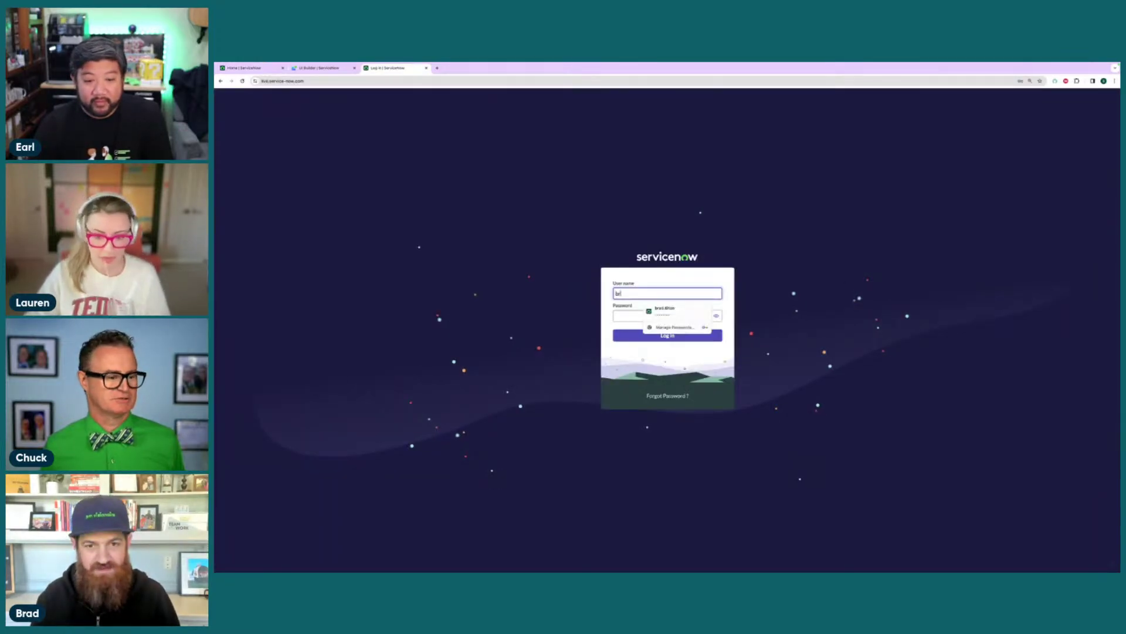
{"action": "type", "text": "ad.tilton"}
{"action": "key", "text": "Tab"}
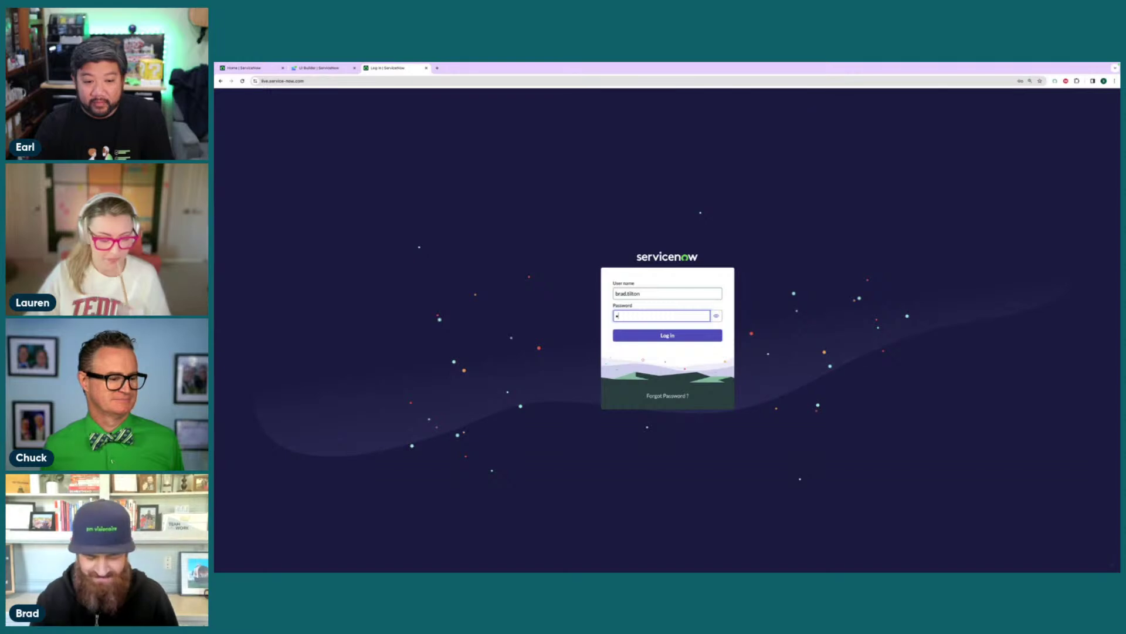
{"action": "key", "text": "Return"}
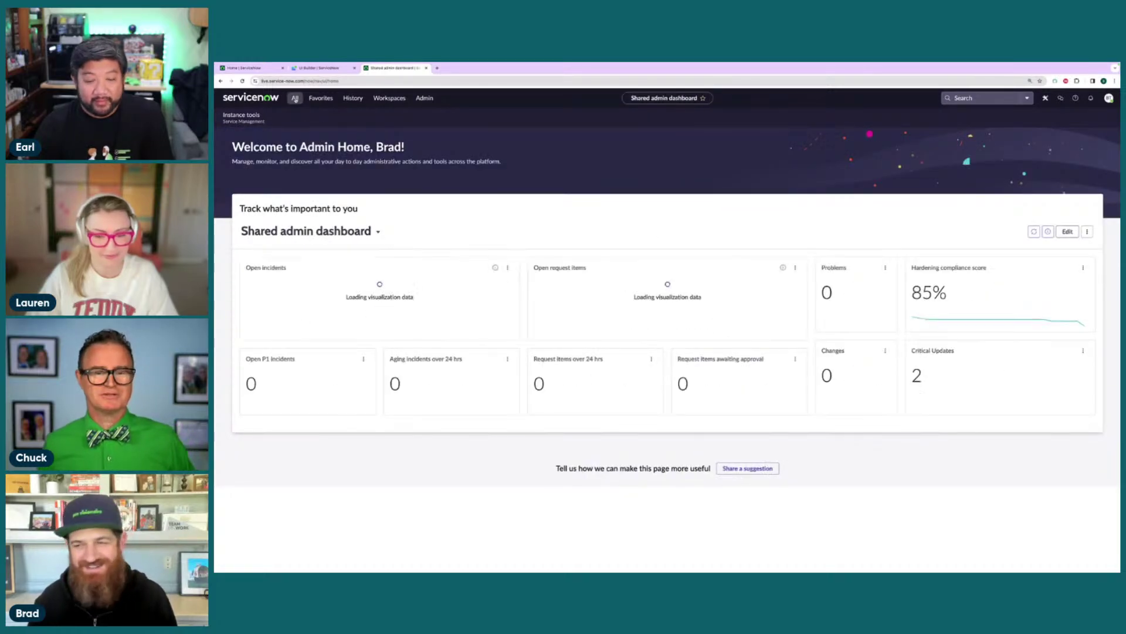
Step: Filter the All menu for 'ui b' and open UI Builder in a new tab
{"action": "left_click", "coordinate": [295, 98]}
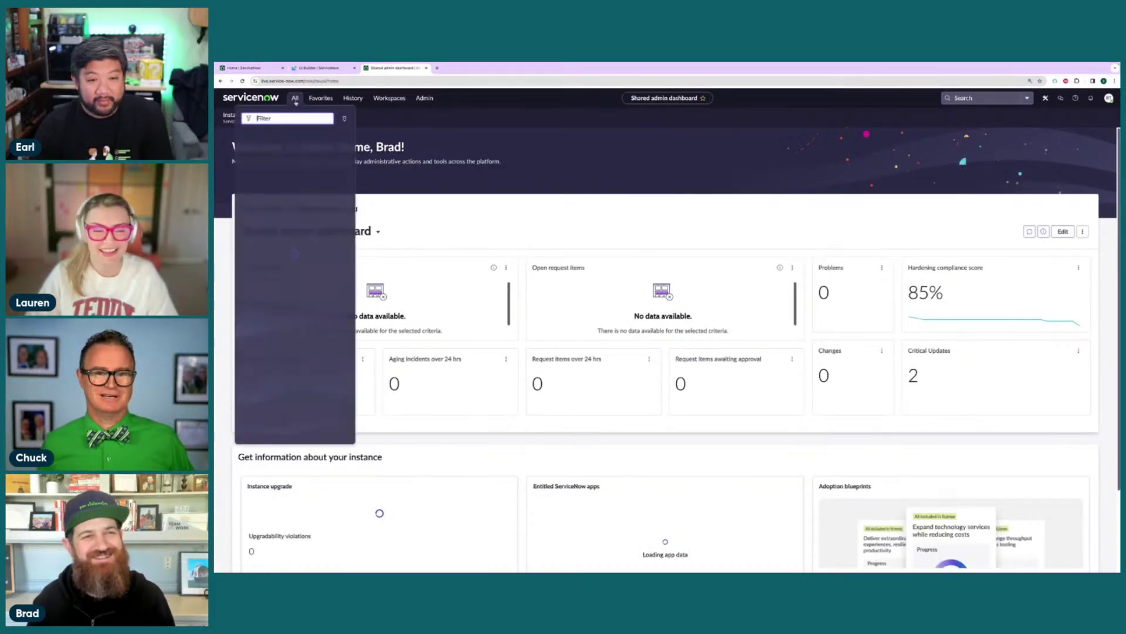
{"action": "type", "text": "ui b"}
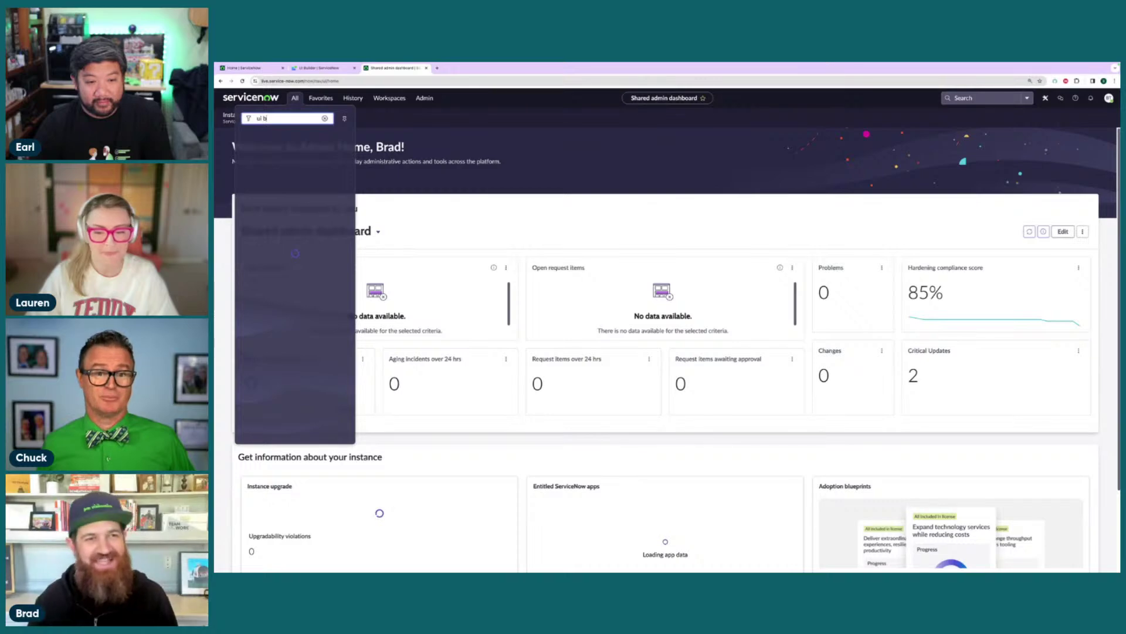
{"action": "left_click", "coordinate": [275, 224]}
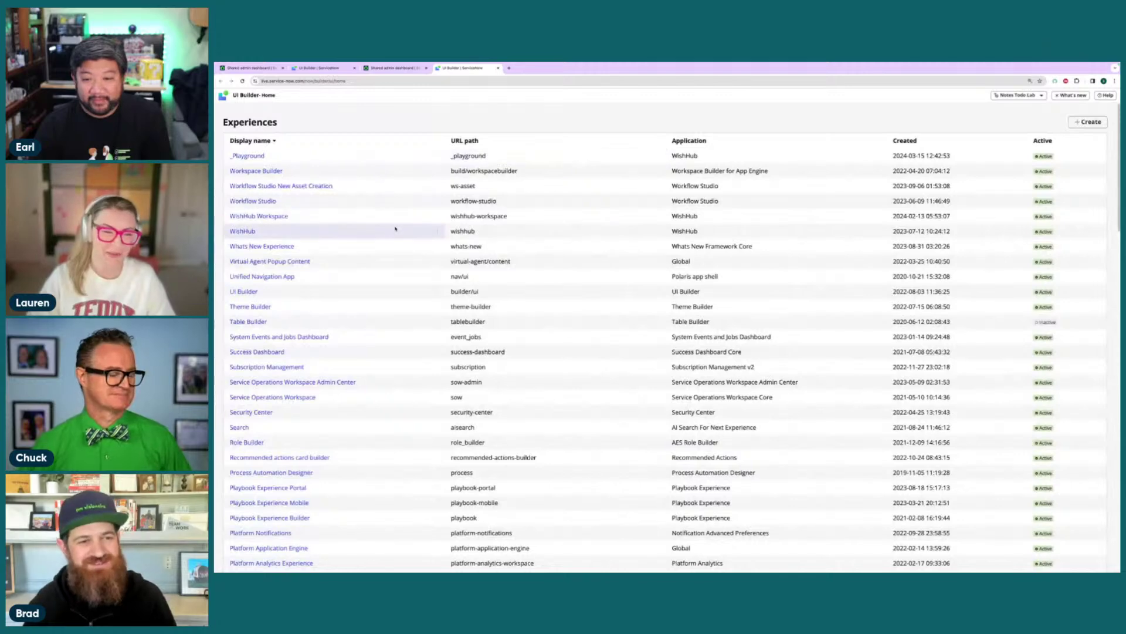
Step: Scroll down the Experiences list and open the Notes experience
{"action": "scroll", "coordinate": [420, 428], "scroll_direction": "down", "scroll_amount": 4}
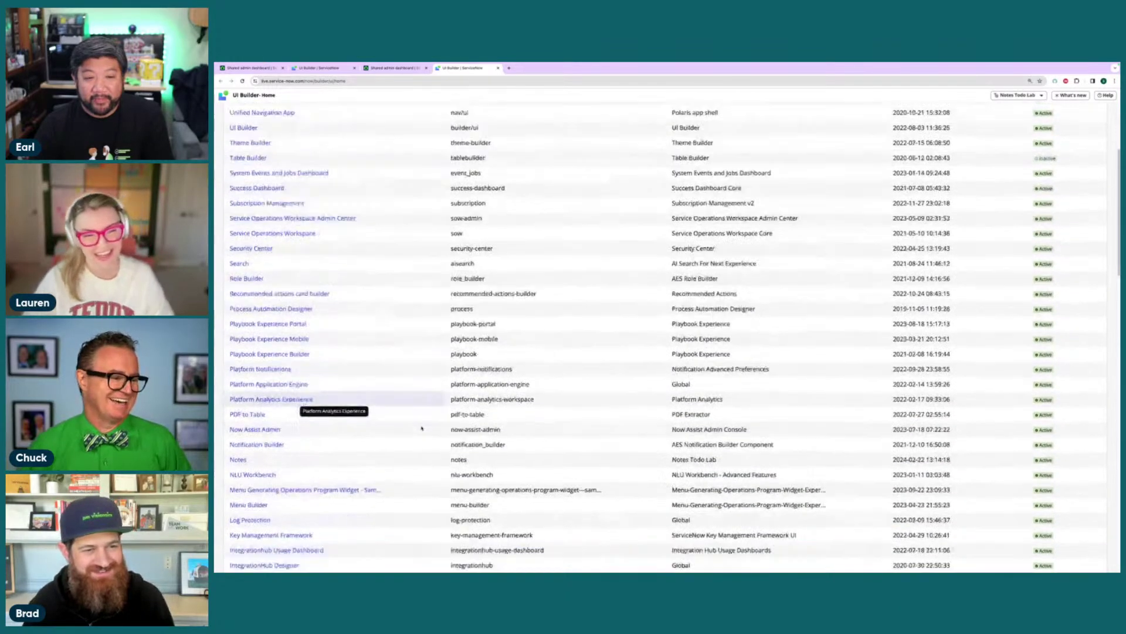
{"action": "left_click", "coordinate": [237, 424]}
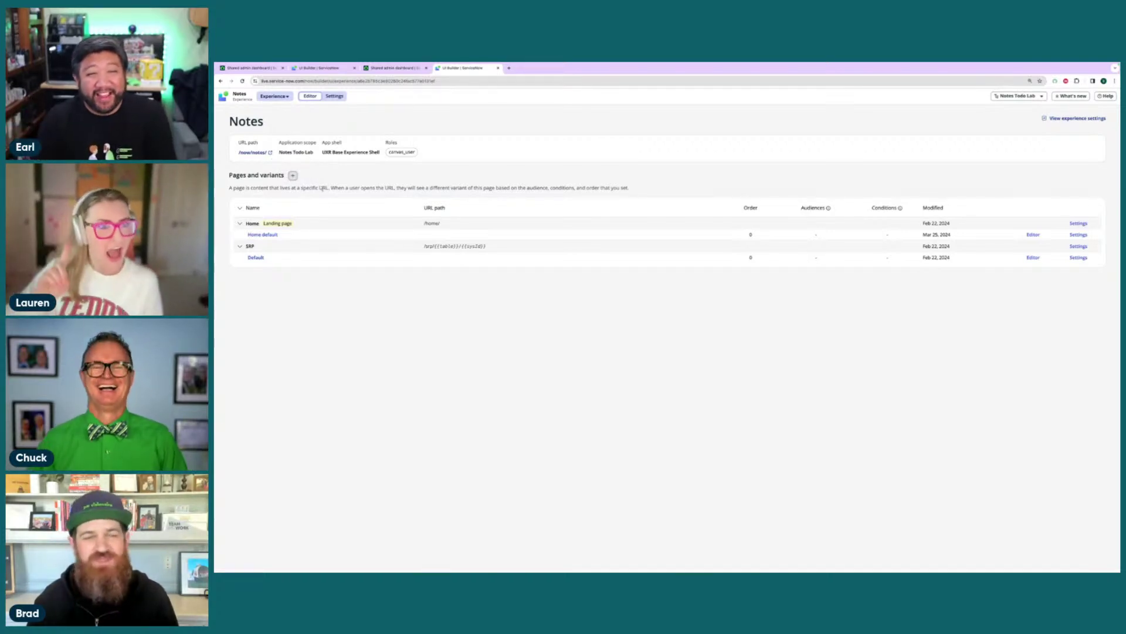
Step: Dismiss the add-page dialog without adding anything and open the Home default variant
{"action": "left_click", "coordinate": [293, 176]}
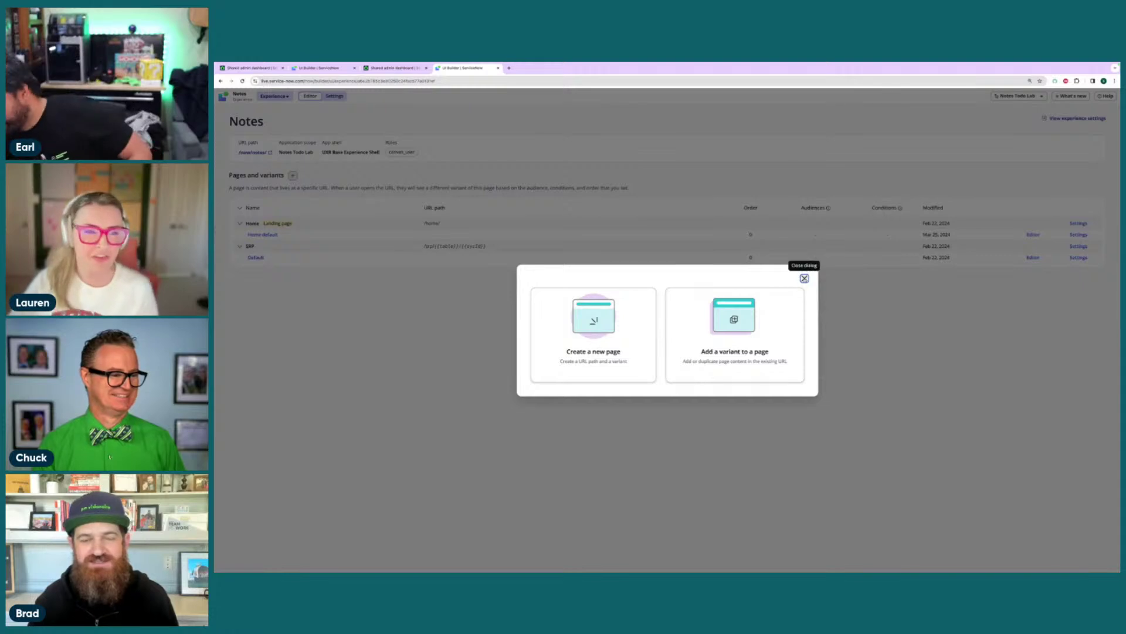
{"action": "left_click", "coordinate": [805, 278]}
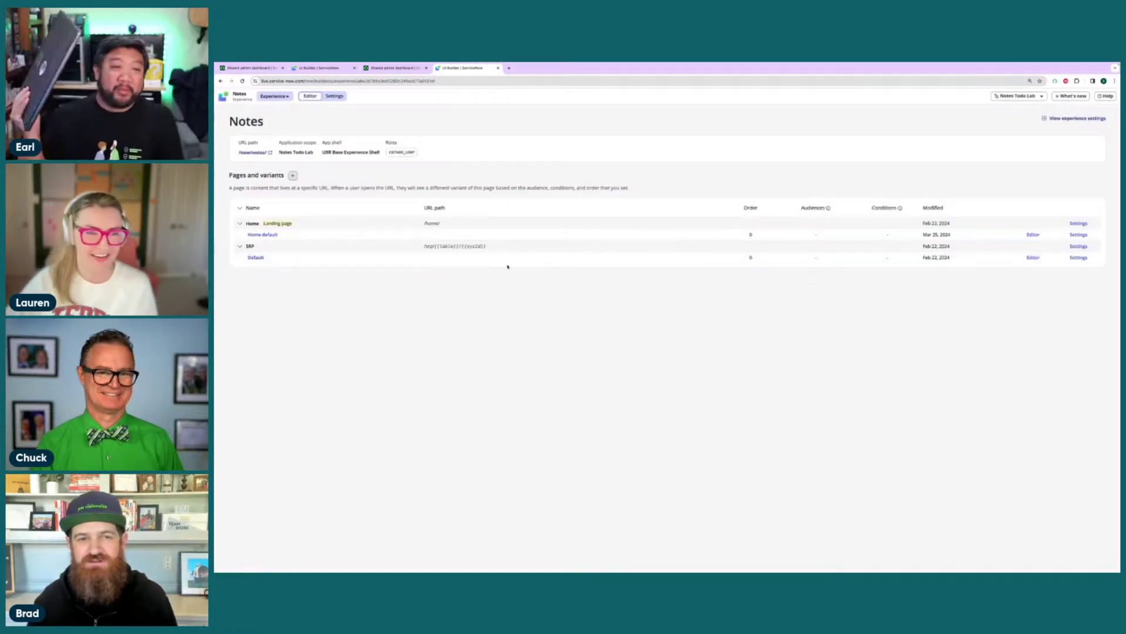
{"action": "left_click", "coordinate": [262, 234]}
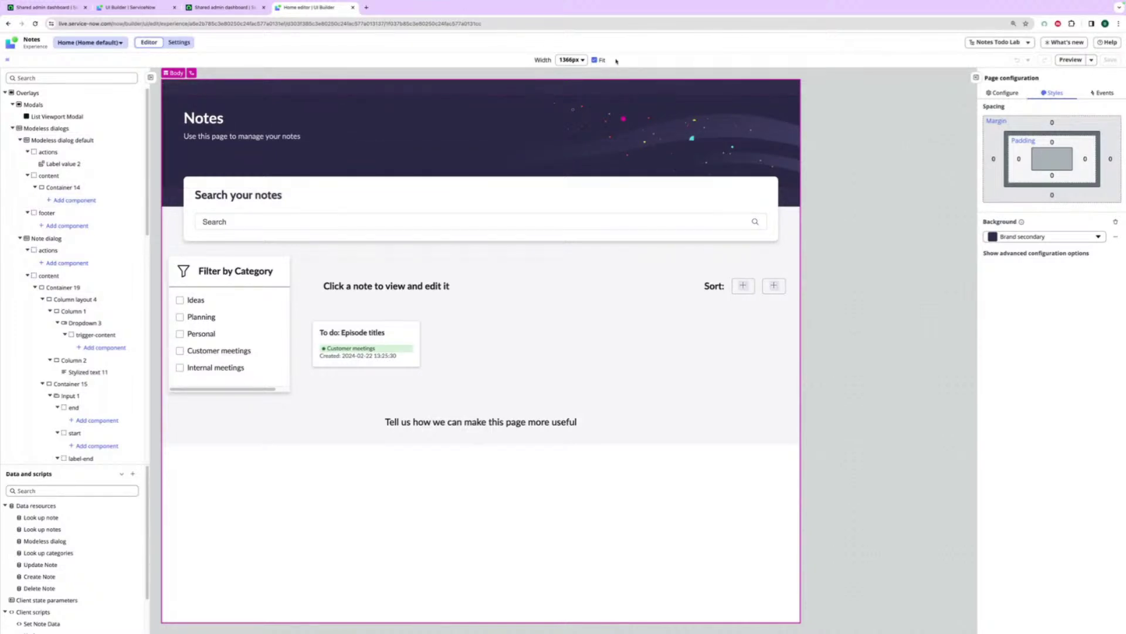
Step: Set canvas width to Fill, zoom to 150%, raise the Data and scripts panel, open Update Note
{"action": "left_click", "coordinate": [572, 60]}
{"action": "left_click", "coordinate": [572, 148]}
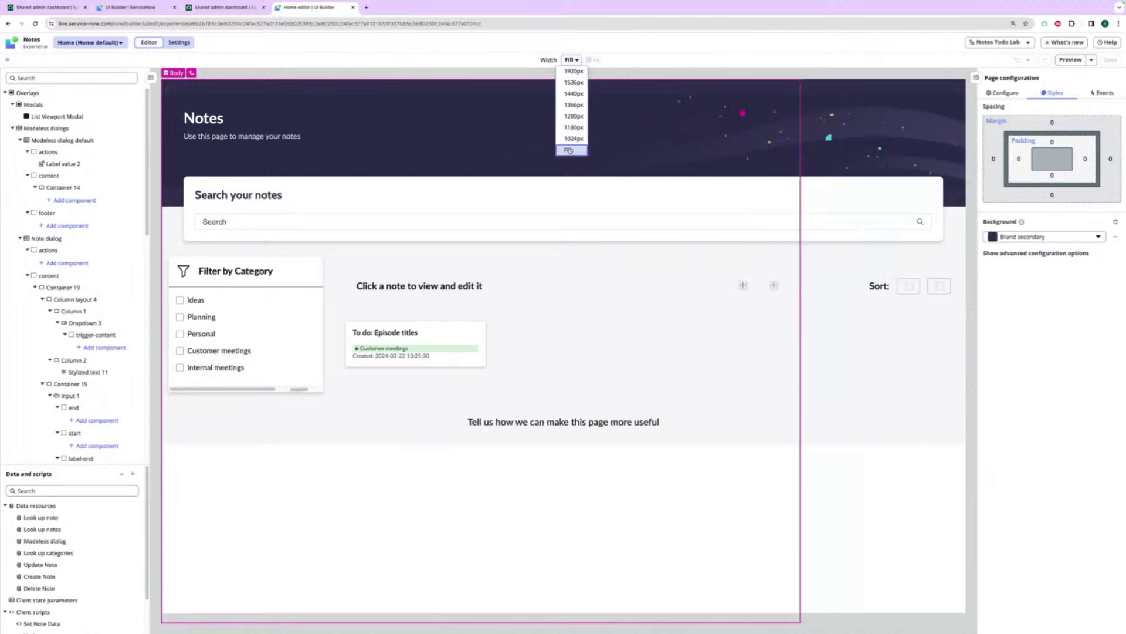
{"action": "key", "text": "ctrl+plus"}
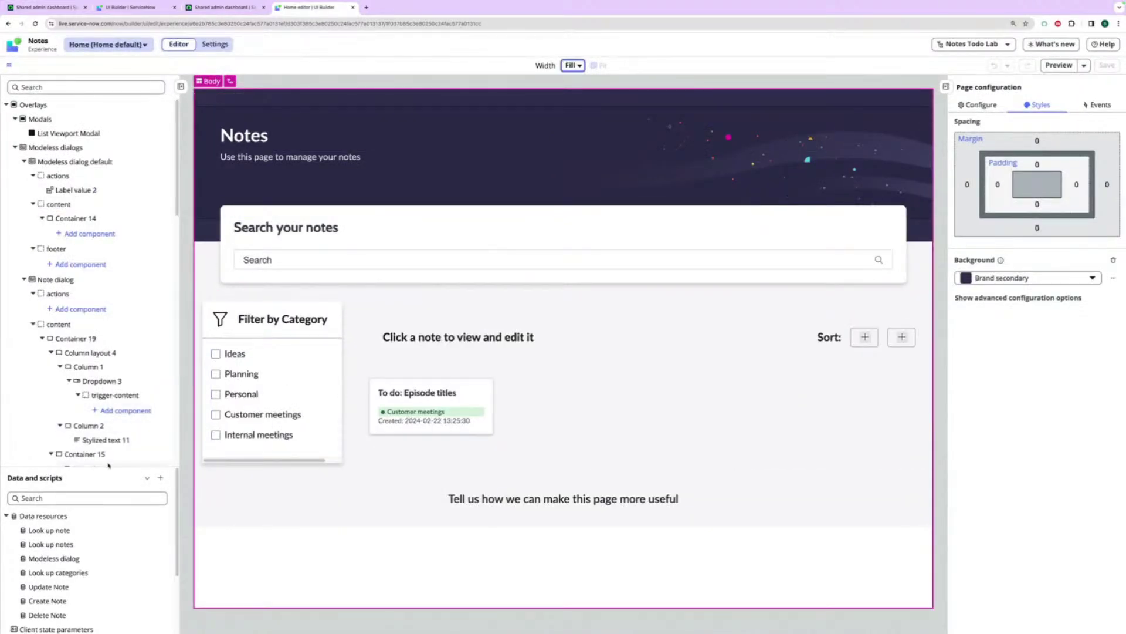
{"action": "scroll", "coordinate": [109, 464], "scroll_direction": "down", "scroll_amount": 1}
{"action": "left_click_drag", "start_coordinate": [94, 467], "coordinate": [94, 383]}
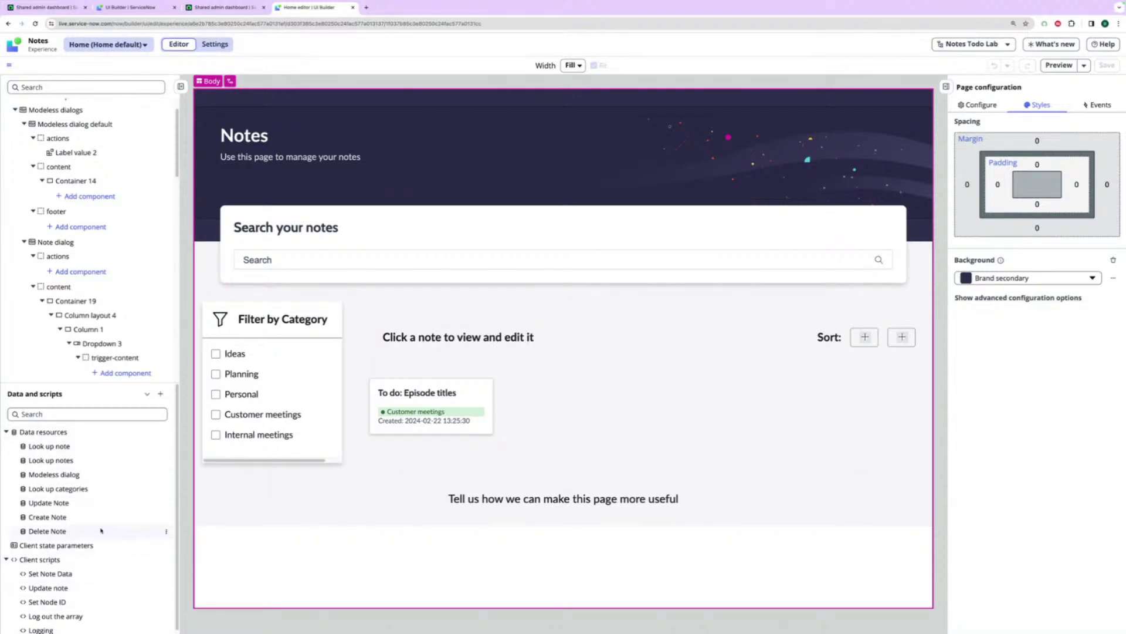
{"action": "left_click", "coordinate": [50, 503]}
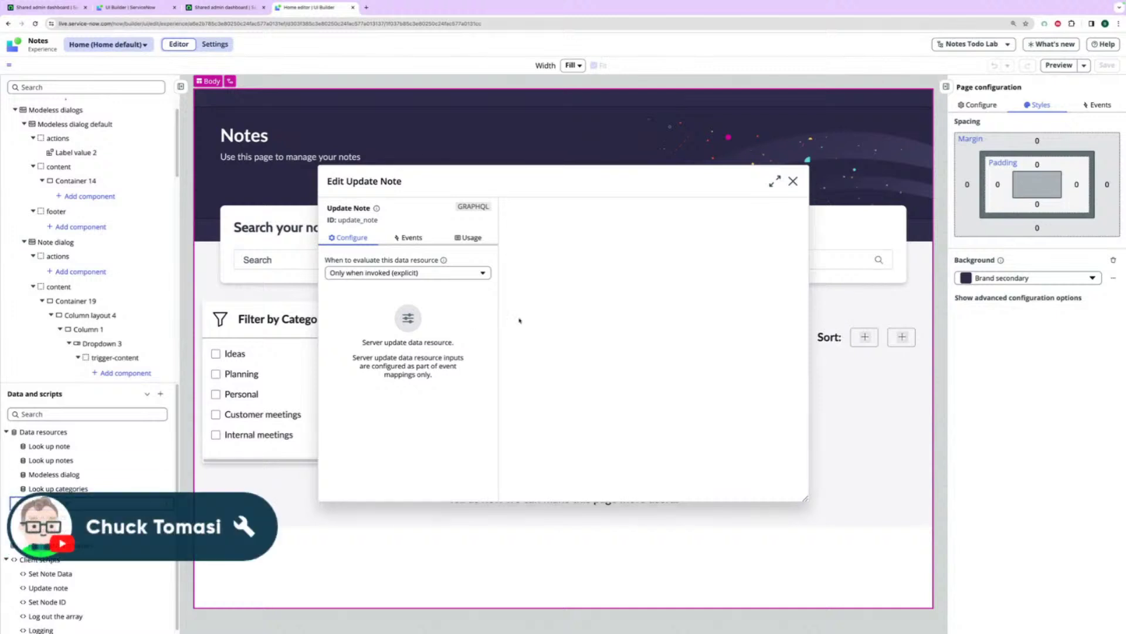
Step: Reposition, maximize and restore the Edit Update Note dialog, then close it
{"action": "left_click_drag", "start_coordinate": [532, 179], "coordinate": [735, 211]}
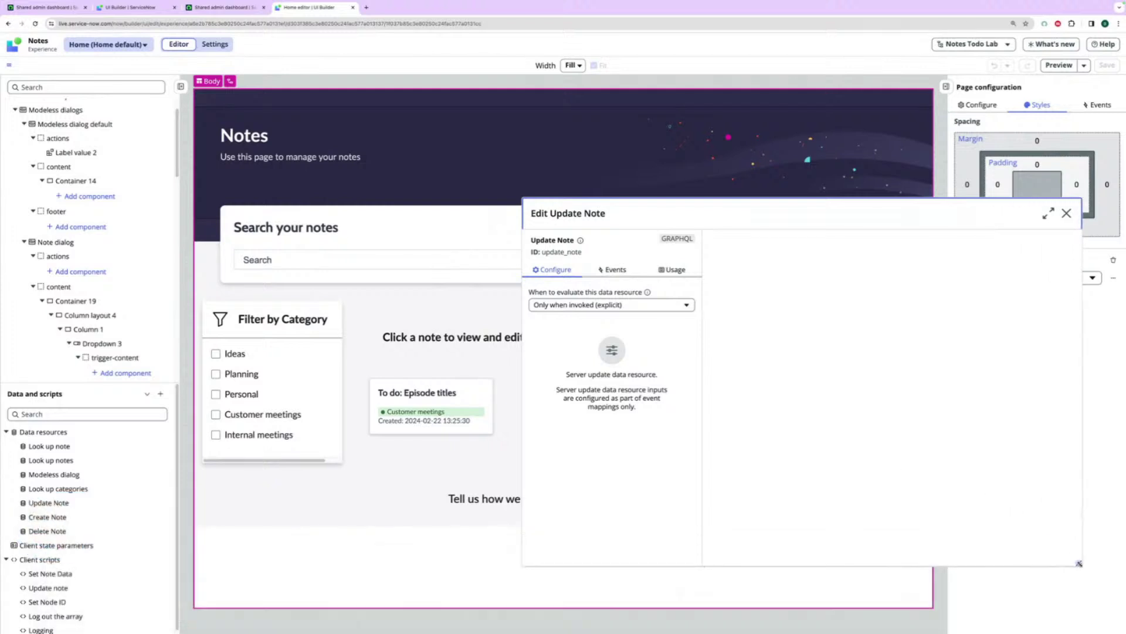
{"action": "left_click_drag", "start_coordinate": [830, 209], "coordinate": [725, 217]}
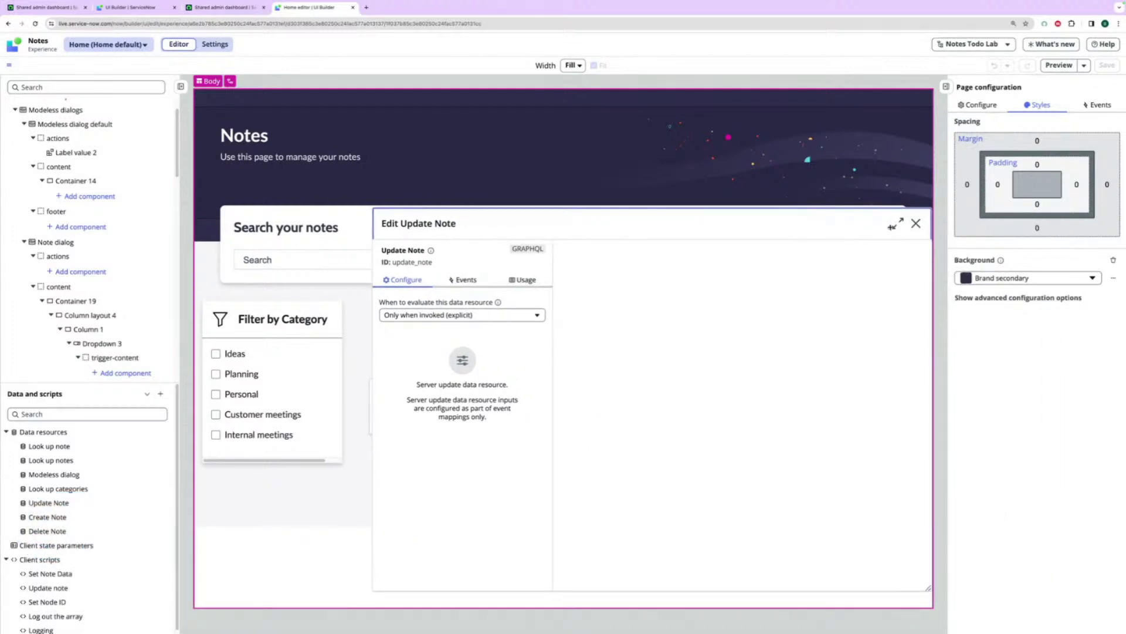
{"action": "left_click", "coordinate": [896, 226]}
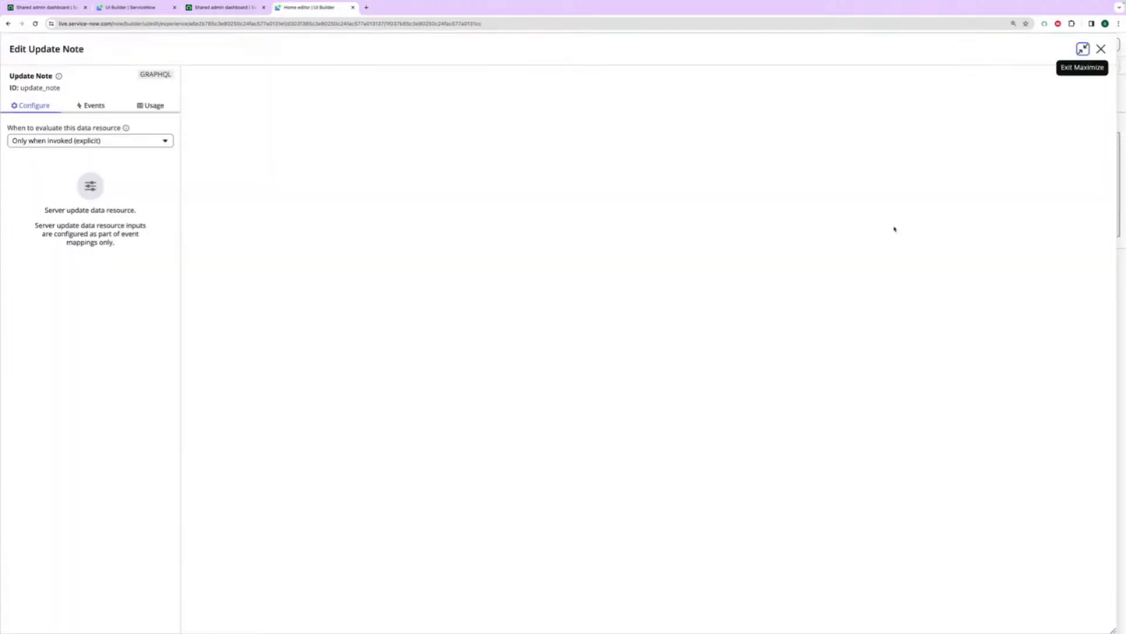
{"action": "left_click", "coordinate": [1083, 50]}
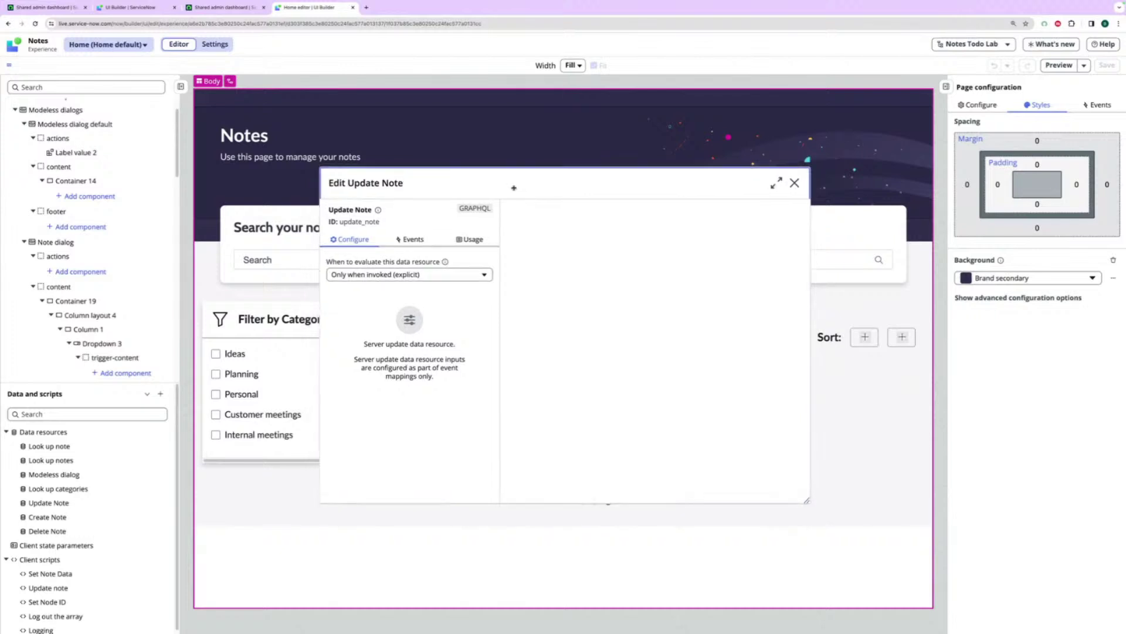
{"action": "left_click_drag", "start_coordinate": [710, 174], "coordinate": [746, 193]}
{"action": "left_click", "coordinate": [829, 200]}
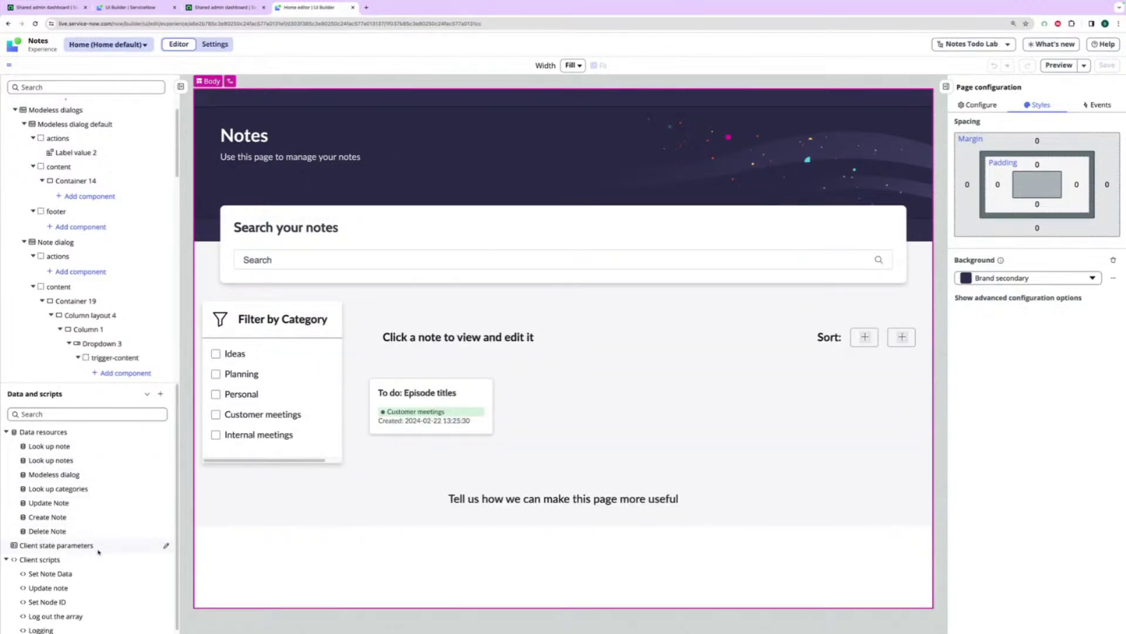
{"action": "scroll", "coordinate": [88, 549], "scroll_direction": "down", "scroll_amount": 1}
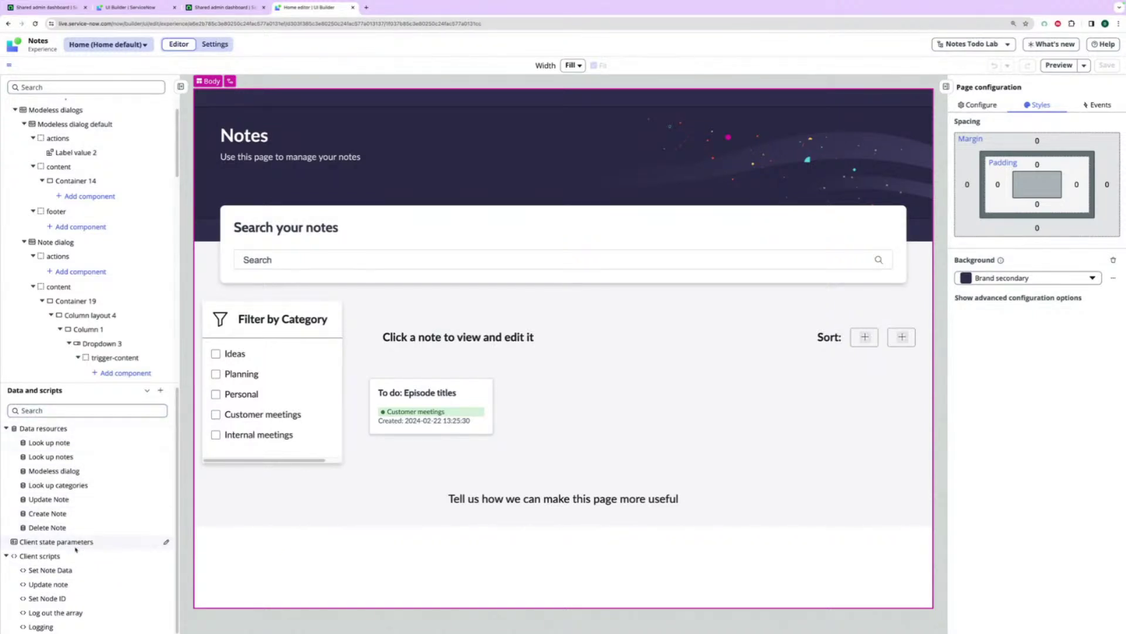
Step: Open the Edit client state parameters dialog, enlarge and reposition it, then close it
{"action": "left_click", "coordinate": [64, 545]}
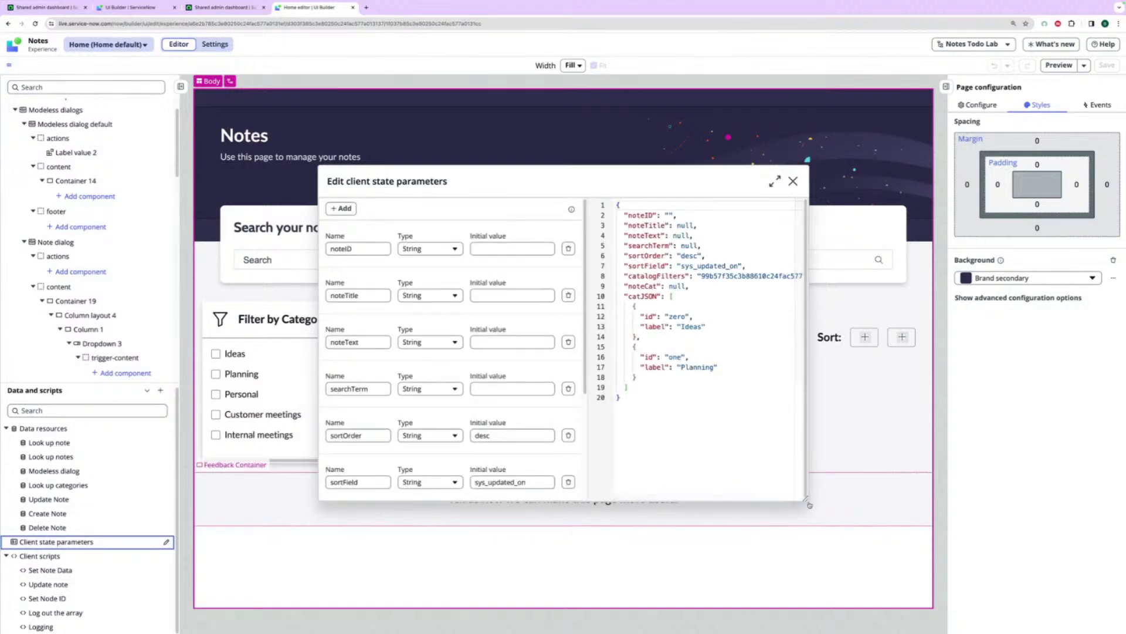
{"action": "left_click_drag", "start_coordinate": [805, 500], "coordinate": [891, 531]}
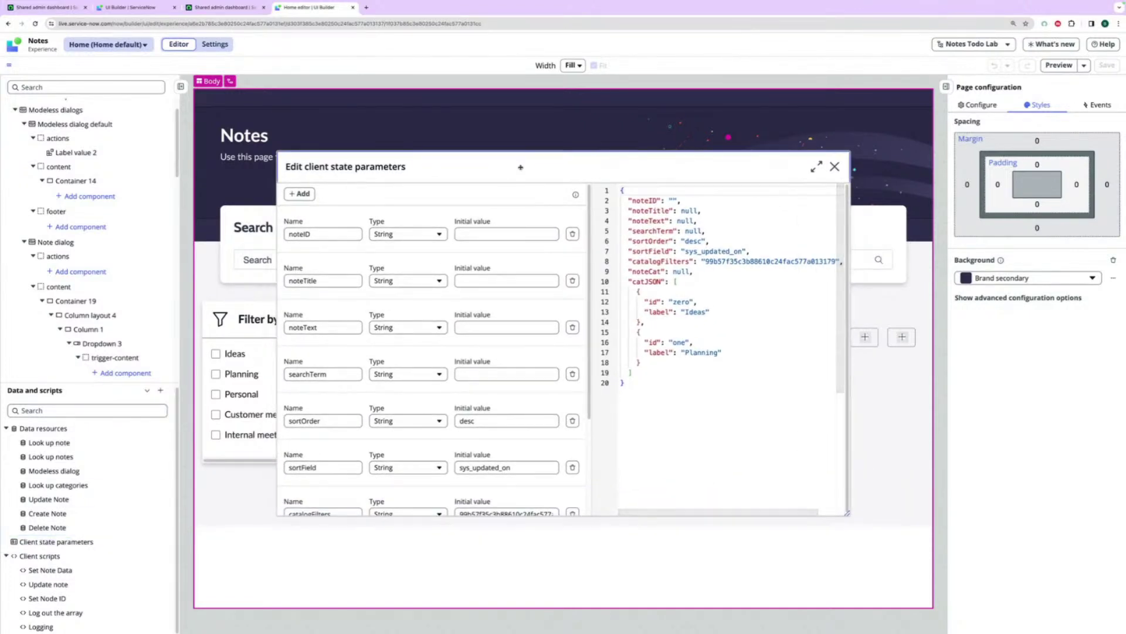
{"action": "left_click_drag", "start_coordinate": [519, 166], "coordinate": [780, 259]}
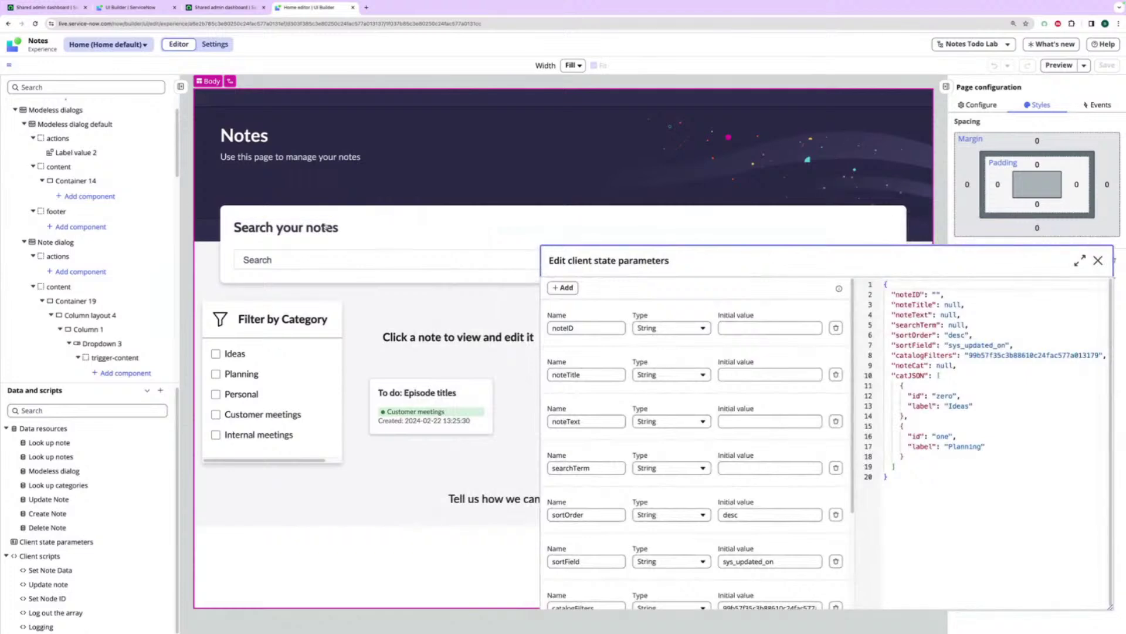
{"action": "left_click_drag", "start_coordinate": [1110, 309], "coordinate": [857, 216]}
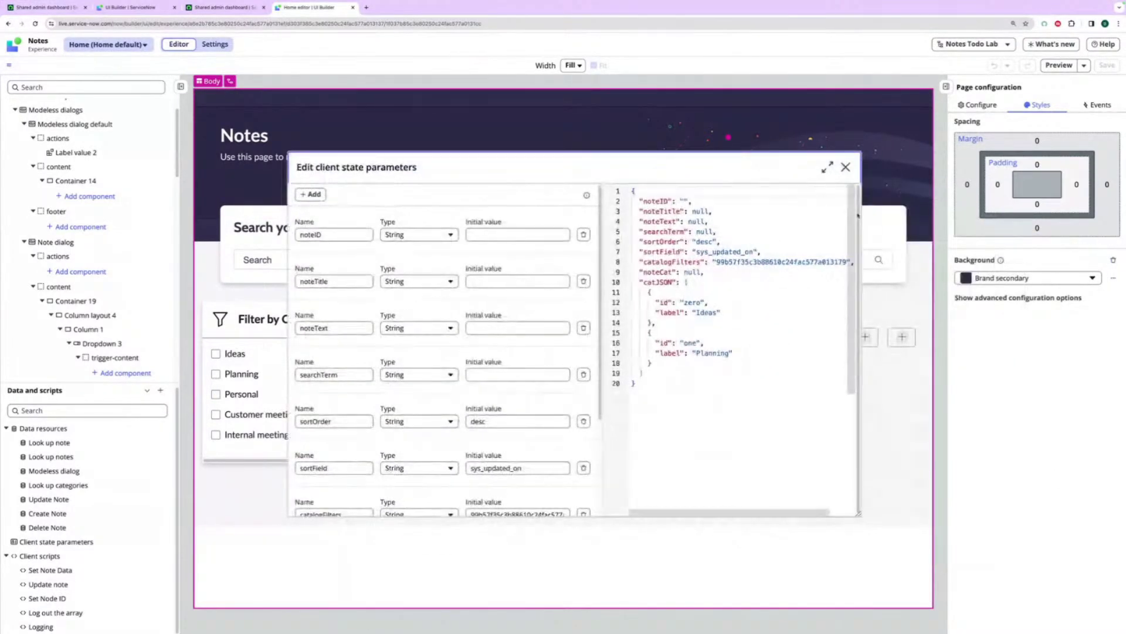
{"action": "left_click_drag", "start_coordinate": [638, 173], "coordinate": [646, 194]}
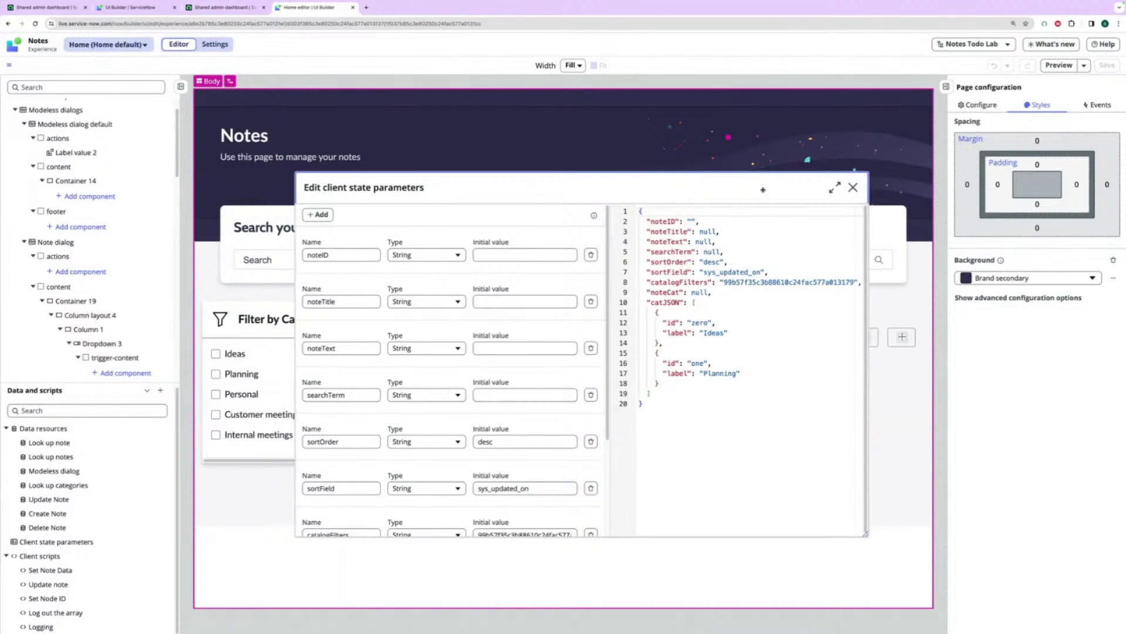
{"action": "left_click", "coordinate": [853, 187]}
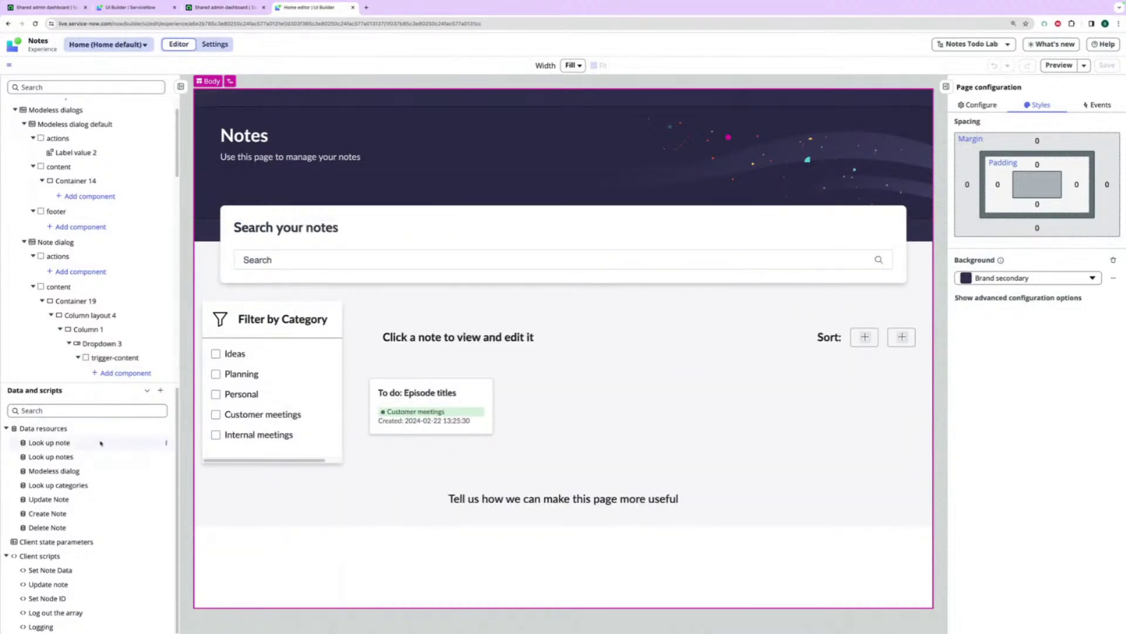
Step: Reopen the client state parameters, move it aside, close it, and start adding data or a script
{"action": "left_click", "coordinate": [59, 543]}
{"action": "left_click_drag", "start_coordinate": [472, 211], "coordinate": [653, 157]}
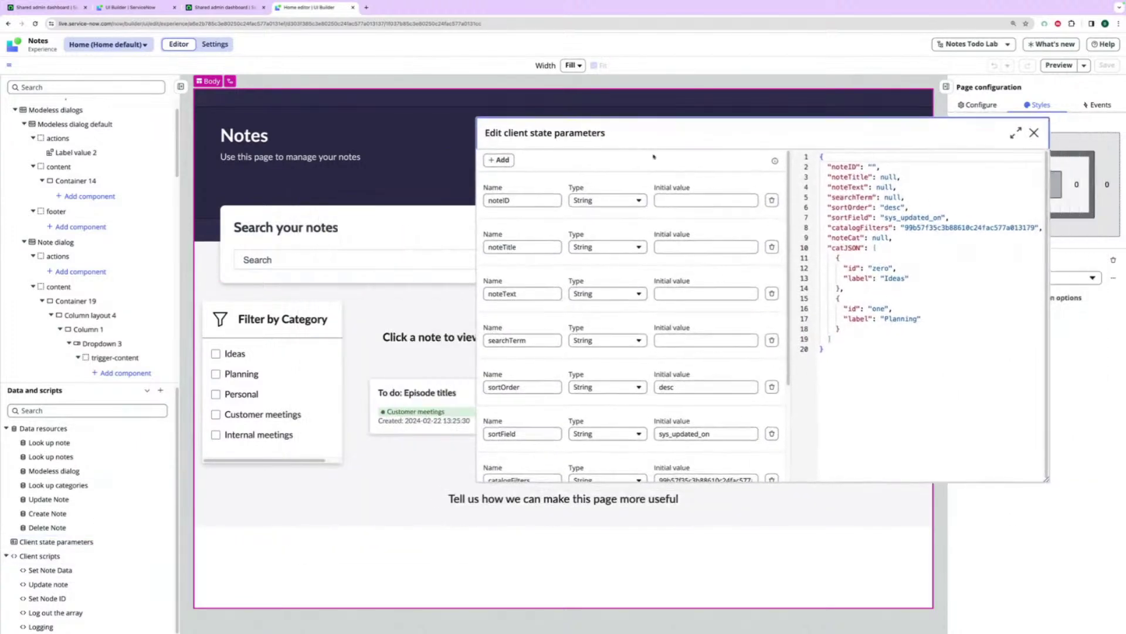
{"action": "left_click", "coordinate": [285, 358]}
{"action": "left_click_drag", "start_coordinate": [666, 135], "coordinate": [446, 116]}
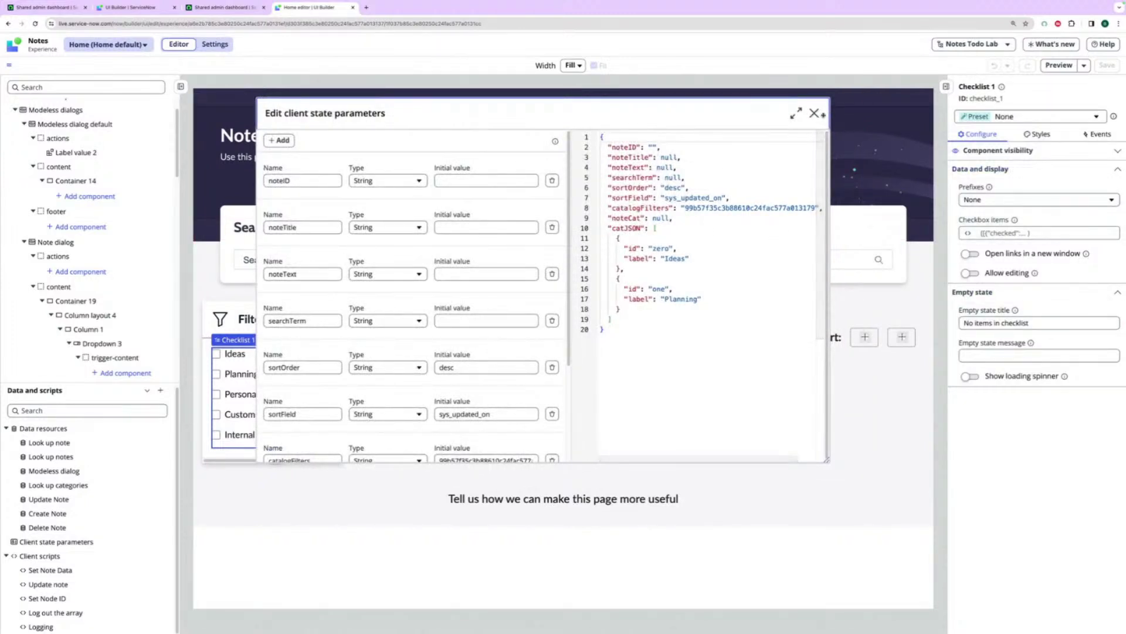
{"action": "left_click", "coordinate": [814, 114]}
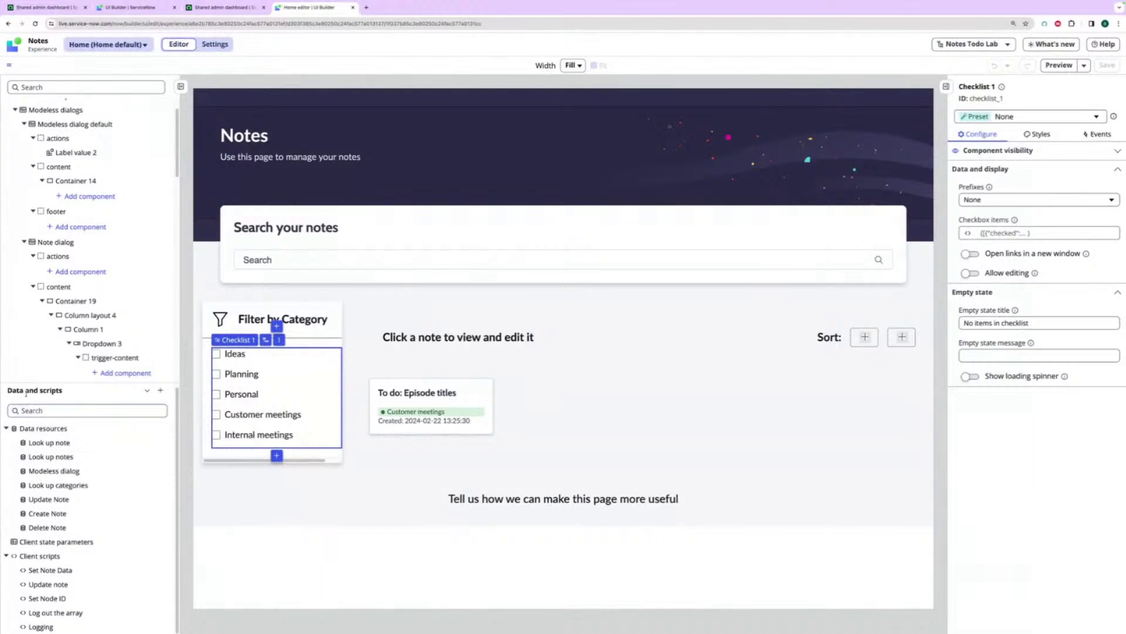
{"action": "left_click", "coordinate": [160, 391]}
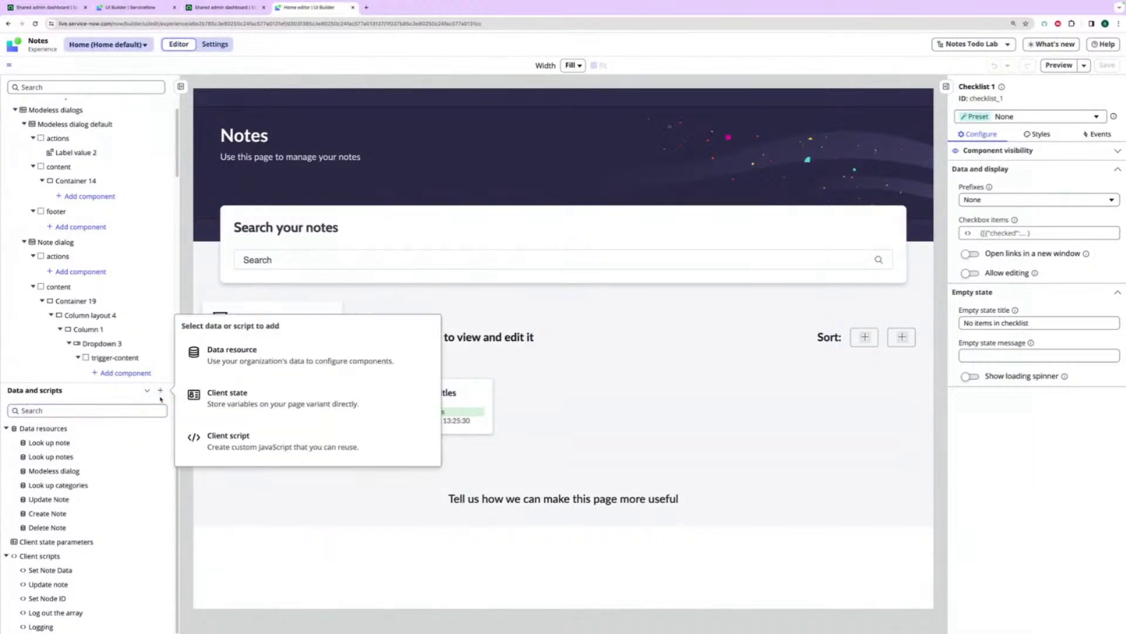
Step: Browse and search the data resource catalogue, then close it without adding a resource
{"action": "left_click", "coordinate": [256, 352]}
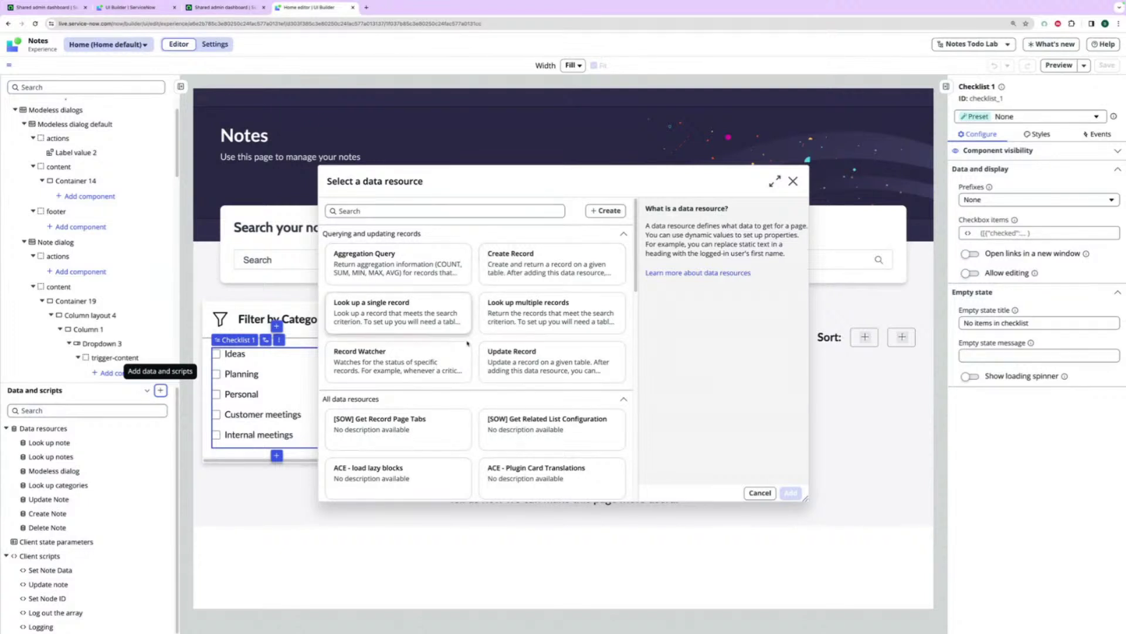
{"action": "scroll", "coordinate": [468, 343], "scroll_direction": "down", "scroll_amount": 3}
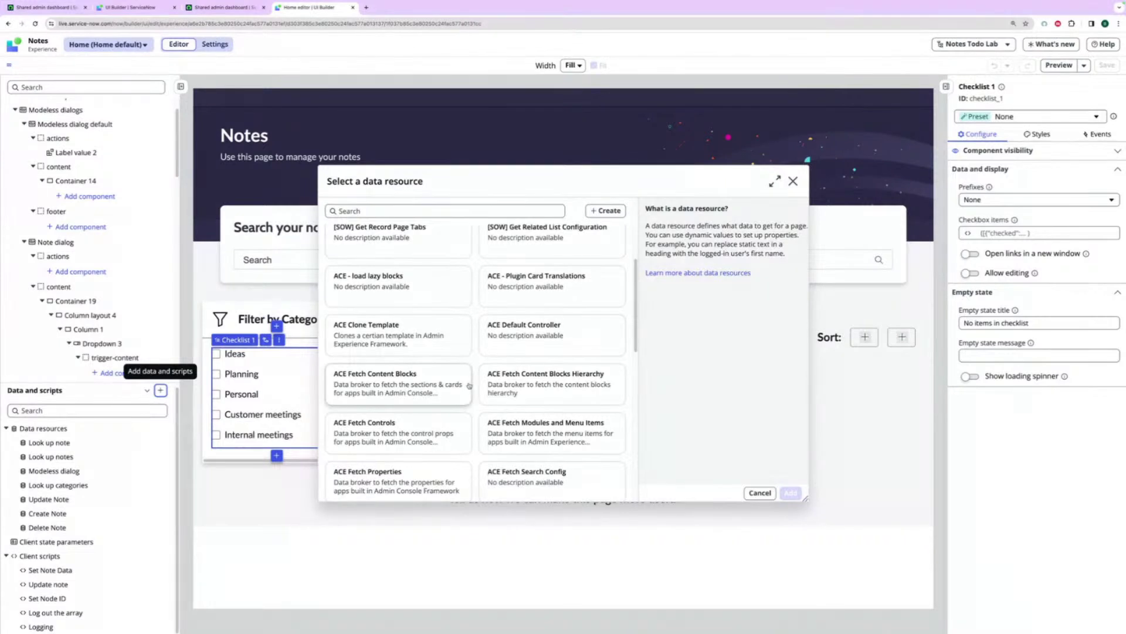
{"action": "scroll", "coordinate": [470, 386], "scroll_direction": "up", "scroll_amount": 3}
{"action": "left_click", "coordinate": [341, 212]}
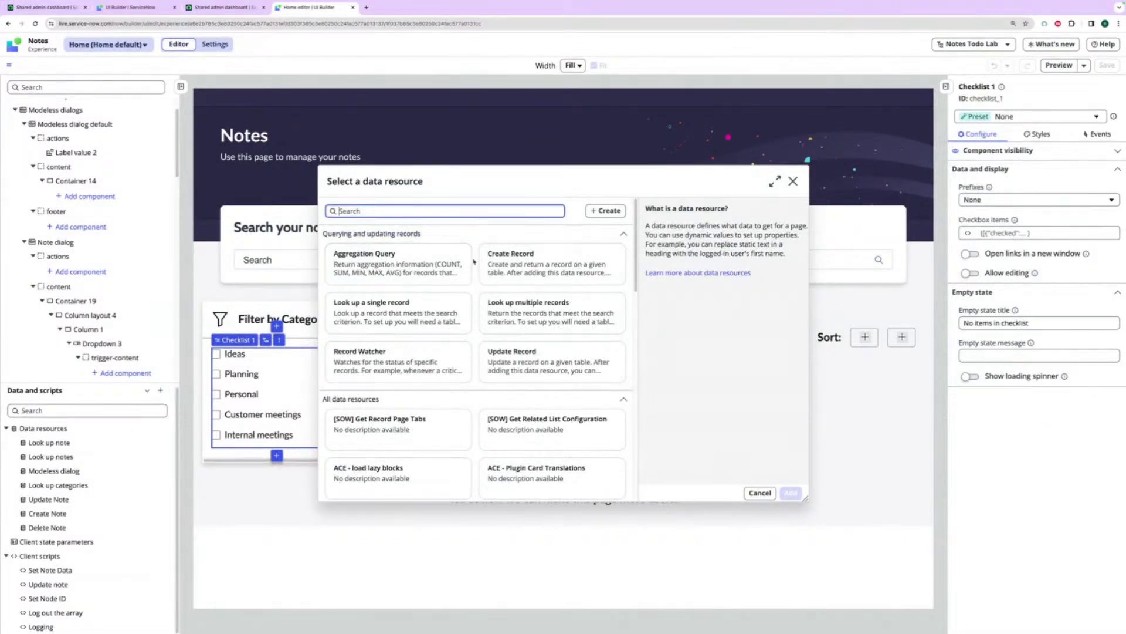
{"action": "left_click", "coordinate": [793, 181]}
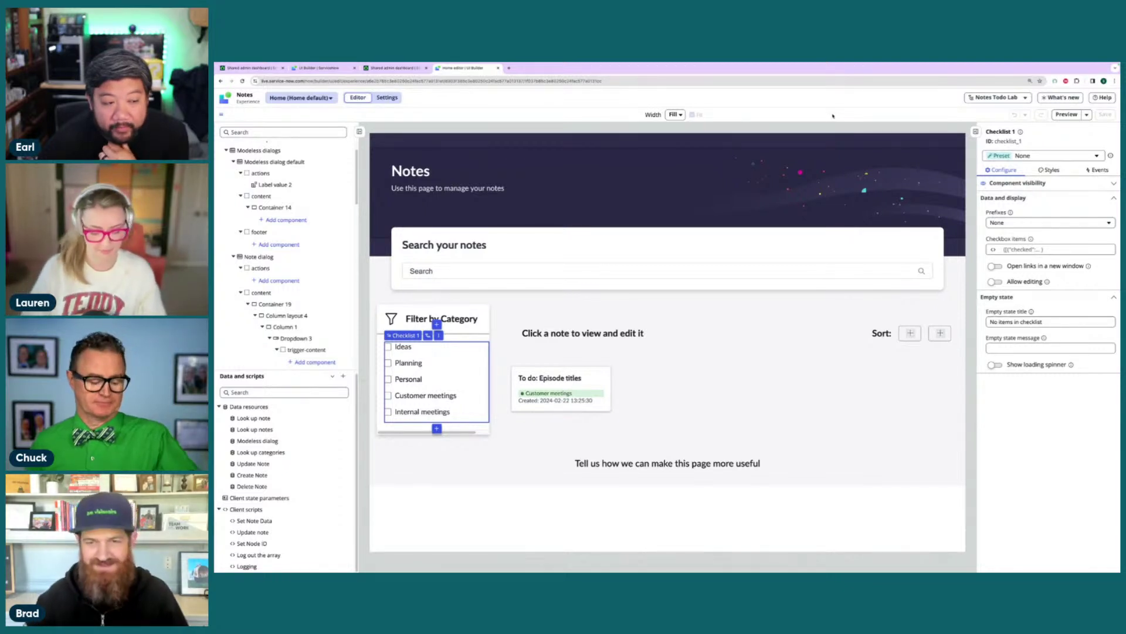
{"action": "left_click", "coordinate": [1087, 115]}
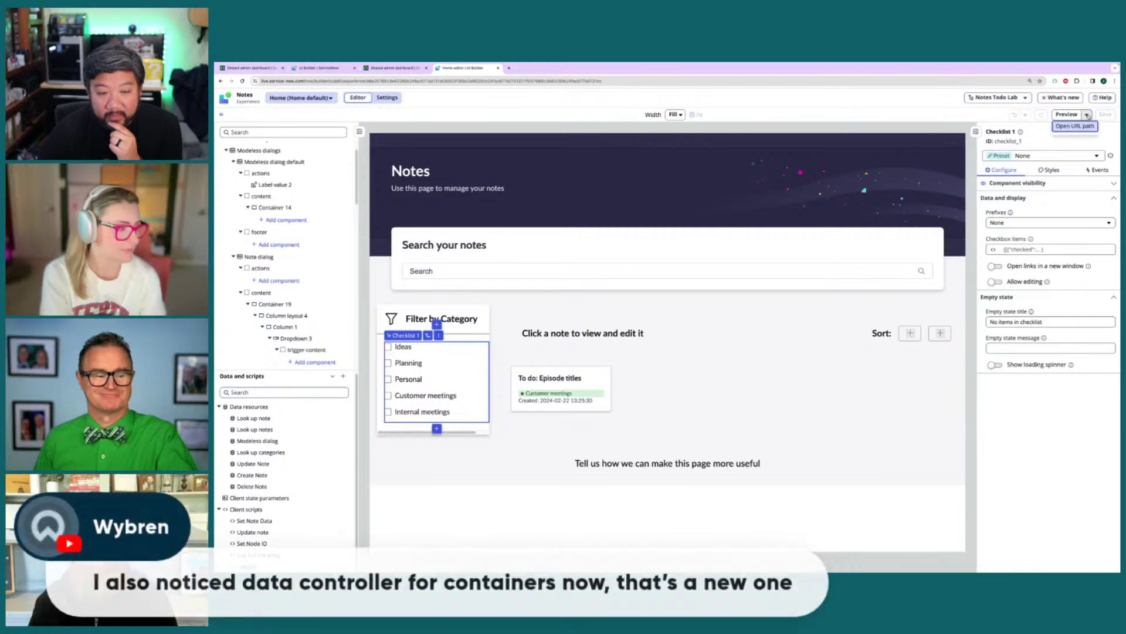
{"action": "left_click", "coordinate": [901, 116]}
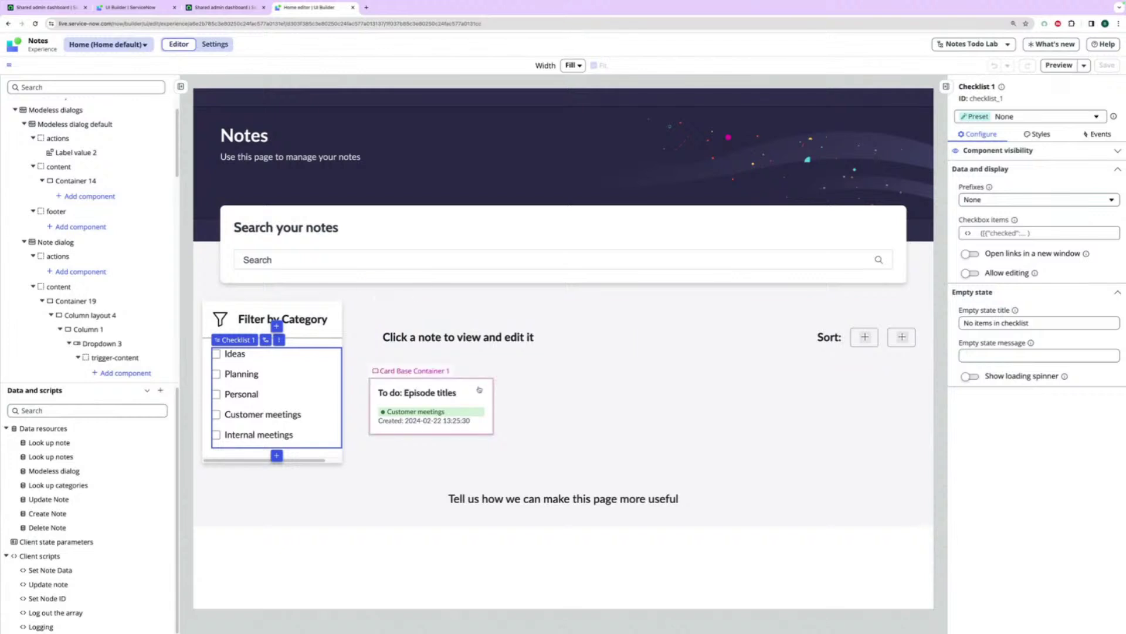
{"action": "left_click", "coordinate": [472, 389]}
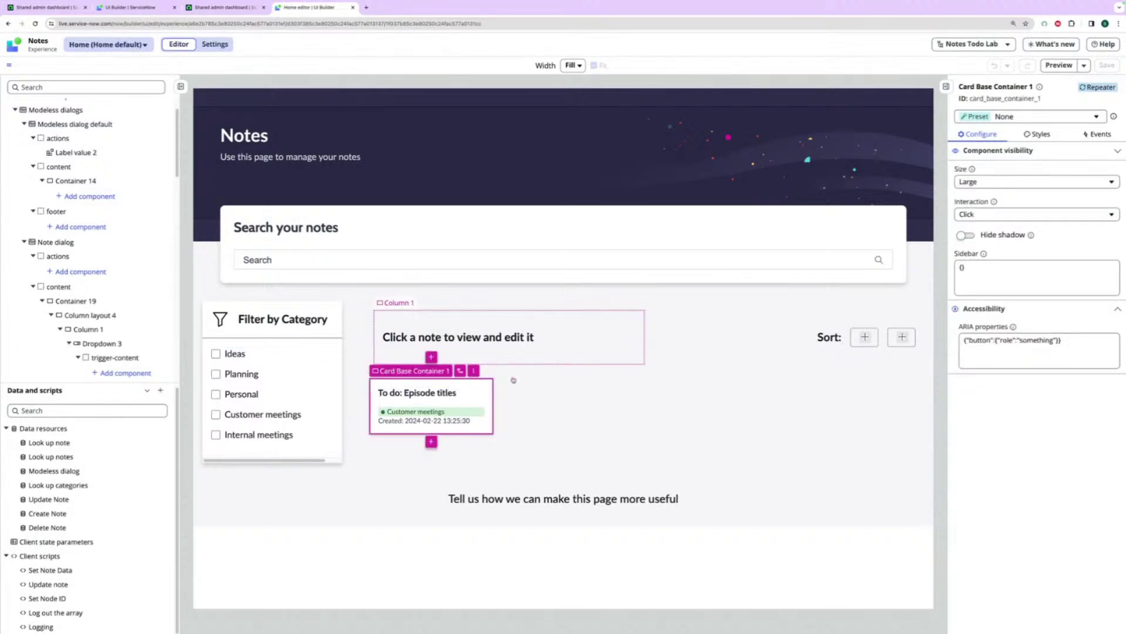
{"action": "left_click", "coordinate": [431, 420]}
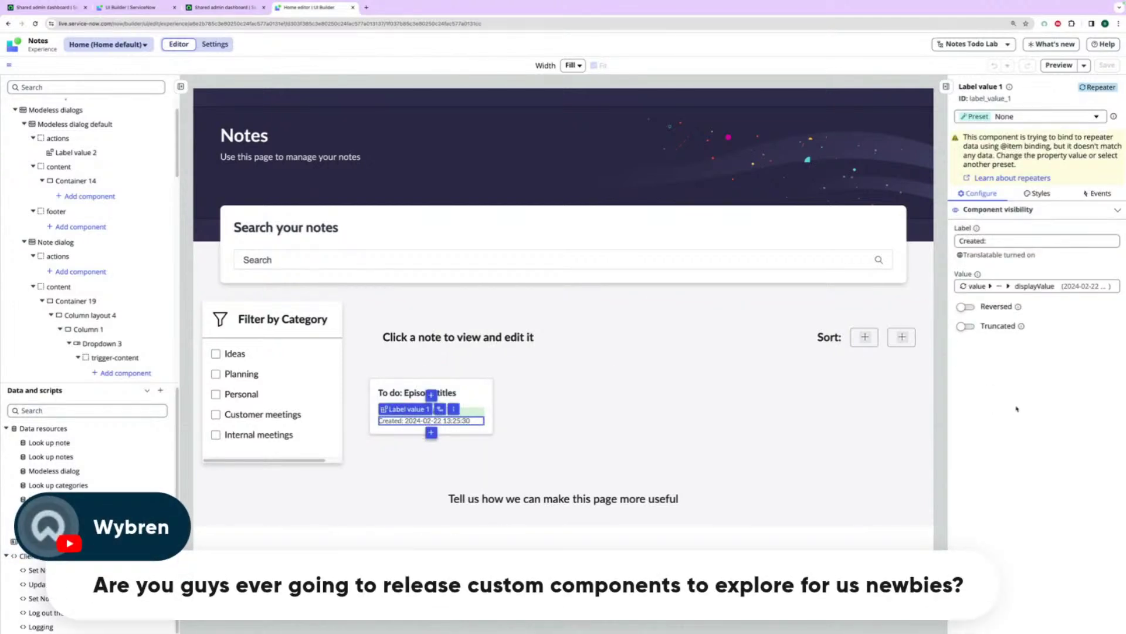
Step: Open the Created label's Value binding and browse Page properties > session > user and properties
{"action": "left_click", "coordinate": [1035, 287]}
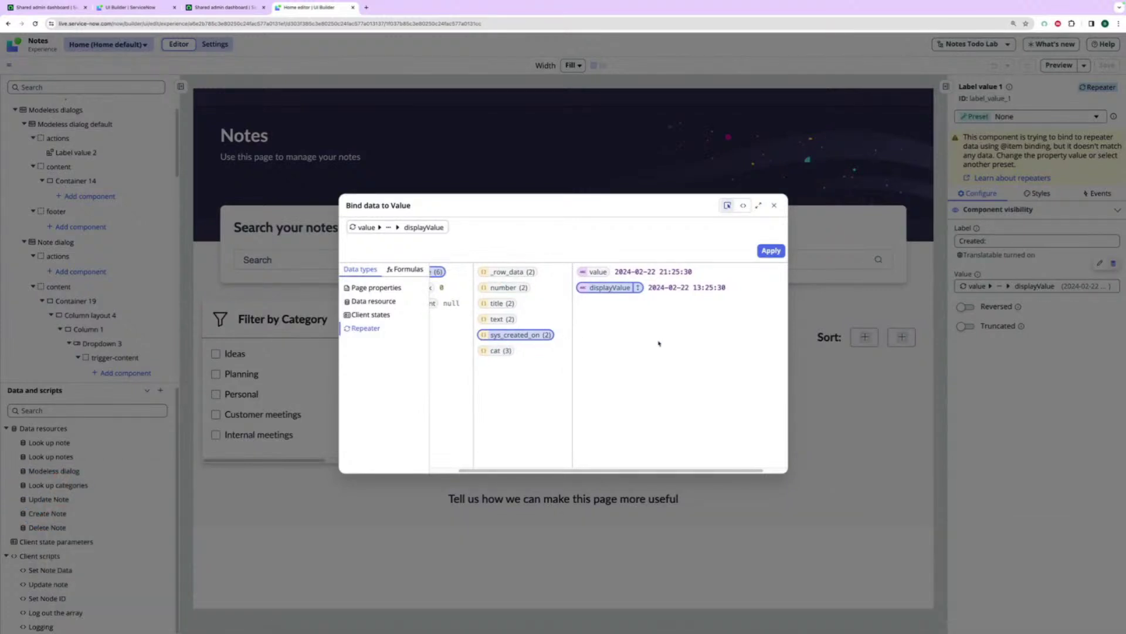
{"action": "scroll", "coordinate": [631, 314], "scroll_direction": "left", "scroll_amount": 5}
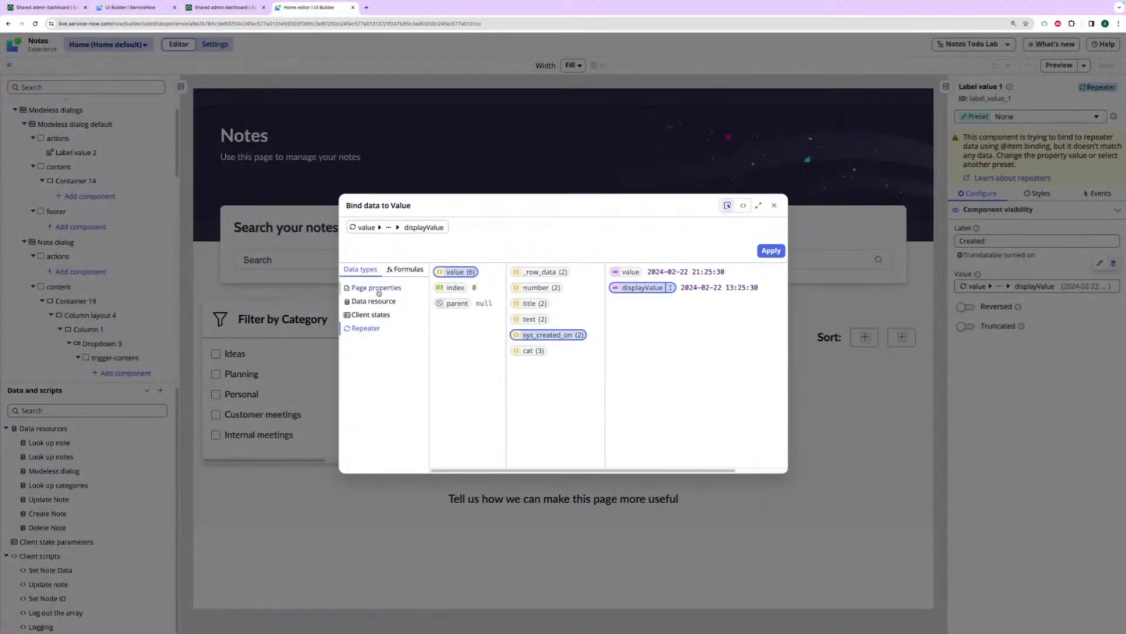
{"action": "left_click", "coordinate": [366, 293]}
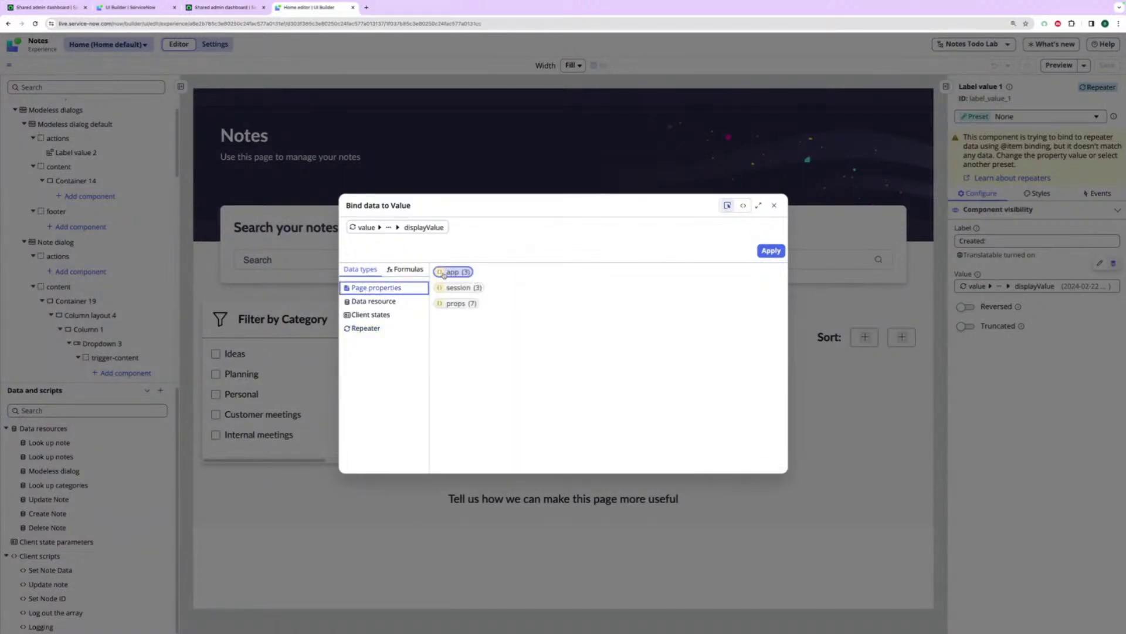
{"action": "left_click", "coordinate": [460, 288]}
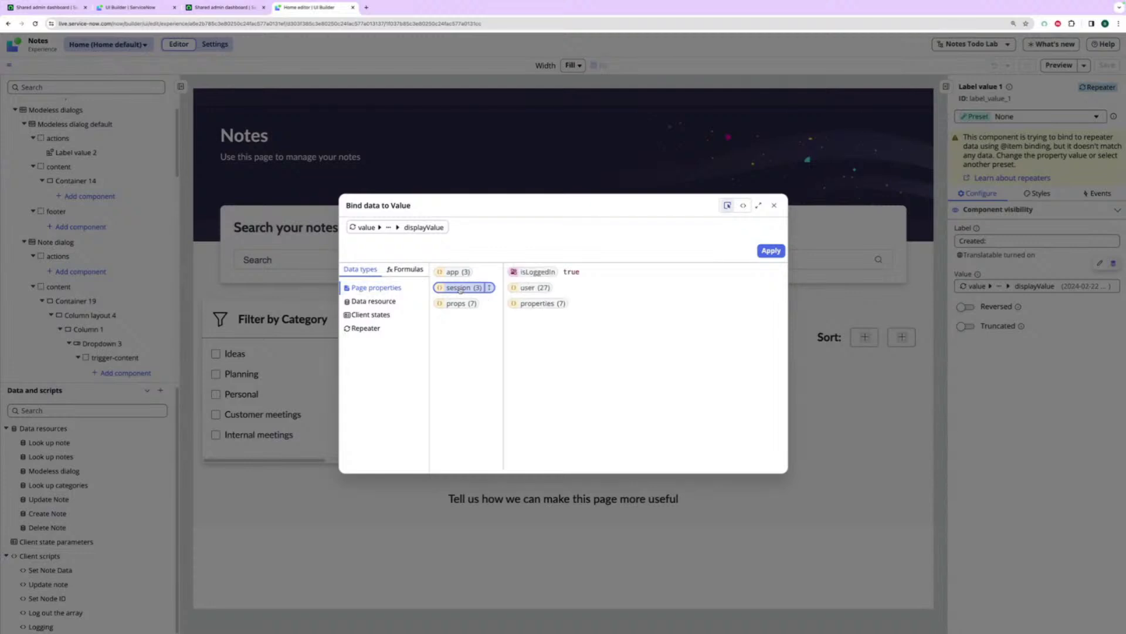
{"action": "left_click", "coordinate": [531, 287]}
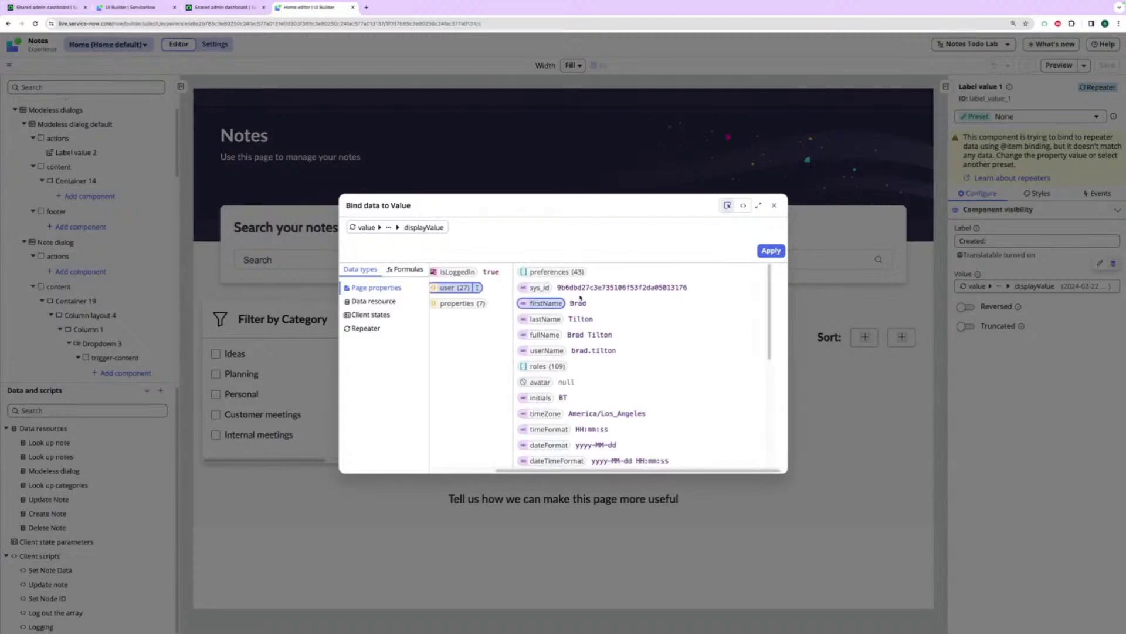
{"action": "scroll", "coordinate": [580, 363], "scroll_direction": "down", "scroll_amount": 5}
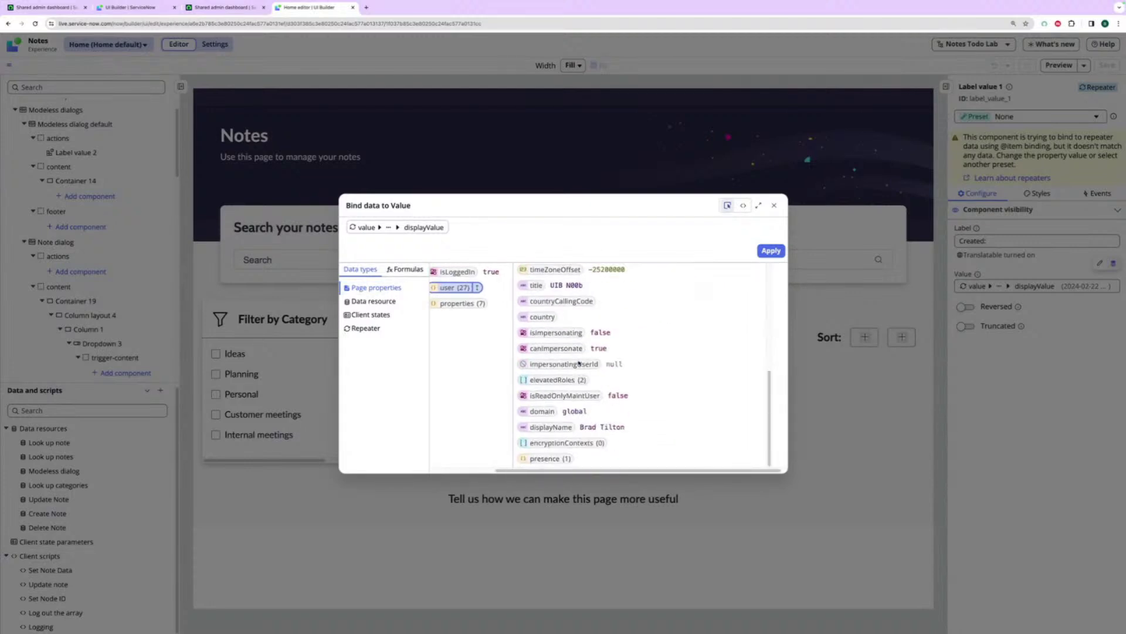
{"action": "scroll", "coordinate": [579, 364], "scroll_direction": "up", "scroll_amount": 5}
{"action": "left_click", "coordinate": [464, 303]}
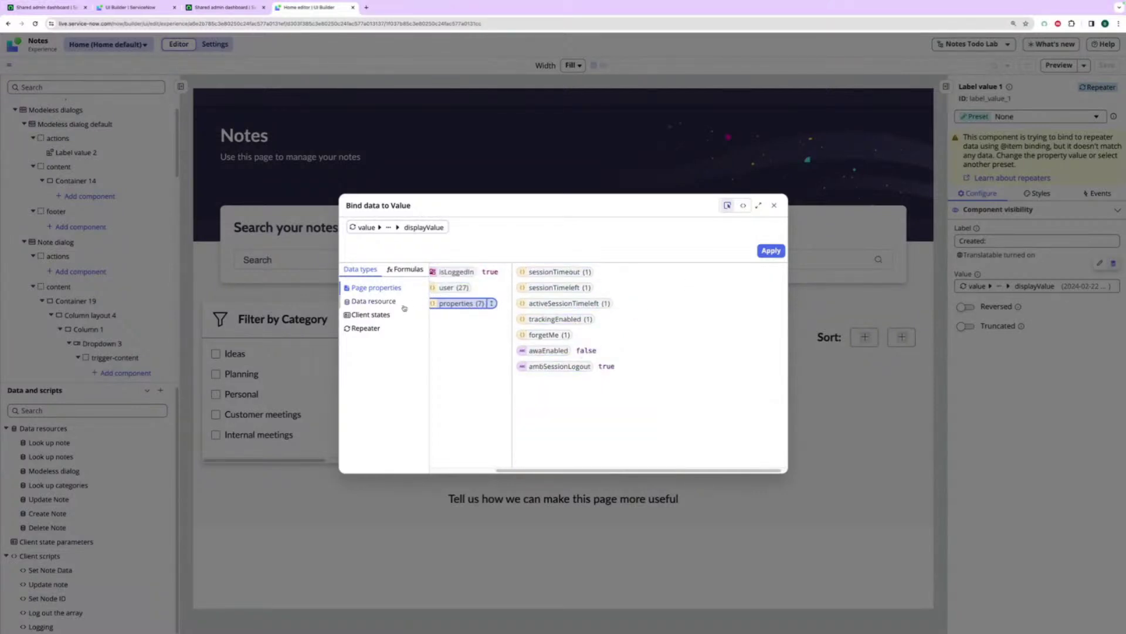
Step: Browse the look_up_notes data resource down to results > 0 > _row_data, then view Client states
{"action": "left_click", "coordinate": [384, 301]}
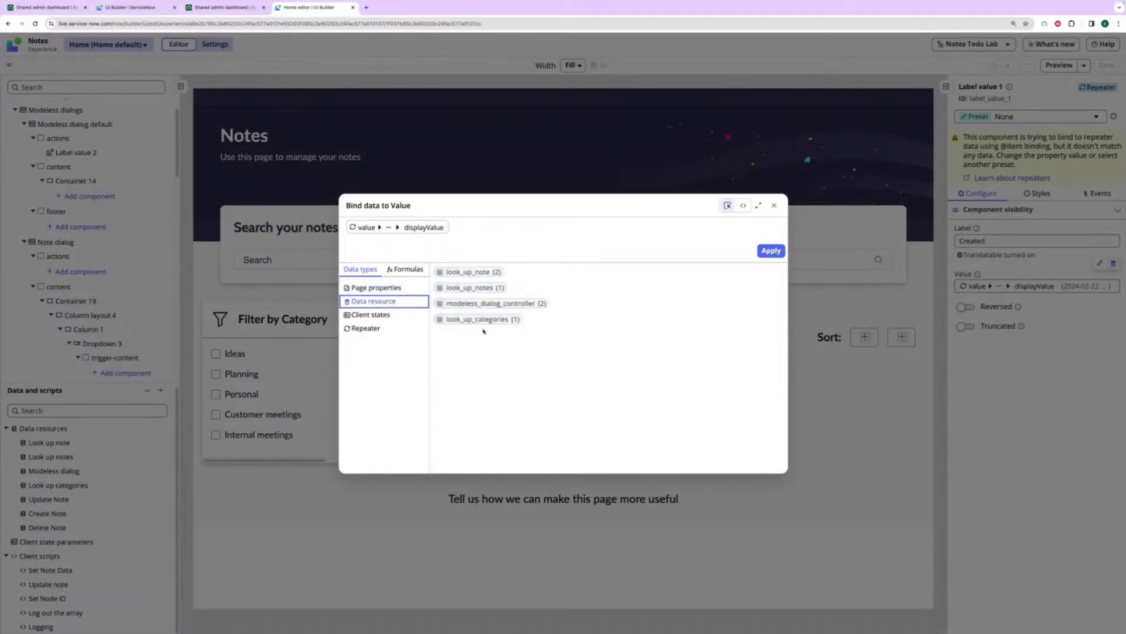
{"action": "left_click", "coordinate": [483, 289]}
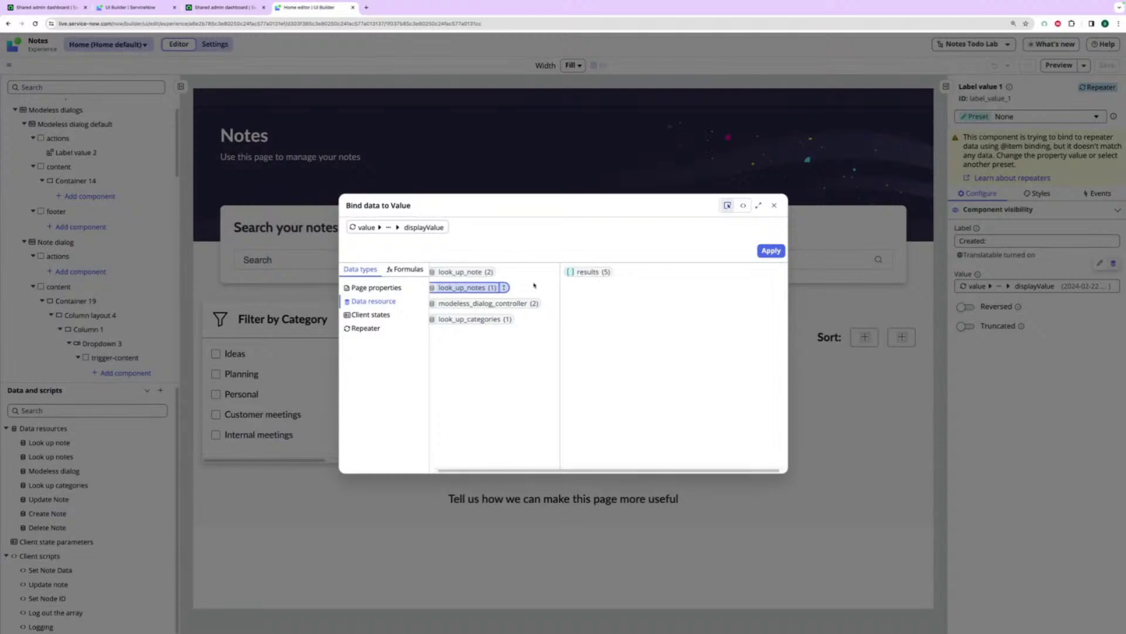
{"action": "left_click", "coordinate": [589, 272]}
{"action": "left_click", "coordinate": [595, 272]}
{"action": "left_click", "coordinate": [599, 273]}
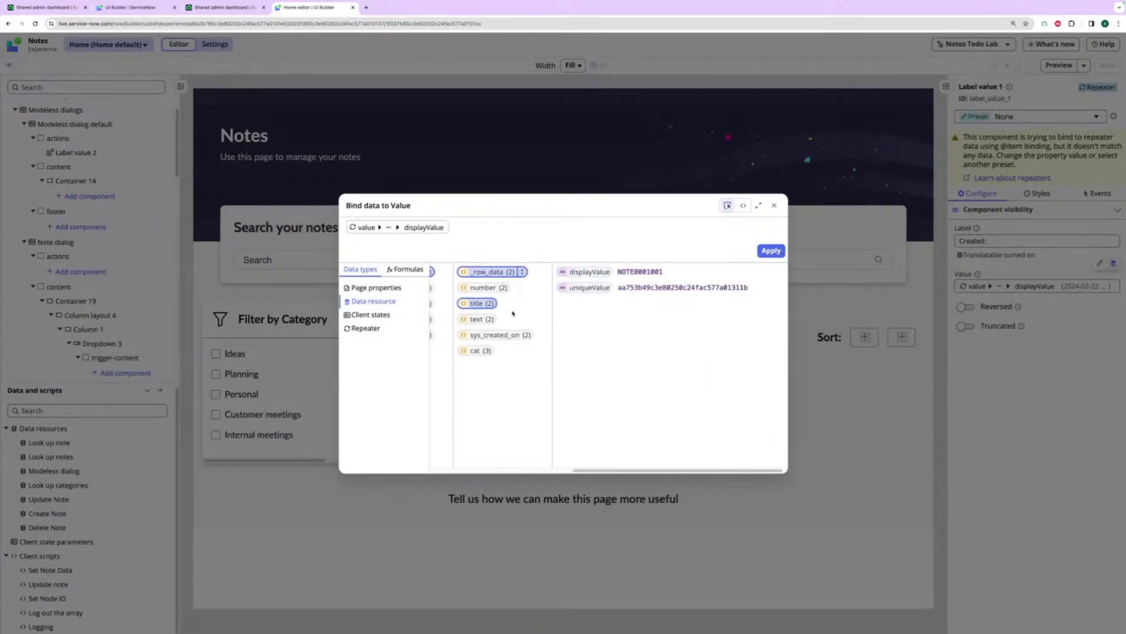
{"action": "scroll", "coordinate": [505, 323], "scroll_direction": "left", "scroll_amount": 10}
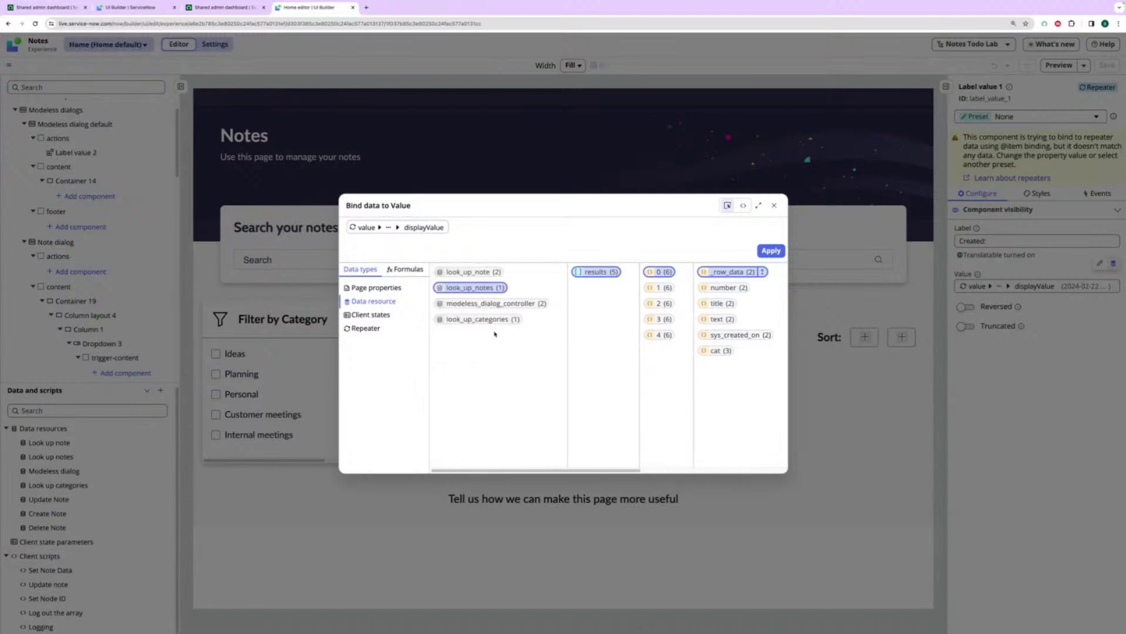
{"action": "left_click", "coordinate": [370, 316]}
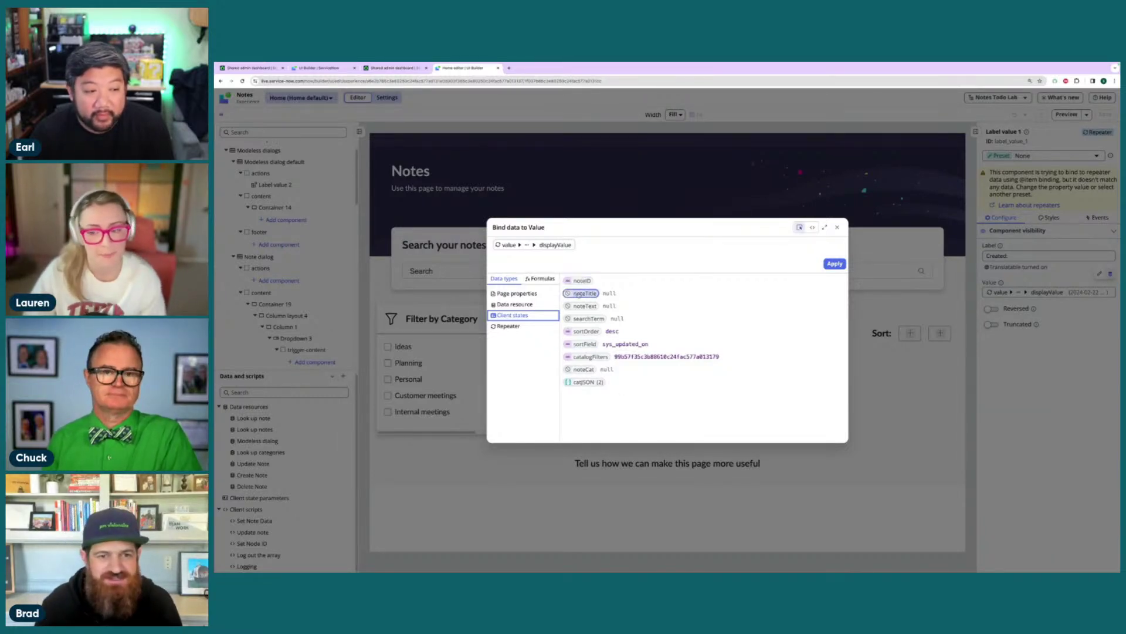
Step: Inspect the repeater item's number field (value, displayValue NOTE0001001) and view the binding's full path
{"action": "left_click", "coordinate": [508, 327]}
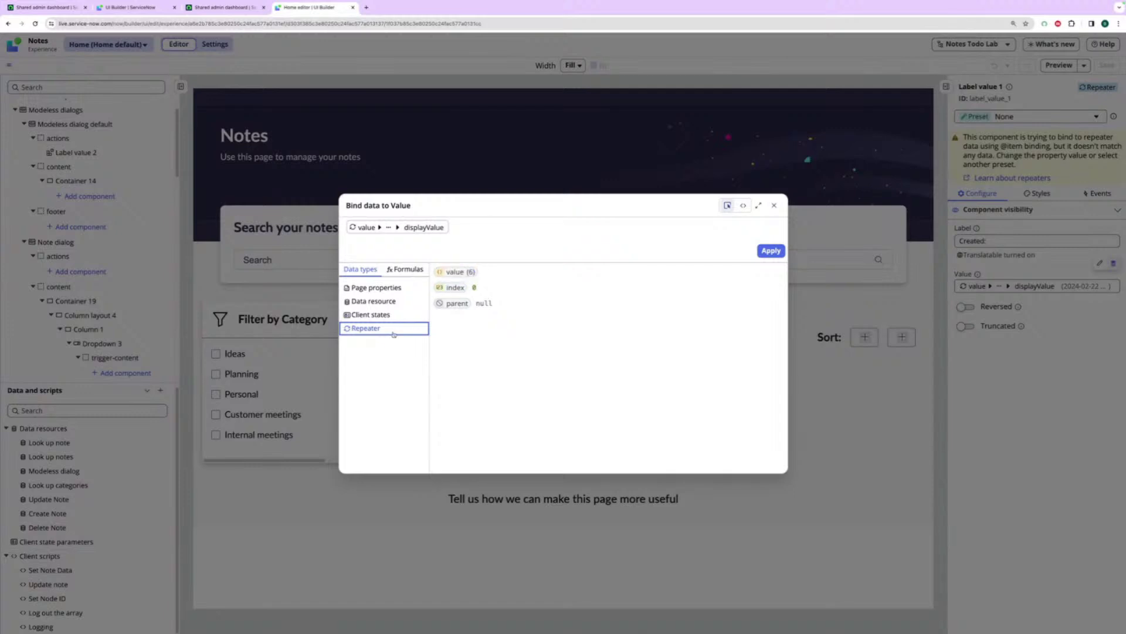
{"action": "left_click", "coordinate": [464, 272]}
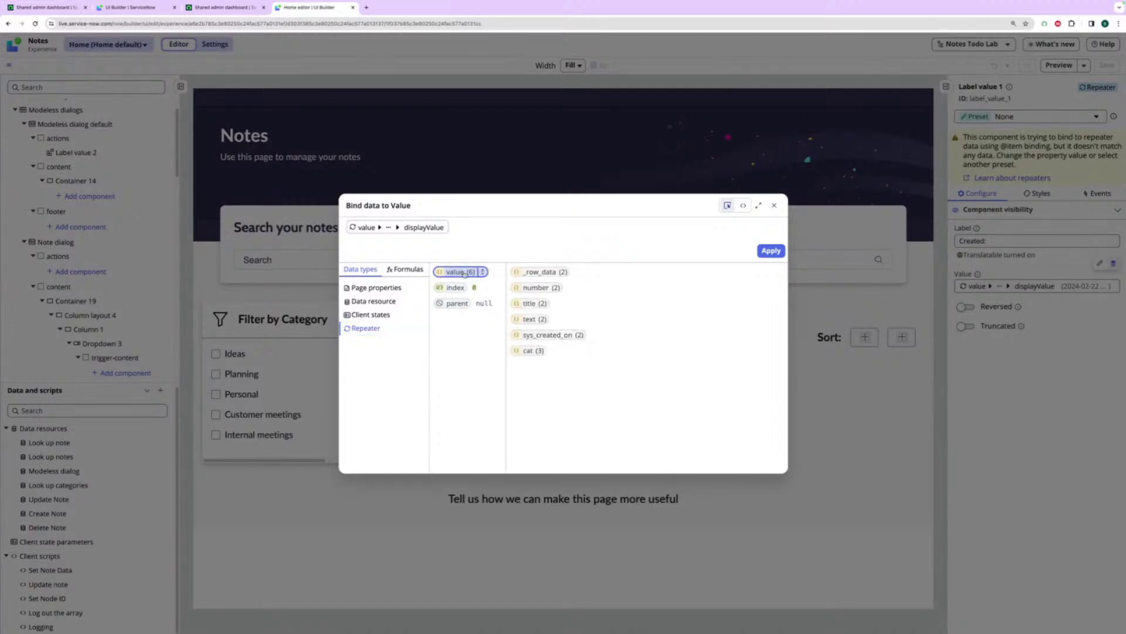
{"action": "left_click", "coordinate": [537, 288]}
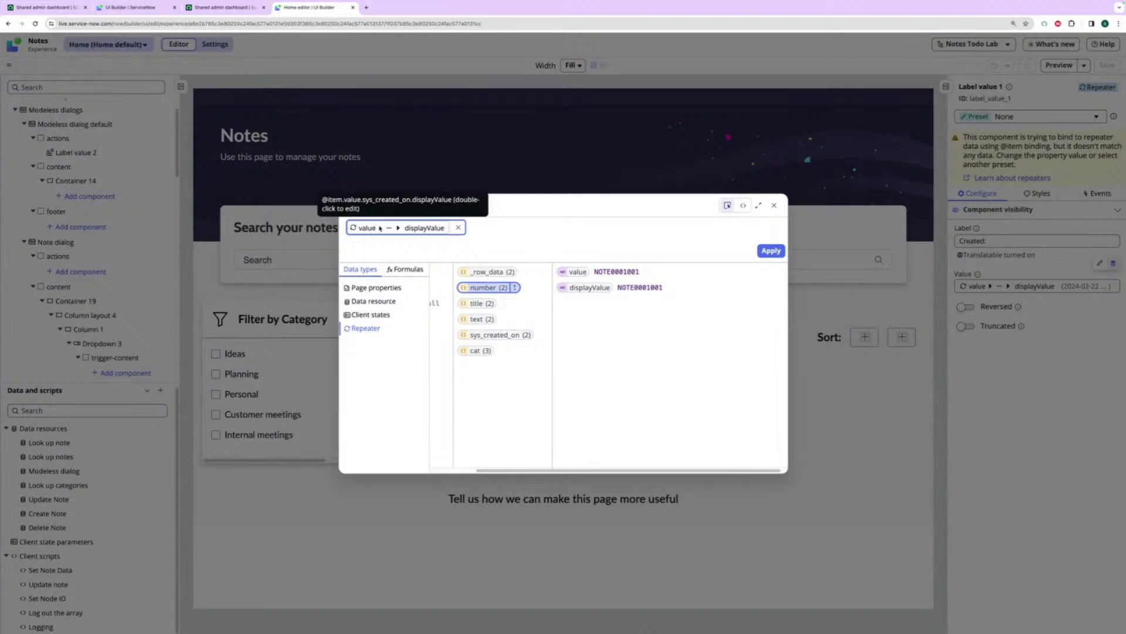
{"action": "double_click", "coordinate": [422, 230]}
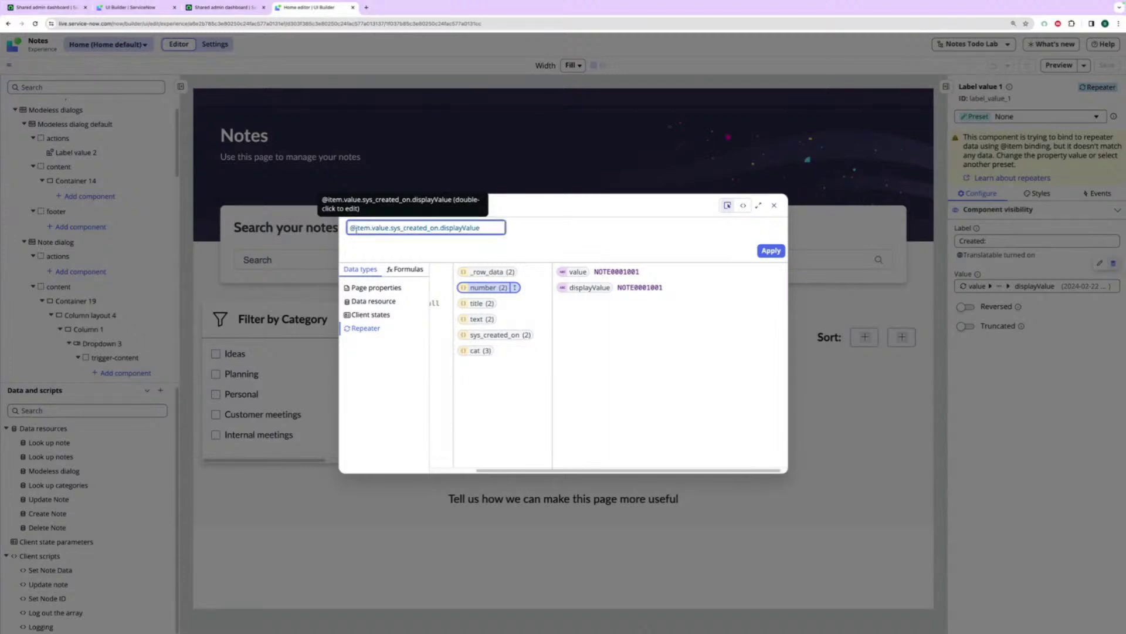
{"action": "left_click", "coordinate": [521, 235]}
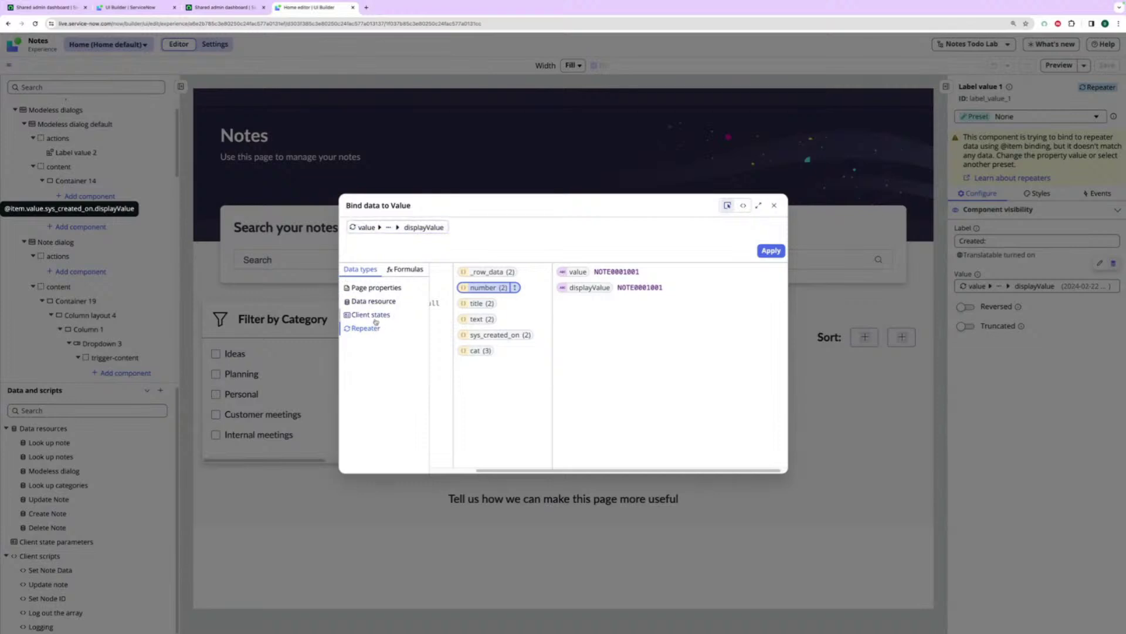
Step: Browse the Math and String formula categories in fullscreen, reading DIVIDE and CONCAT, then select the displayValue binding
{"action": "left_click", "coordinate": [399, 270]}
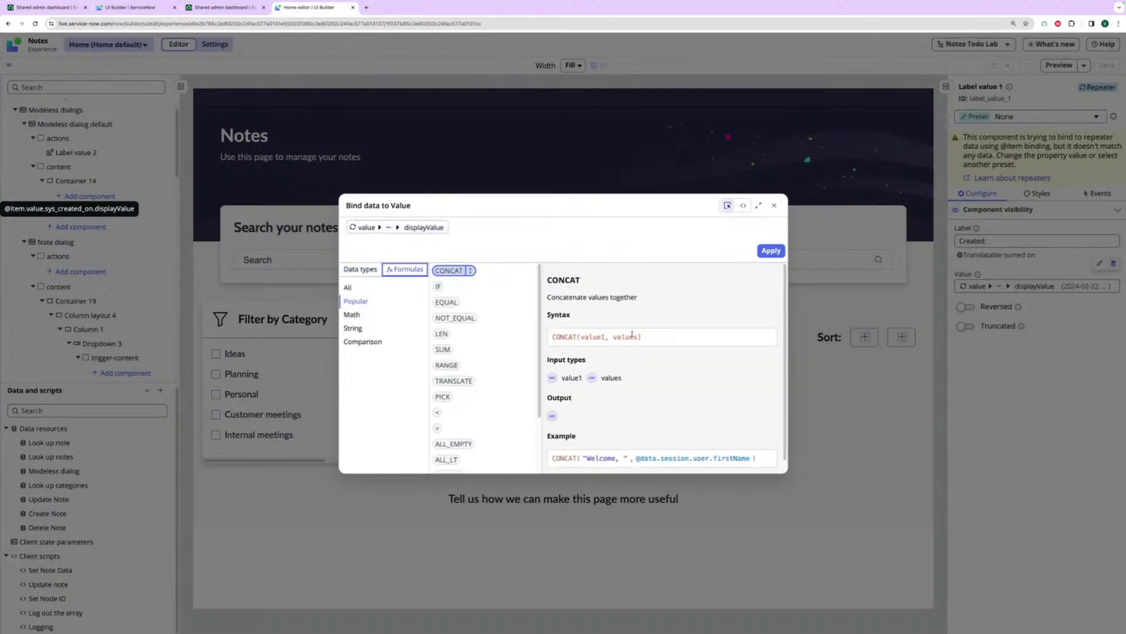
{"action": "scroll", "coordinate": [785, 470], "scroll_direction": "down", "scroll_amount": 1}
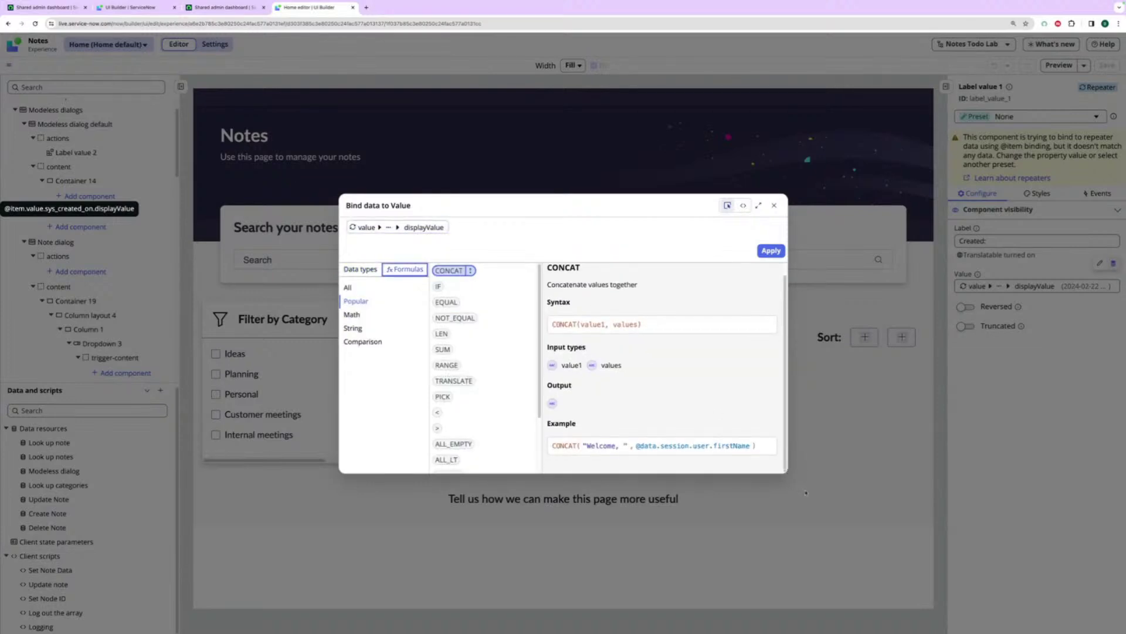
{"action": "left_click", "coordinate": [759, 205]}
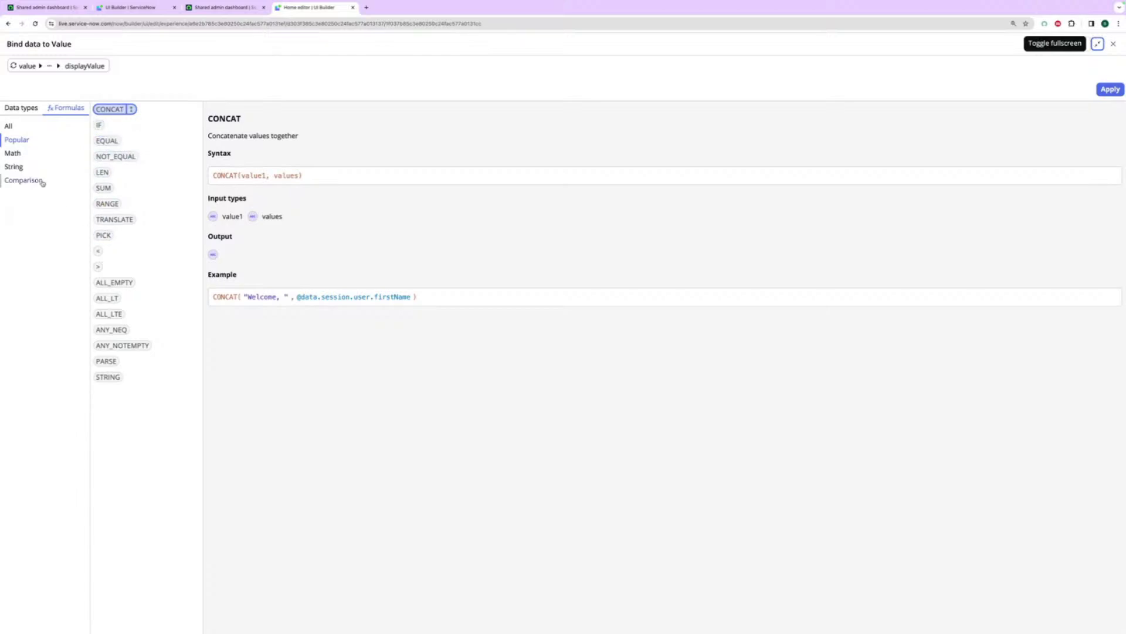
{"action": "left_click", "coordinate": [18, 154]}
{"action": "left_click", "coordinate": [109, 157]}
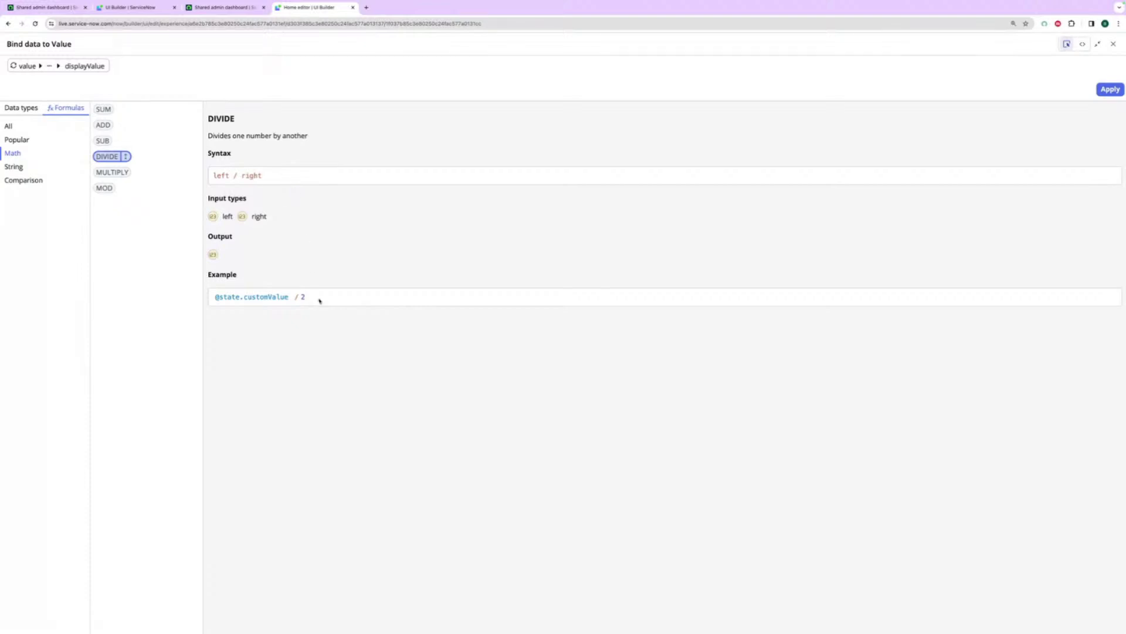
{"action": "left_click", "coordinate": [27, 168]}
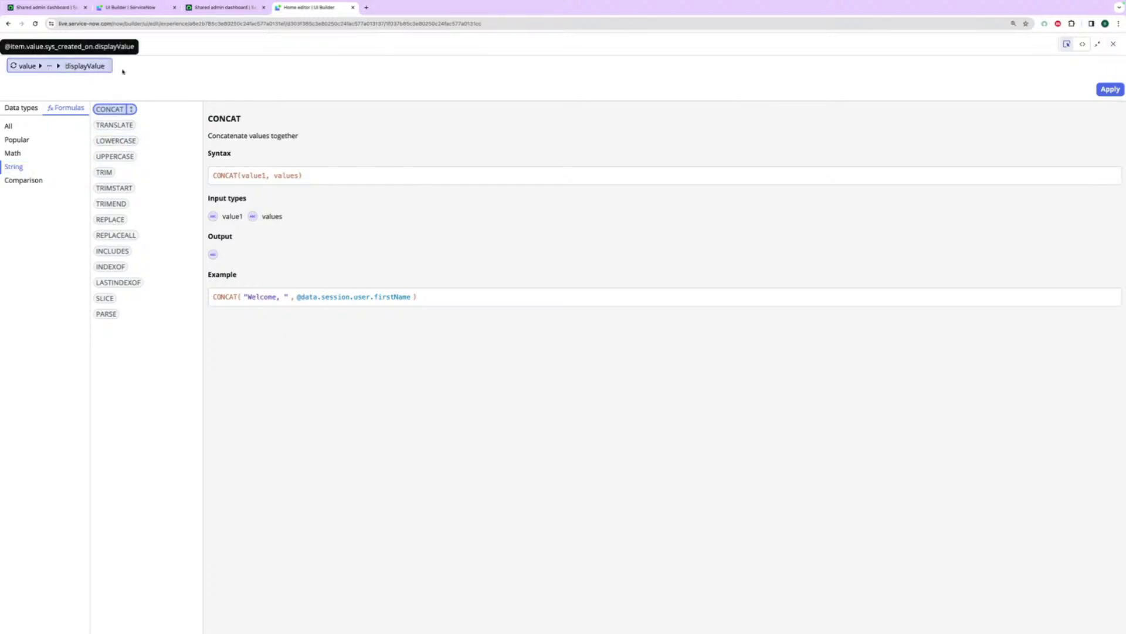
{"action": "left_click", "coordinate": [1098, 44]}
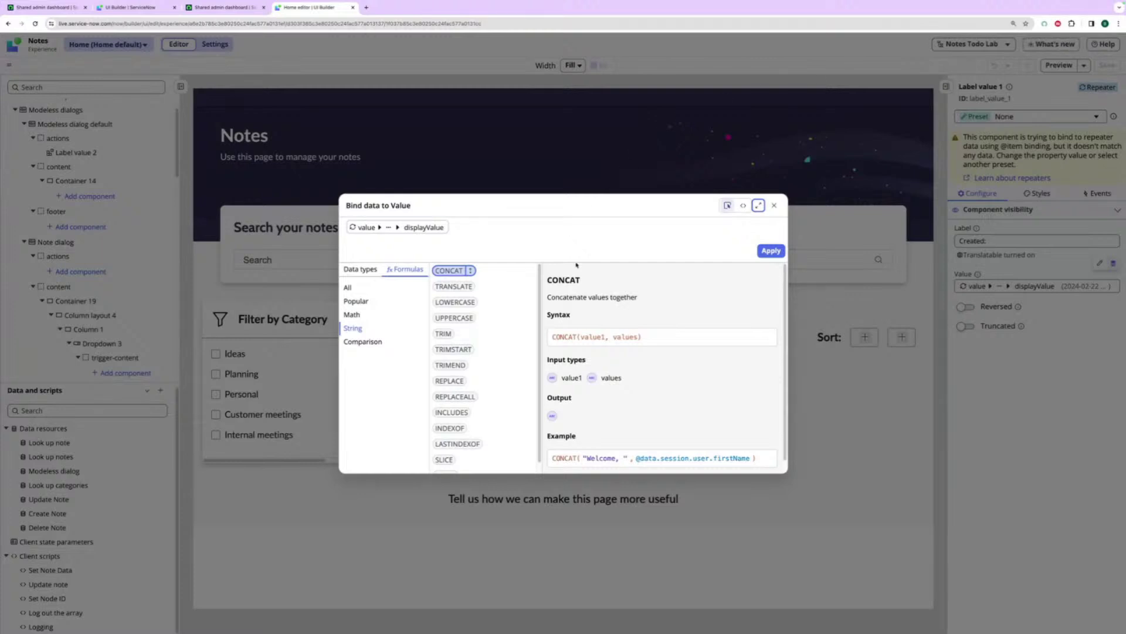
{"action": "left_click", "coordinate": [428, 227]}
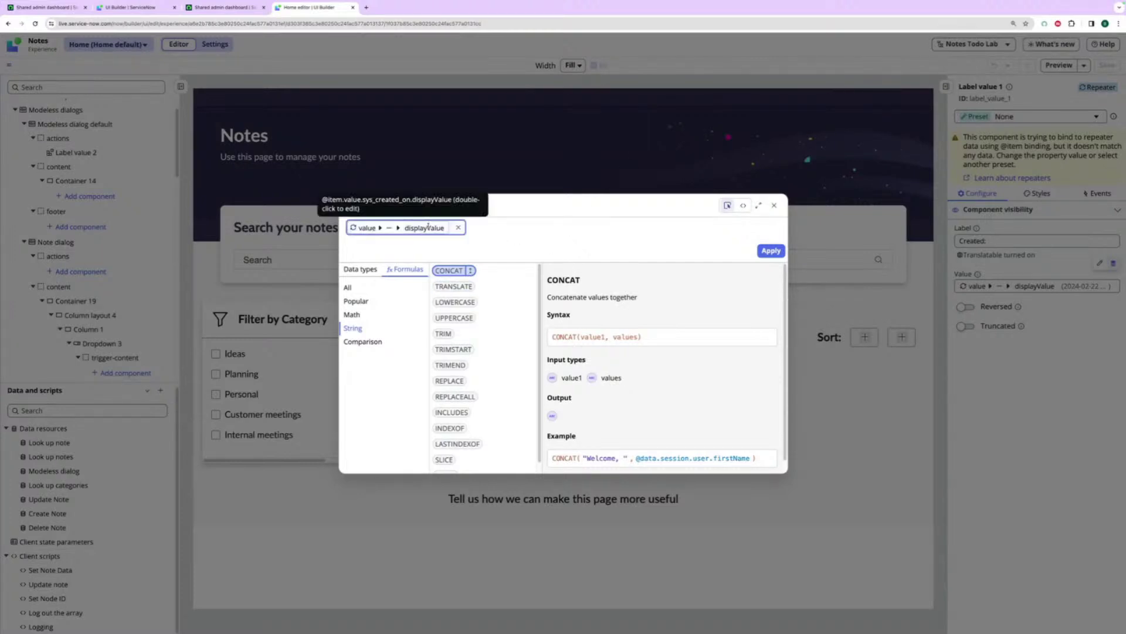
Step: Insert a CONCAT formula with "Welcome: " as its first argument
{"action": "left_click", "coordinate": [470, 272]}
{"action": "left_click", "coordinate": [399, 227]}
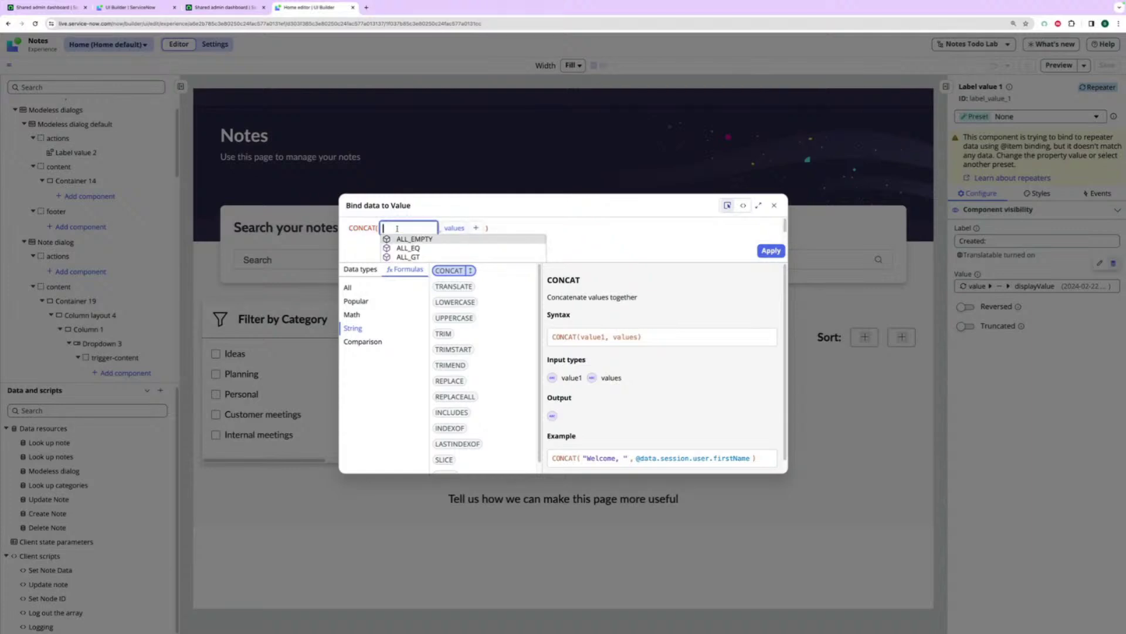
{"action": "left_click", "coordinate": [386, 228]}
{"action": "type", "text": "\"we"}
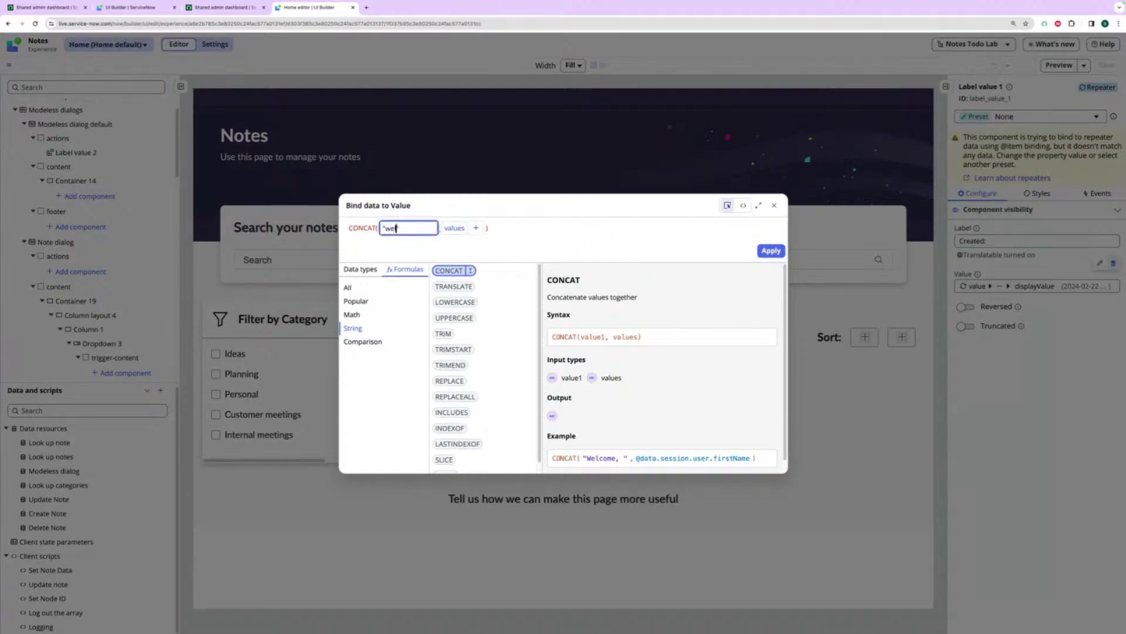
{"action": "key", "text": "BackSpace"}
{"action": "key", "text": "BackSpace"}
{"action": "type", "text": "\"Welcome\""}
{"action": "type", "text": ":"}
{"action": "left_click", "coordinate": [453, 227]}
{"action": "left_click", "coordinate": [426, 229]}
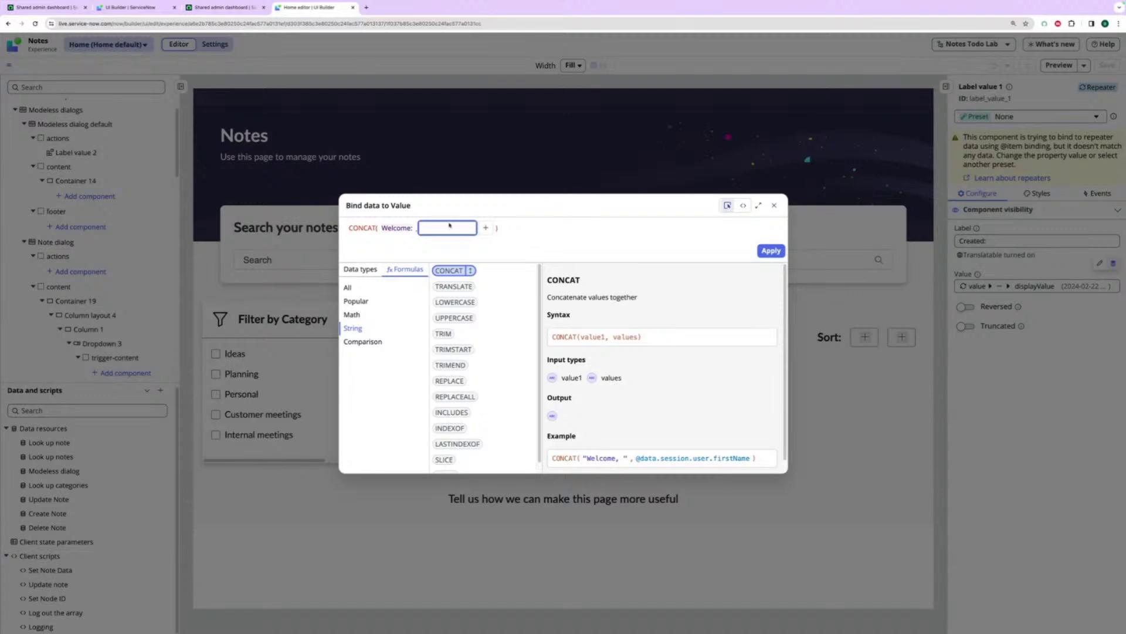
Step: Add the session user's fullName as CONCAT's second argument and apply the binding
{"action": "left_click", "coordinate": [366, 270]}
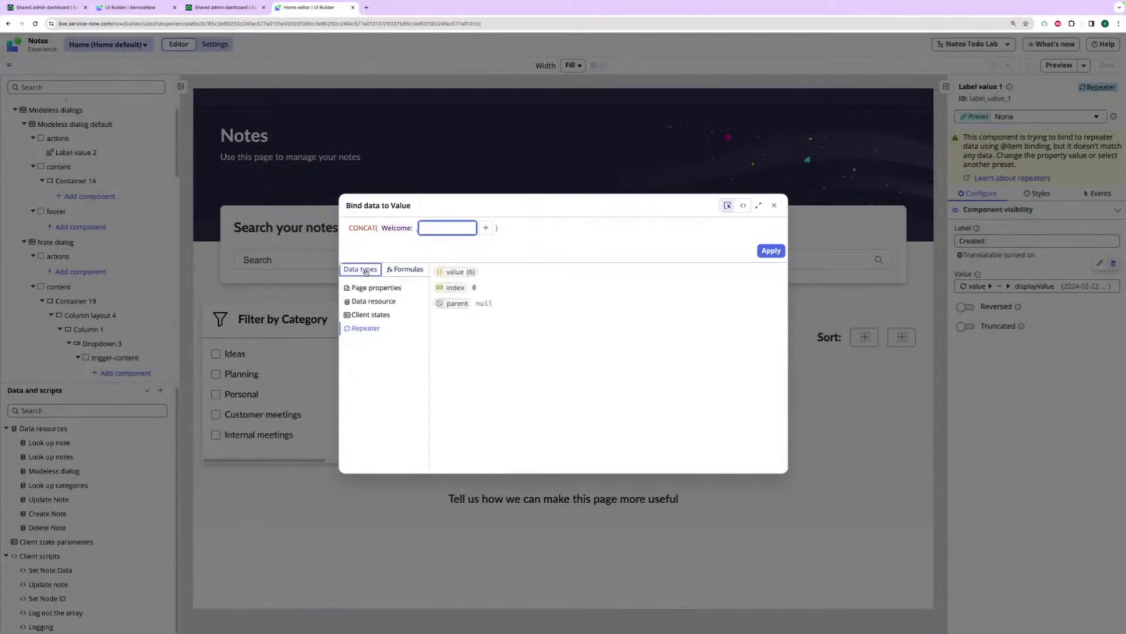
{"action": "left_click", "coordinate": [388, 292]}
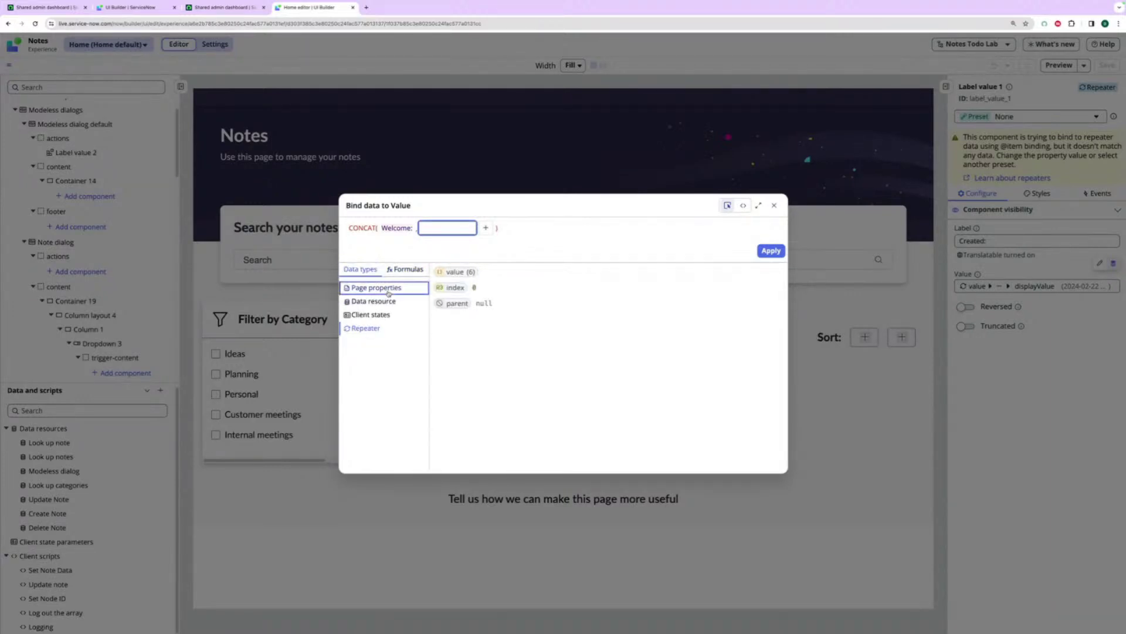
{"action": "left_click", "coordinate": [455, 287]}
{"action": "left_click", "coordinate": [531, 288]}
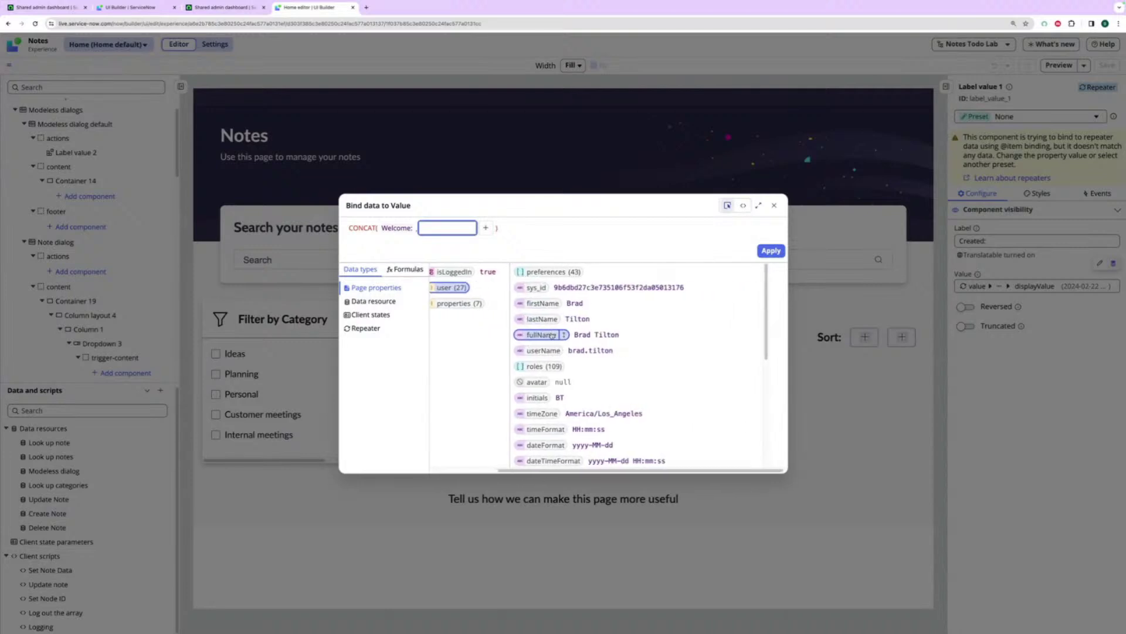
{"action": "left_click", "coordinate": [562, 335]}
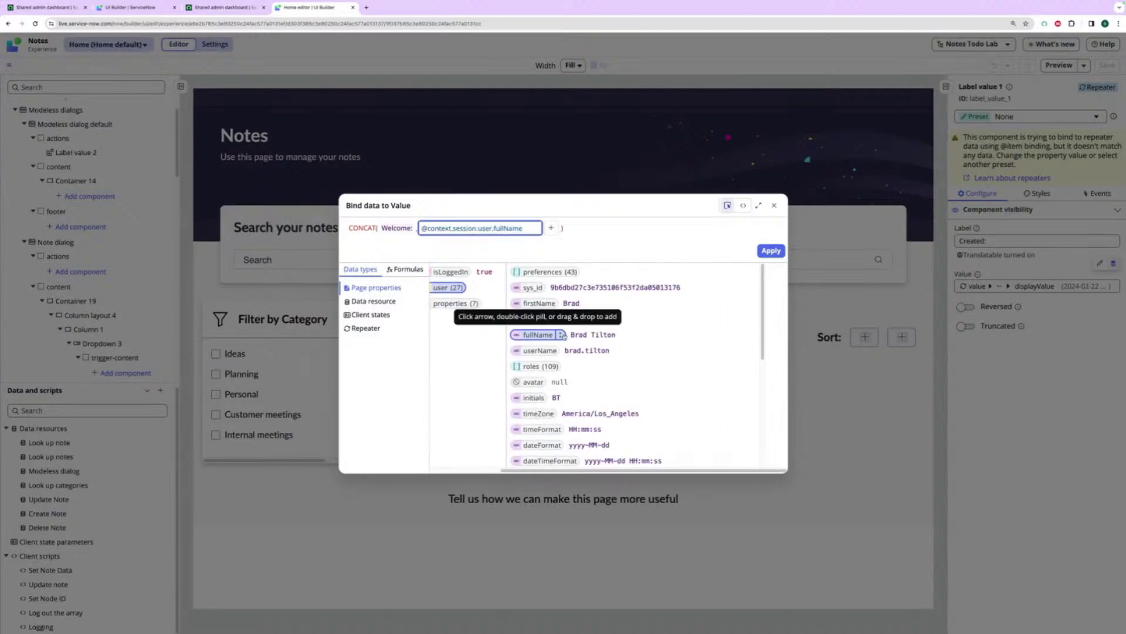
{"action": "left_click", "coordinate": [772, 251]}
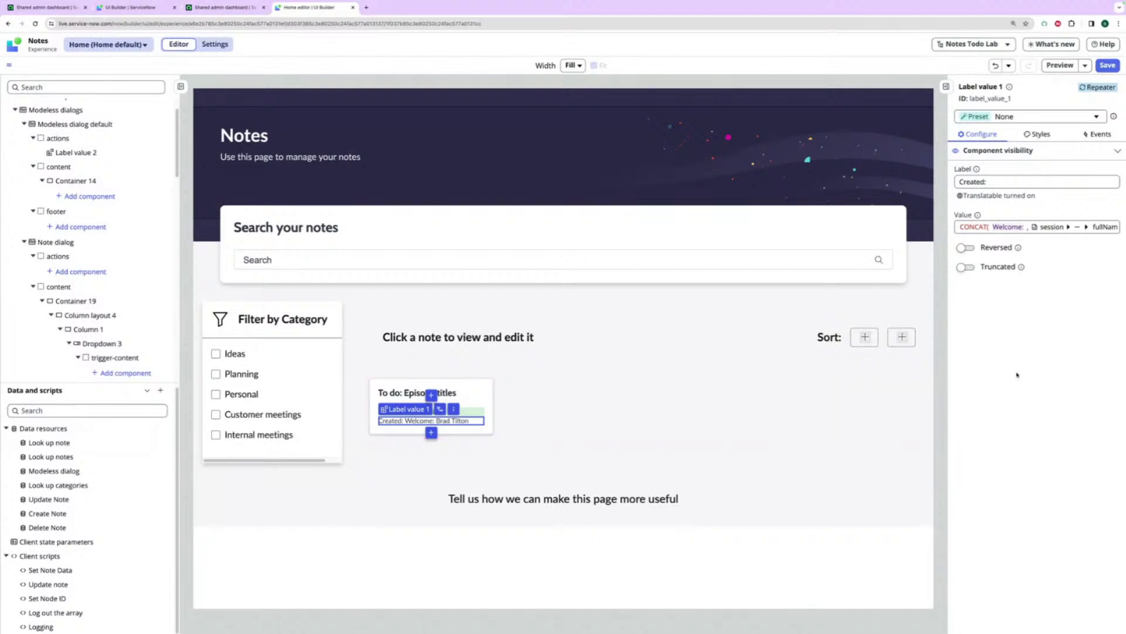
{"action": "scroll", "coordinate": [117, 328], "scroll_direction": "up", "scroll_amount": 2}
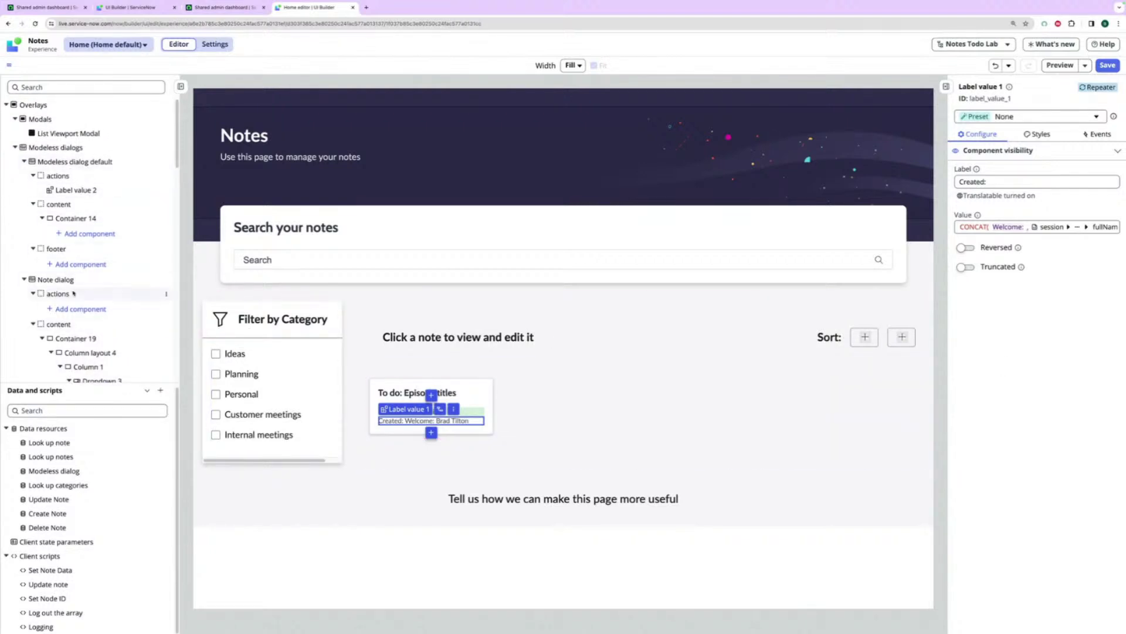
Step: Select the Note dialog and preview the page at its URL path without saving
{"action": "left_click", "coordinate": [56, 280]}
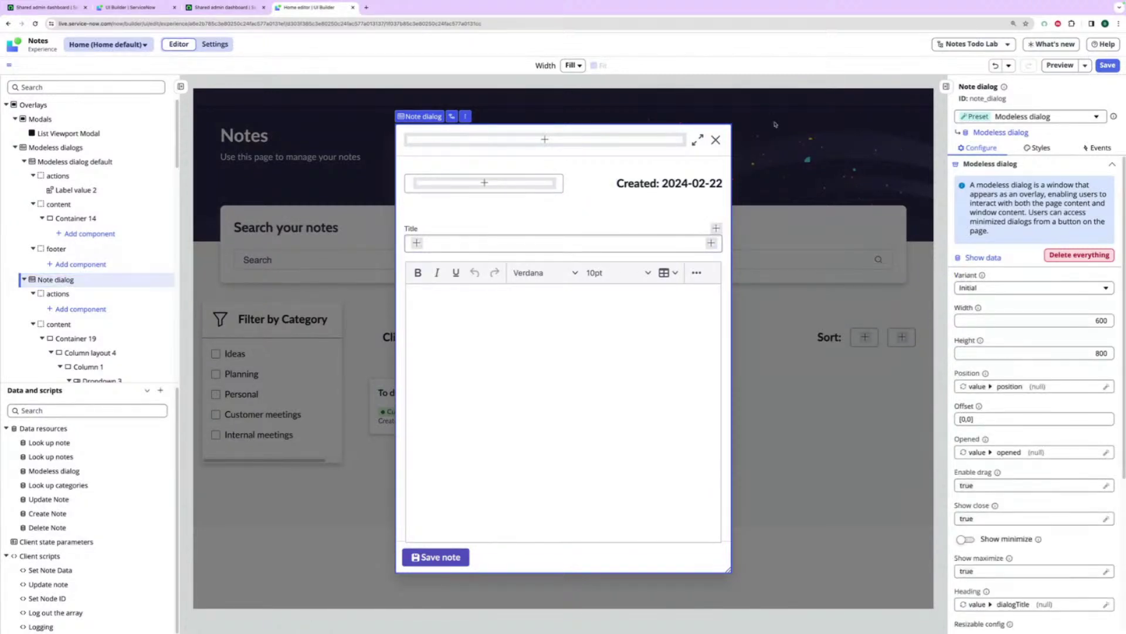
{"action": "left_click", "coordinate": [1086, 66]}
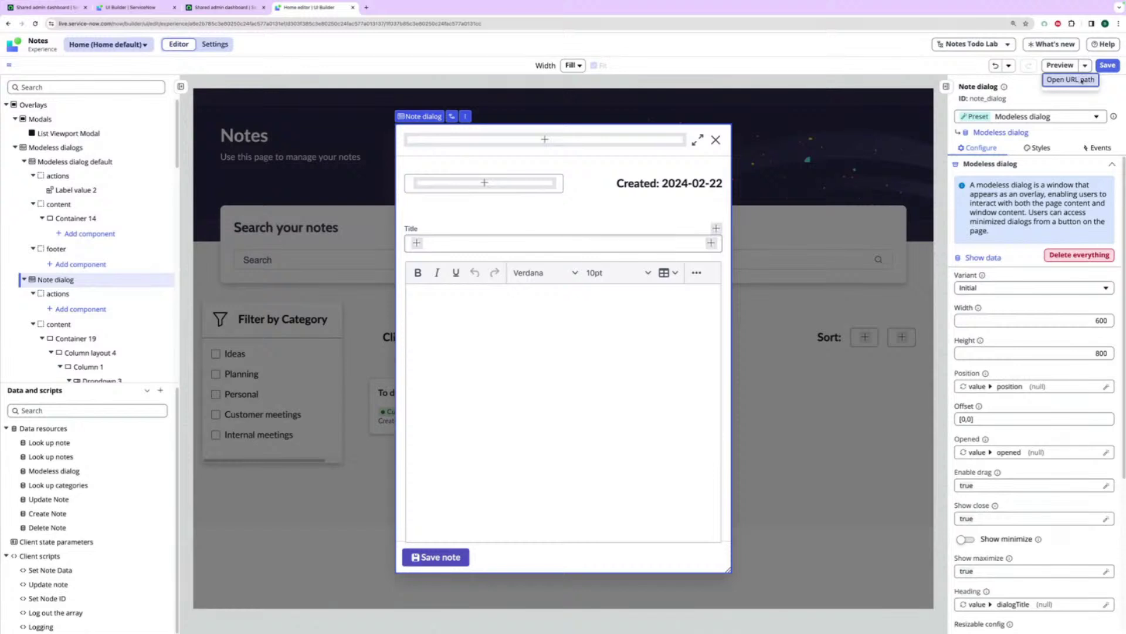
{"action": "left_click", "coordinate": [1082, 81]}
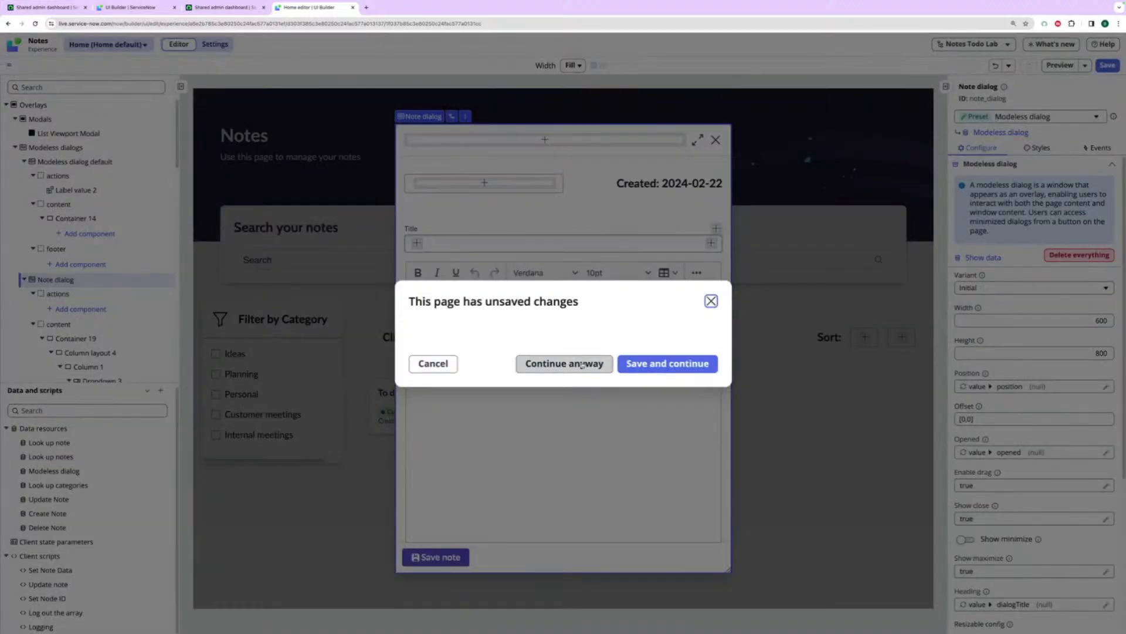
{"action": "left_click", "coordinate": [562, 367]}
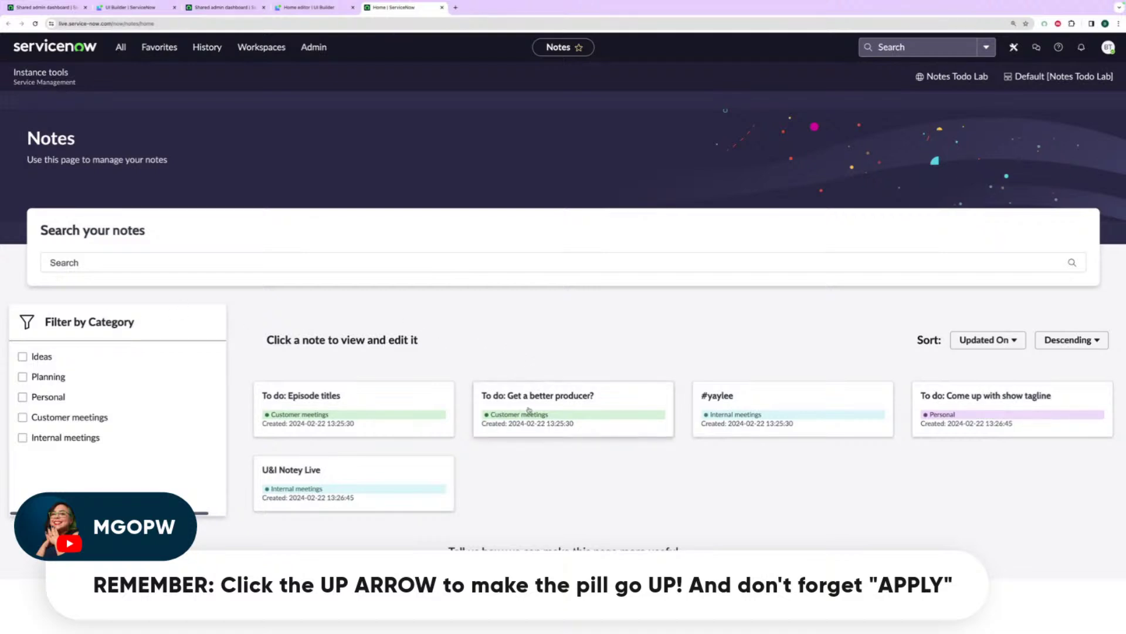
Step: Open the 'To do: Get a better producer?' note and try resizing and maximizing its dialog
{"action": "left_click", "coordinate": [614, 402]}
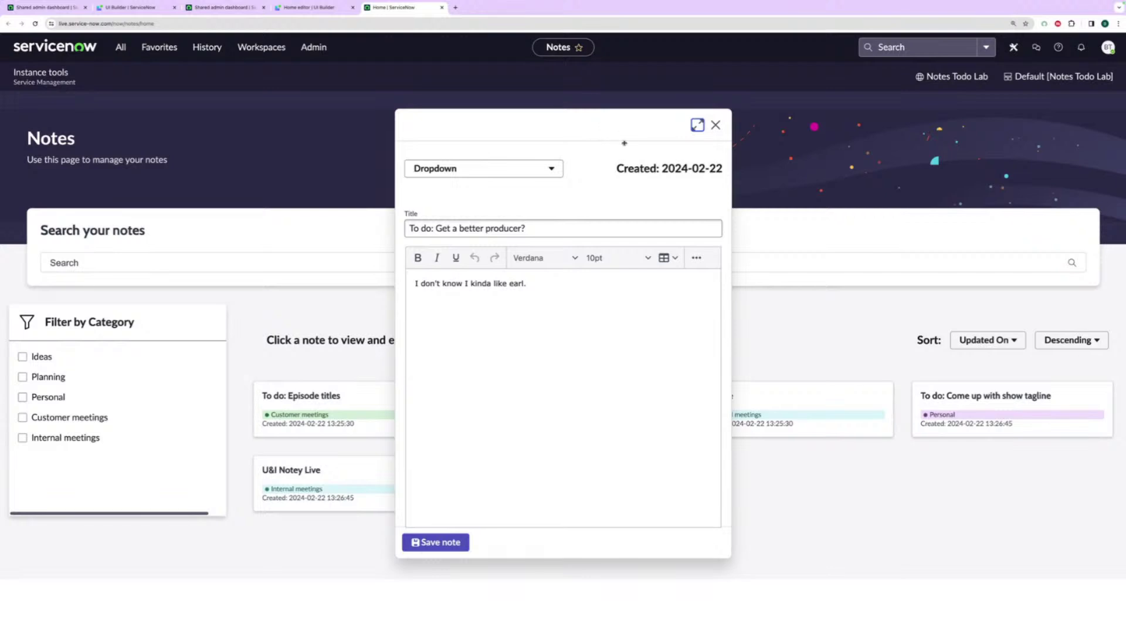
{"action": "left_click_drag", "start_coordinate": [729, 561], "coordinate": [759, 520]}
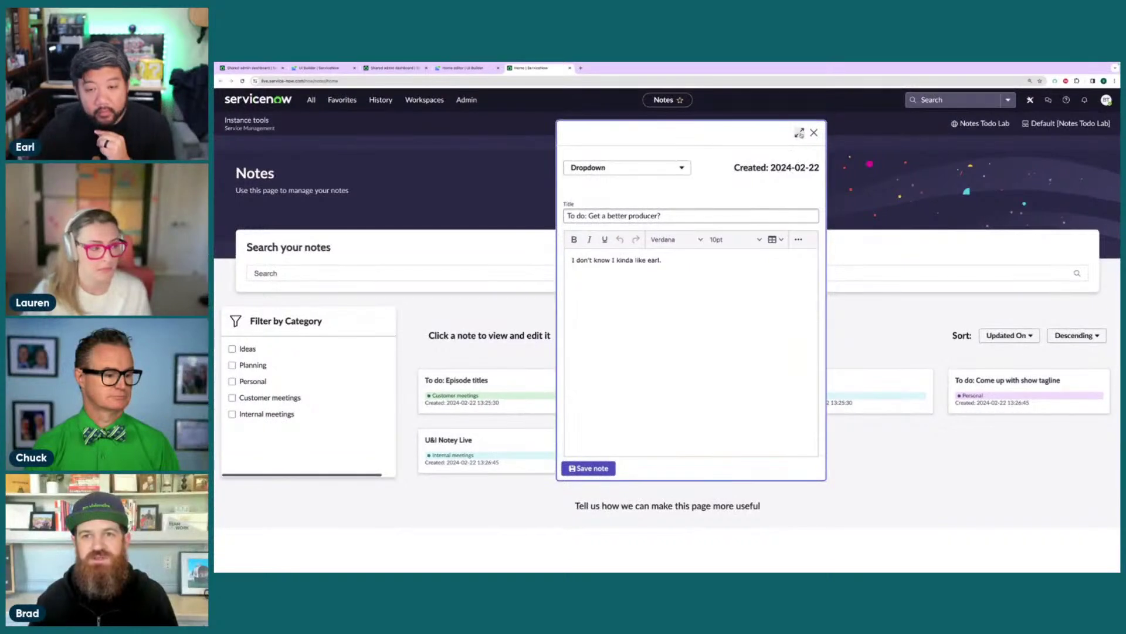
{"action": "left_click", "coordinate": [726, 88]}
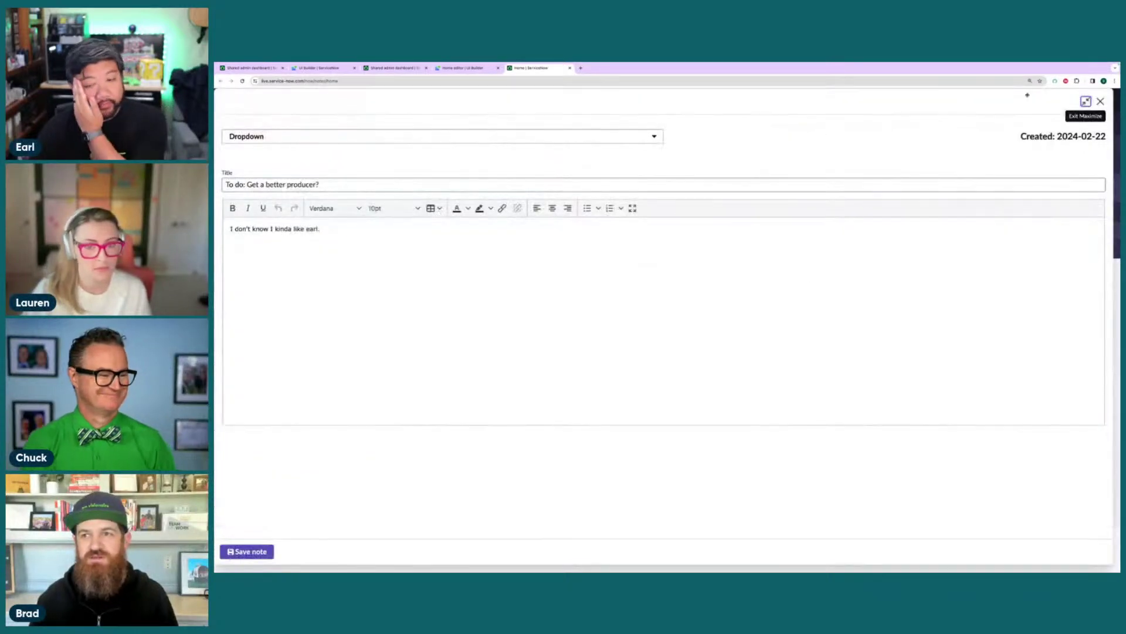
{"action": "left_click", "coordinate": [1086, 101]}
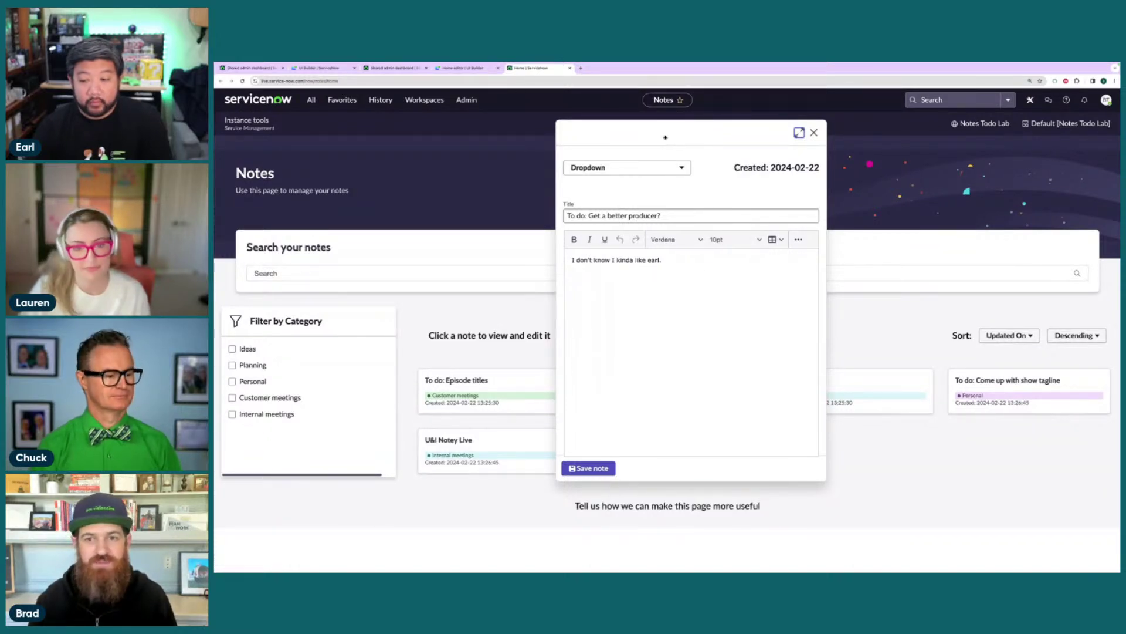
Step: Move the note dialog aside, close it, and return to the UI Builder editor tab
{"action": "left_click_drag", "start_coordinate": [665, 138], "coordinate": [757, 159]}
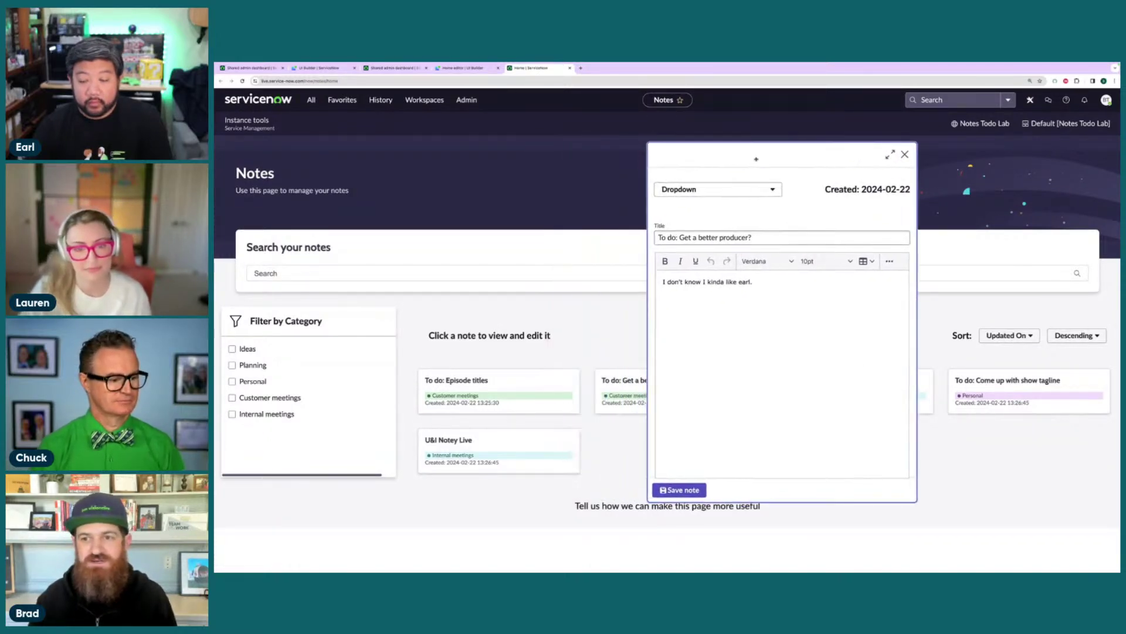
{"action": "left_click", "coordinate": [905, 156]}
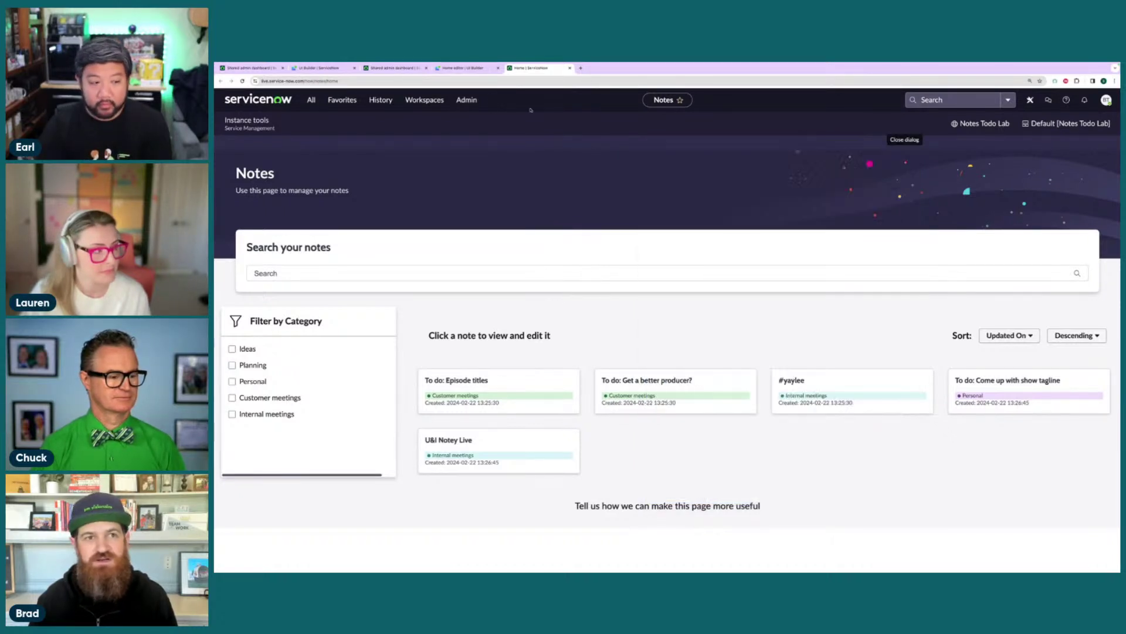
{"action": "left_click", "coordinate": [456, 69]}
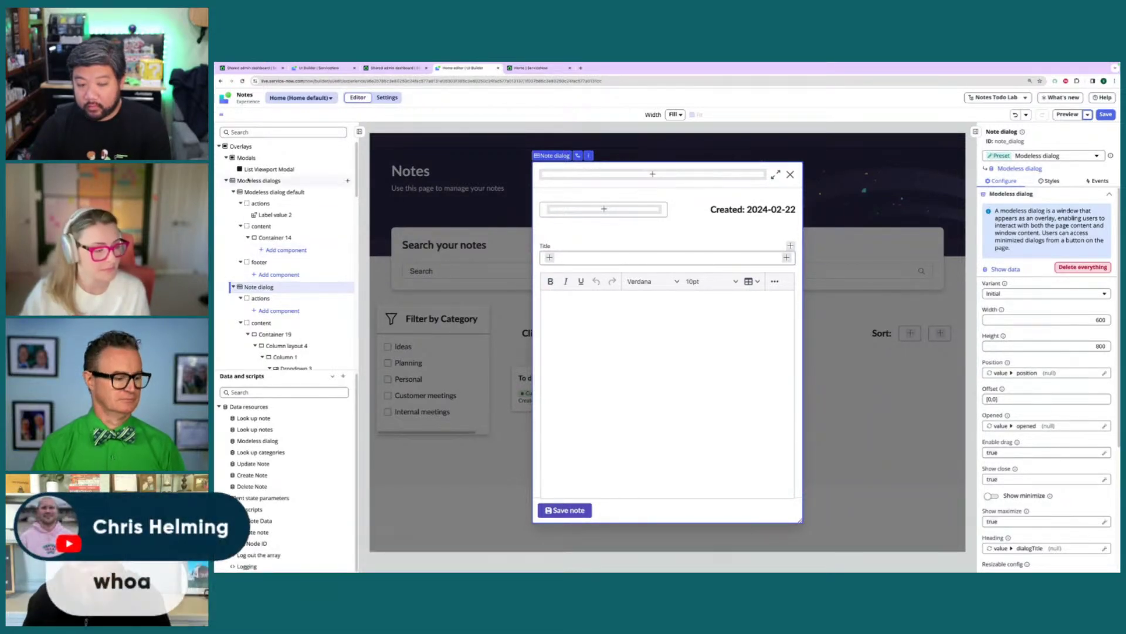
Step: Add another modeless dialog under Overlays and review its 380-by-600 configuration properties
{"action": "left_click", "coordinate": [219, 147]}
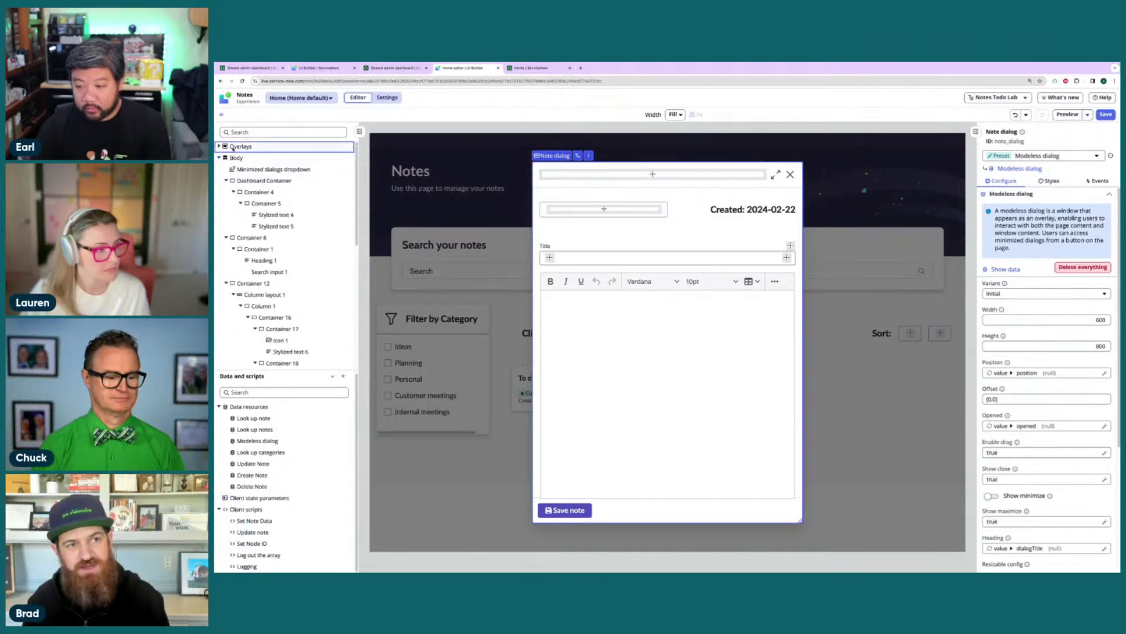
{"action": "left_click", "coordinate": [220, 146]}
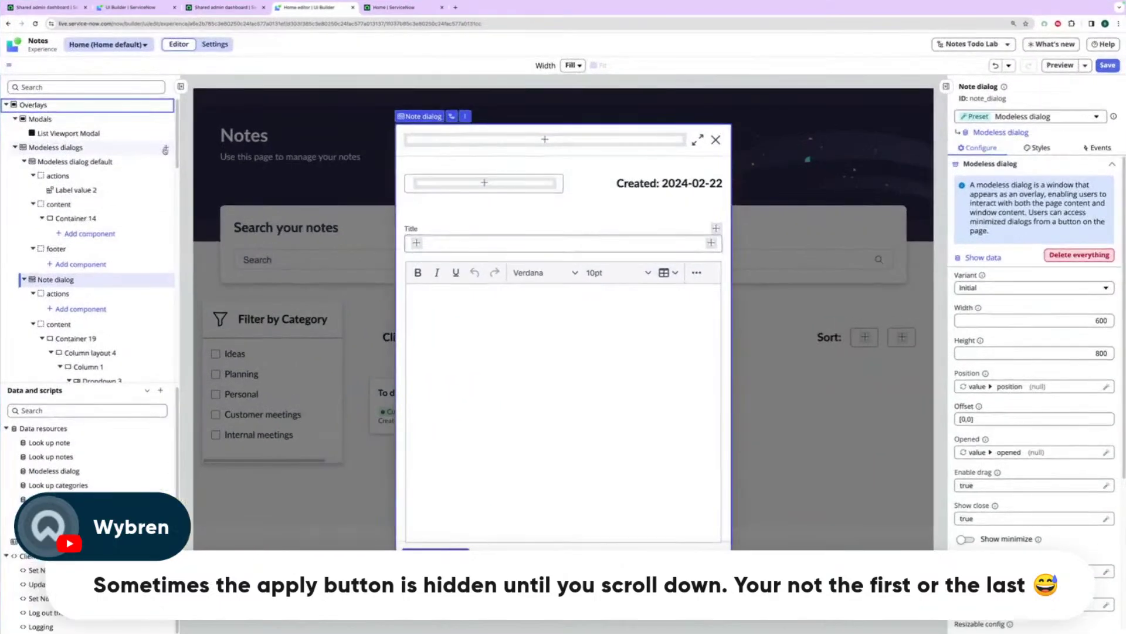
{"action": "left_click", "coordinate": [347, 183]}
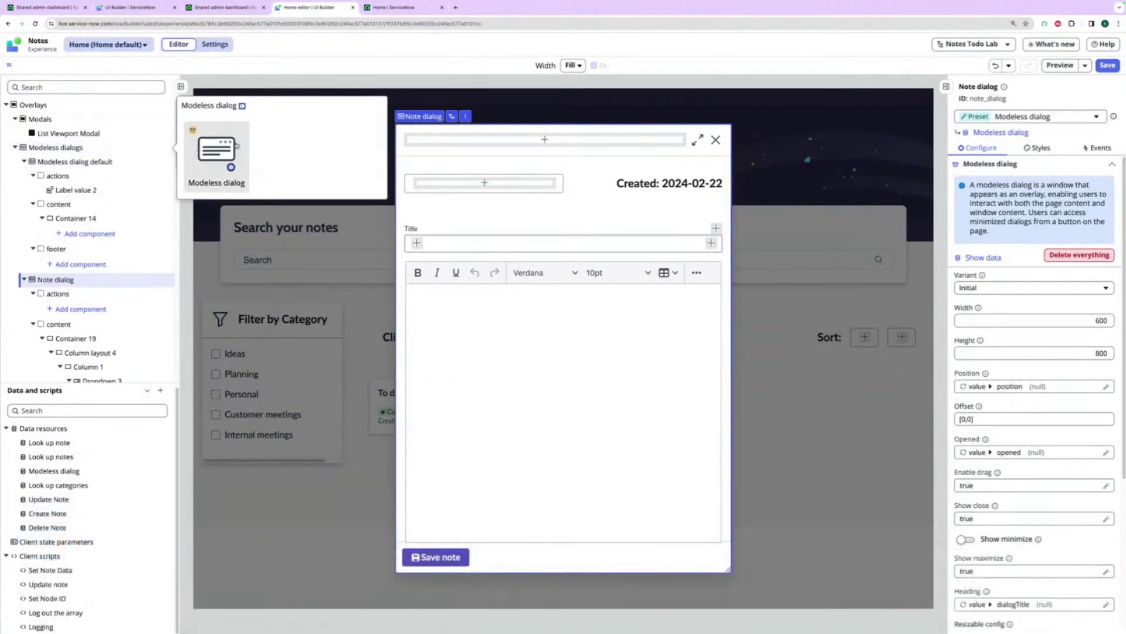
{"action": "left_click", "coordinate": [229, 152]}
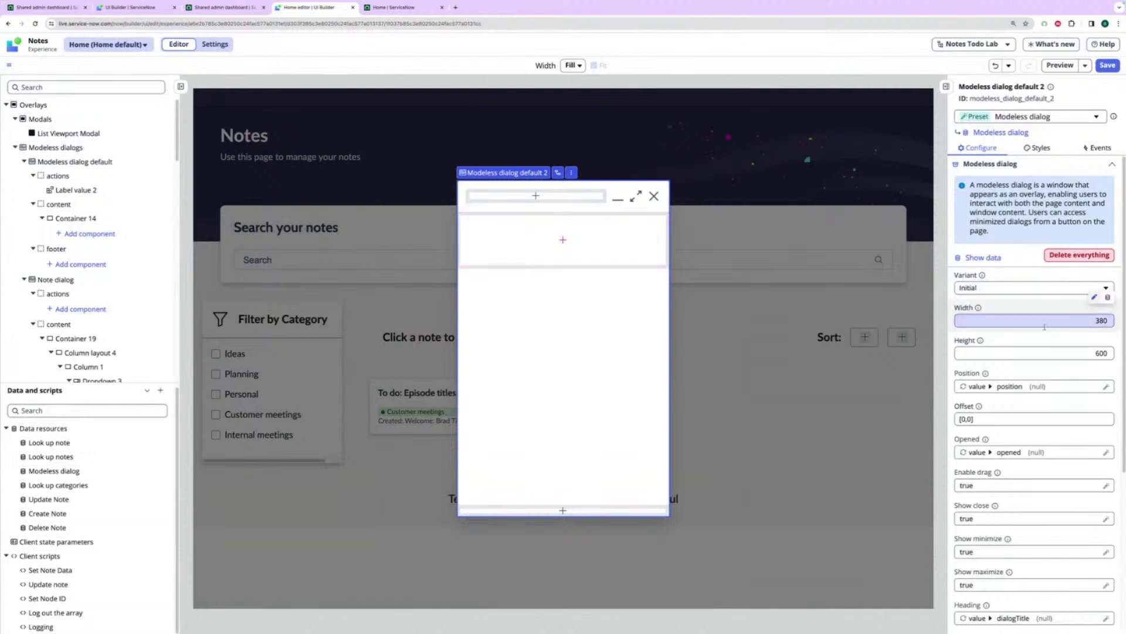
{"action": "scroll", "coordinate": [1024, 322], "scroll_direction": "down", "scroll_amount": 2}
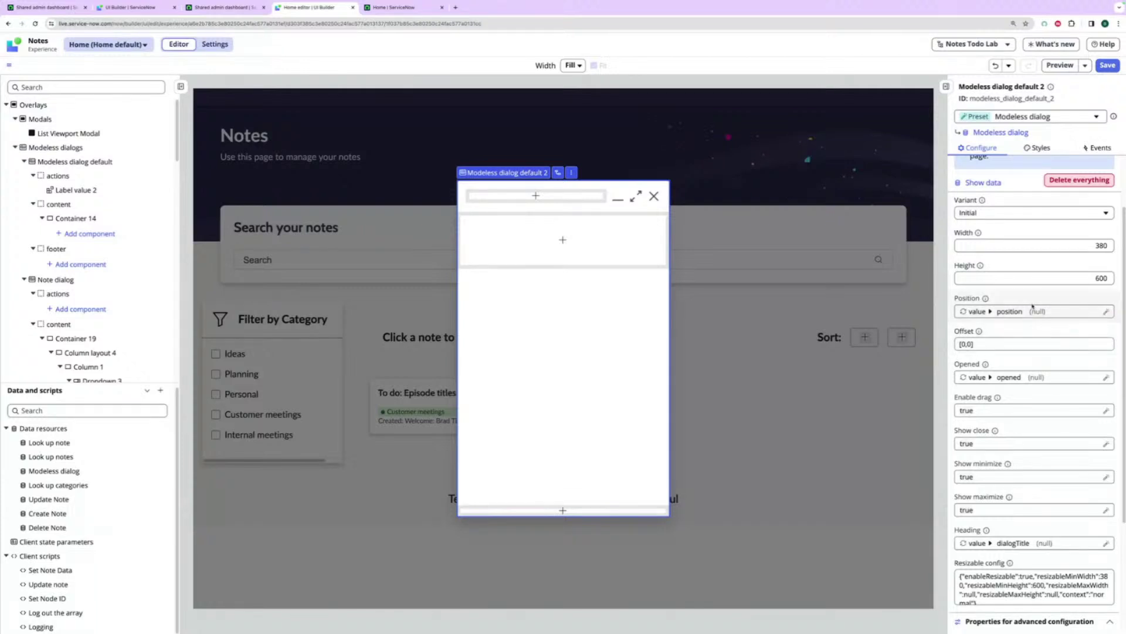
{"action": "scroll", "coordinate": [1014, 285], "scroll_direction": "down", "scroll_amount": 2}
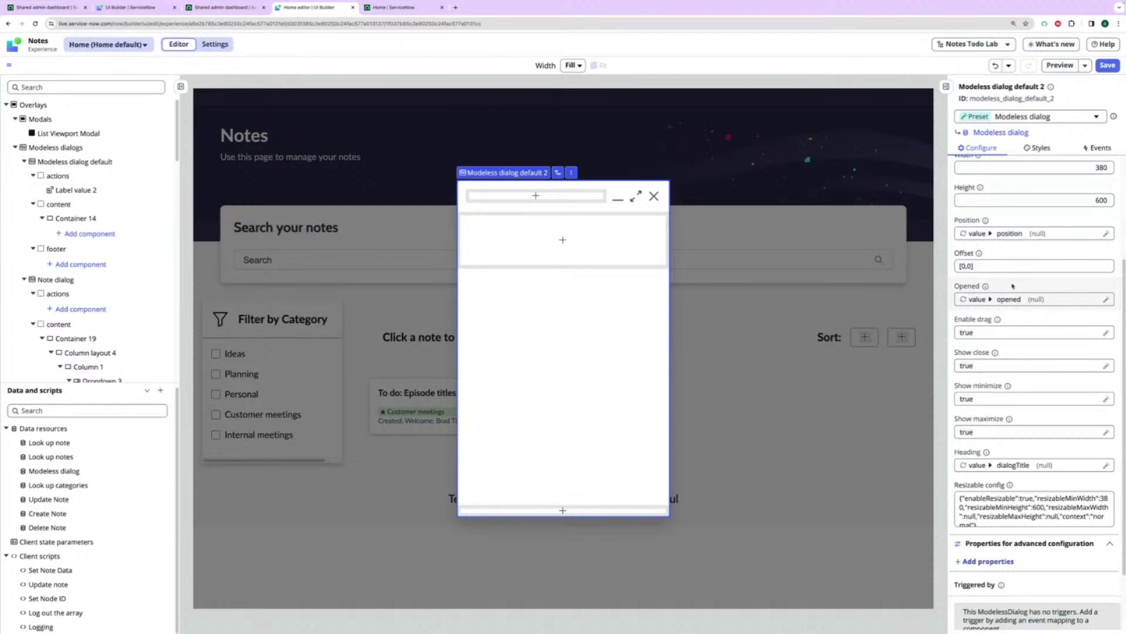
{"action": "scroll", "coordinate": [1013, 286], "scroll_direction": "up", "scroll_amount": 3}
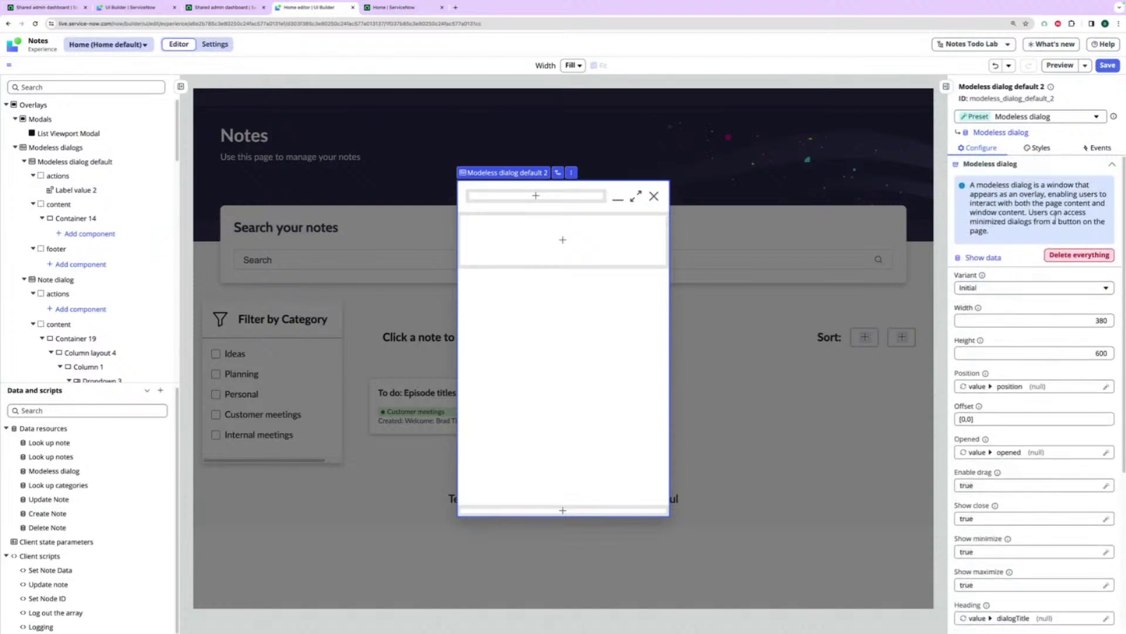
Step: Review Modeless dialog default 2's Close and Minimize event handlers, then collapse Modeless dialogs
{"action": "left_click", "coordinate": [1095, 148]}
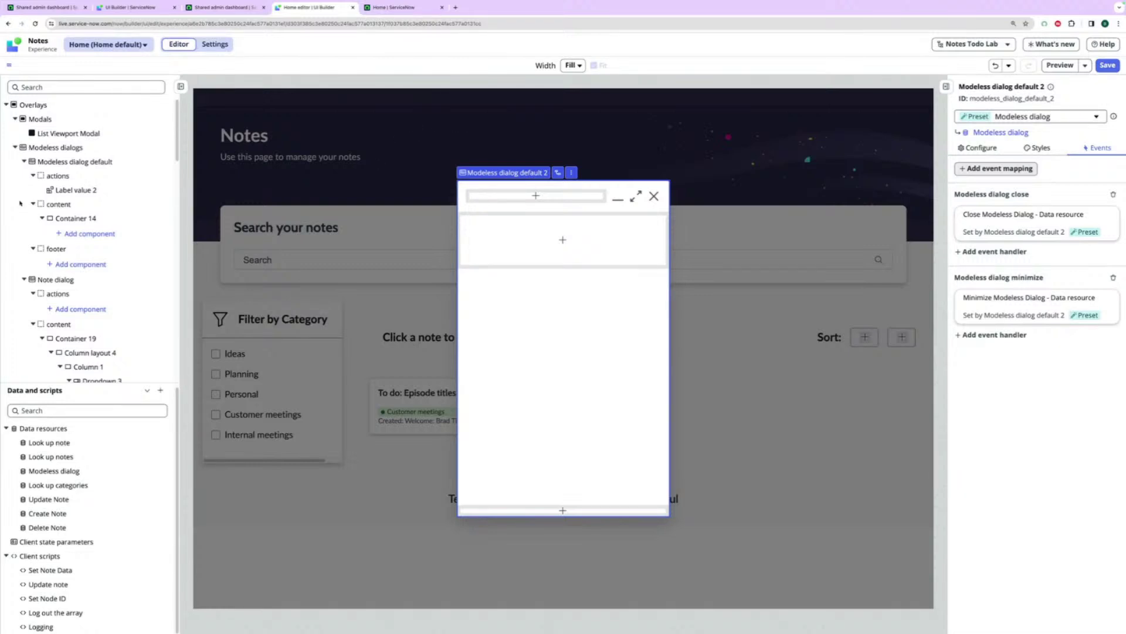
{"action": "left_click", "coordinate": [15, 147]}
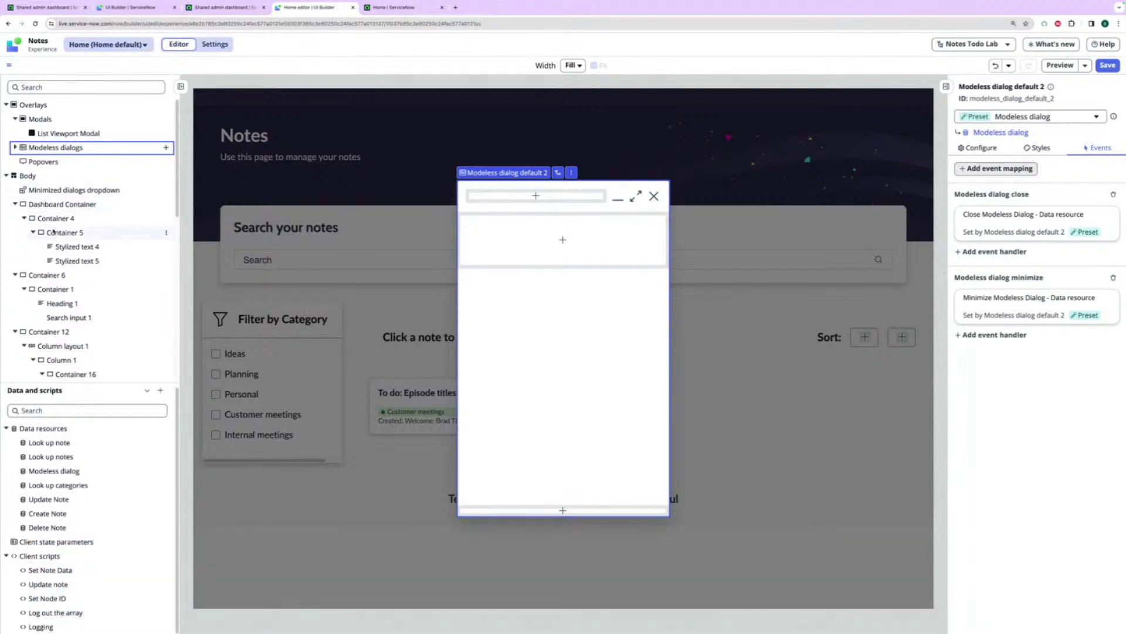
Step: Select Container 4 to review its flexbox, 100% width, 15 rem, Brand secondary styles
{"action": "left_click", "coordinate": [55, 219]}
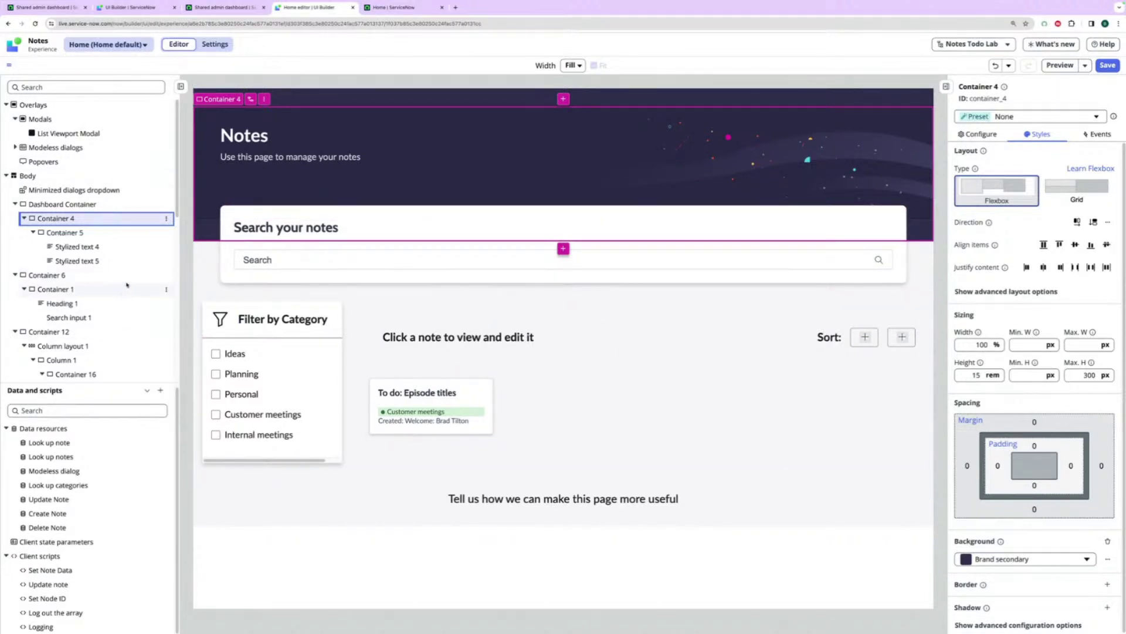
Step: Select Stylized text 5, the 'Use this page to manage your notes' subtitle, to view its properties
{"action": "scroll", "coordinate": [119, 266], "scroll_direction": "down", "scroll_amount": 8}
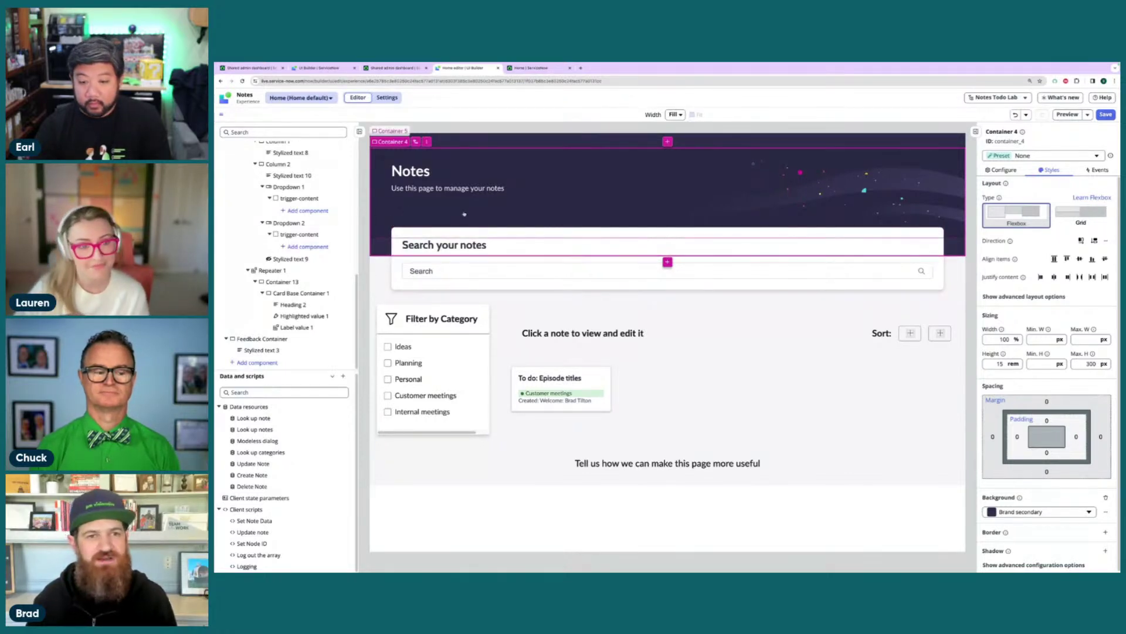
{"action": "left_click", "coordinate": [510, 191]}
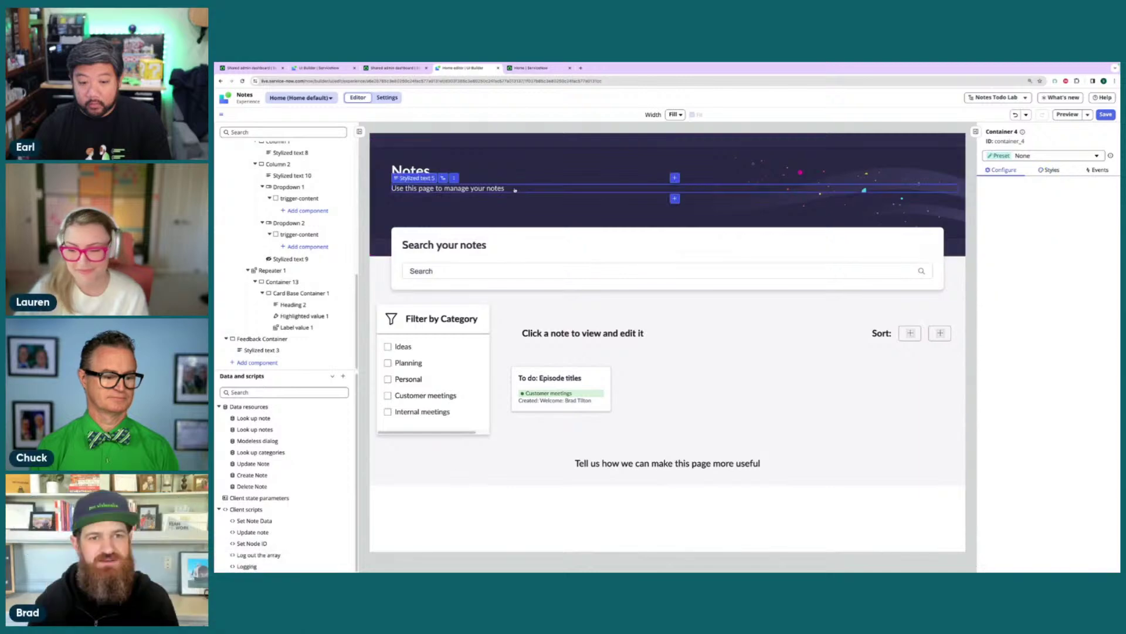
{"action": "scroll", "coordinate": [314, 251], "scroll_direction": "up", "scroll_amount": 5}
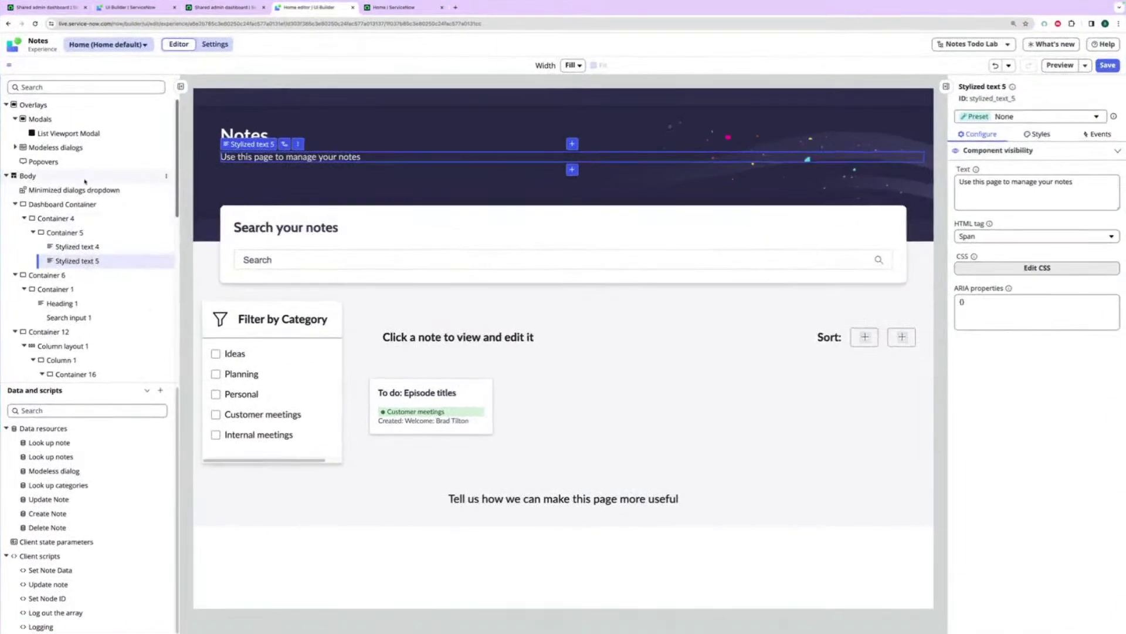
{"action": "scroll", "coordinate": [85, 182], "scroll_direction": "down", "scroll_amount": 3}
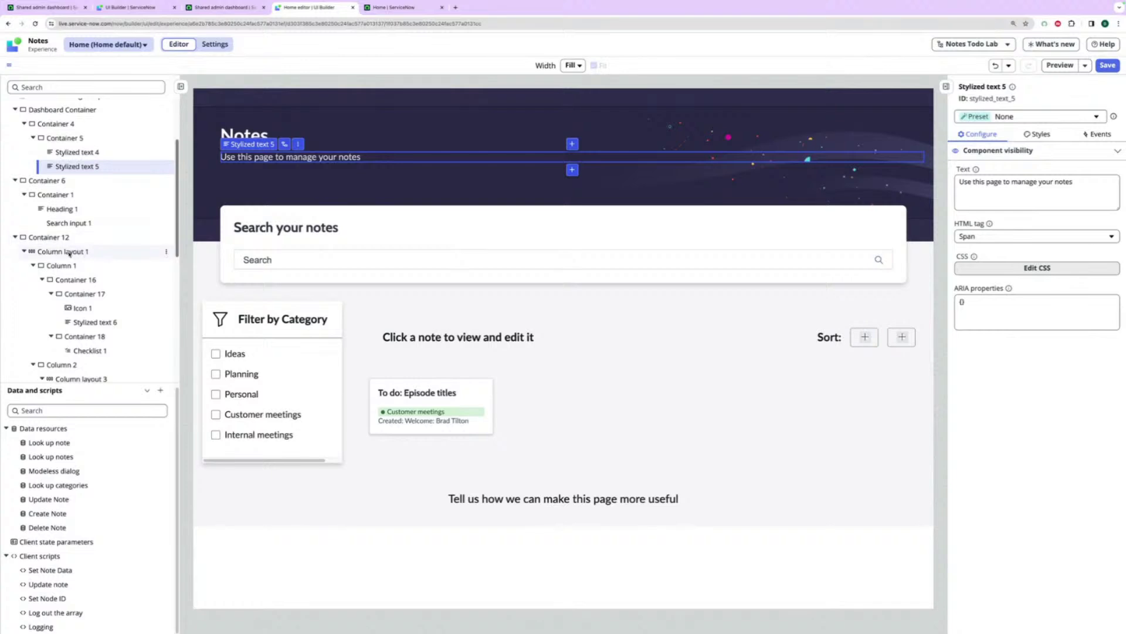
Step: Review Column layout 1's layout settings: columns at 20% and 80% with a 3XL gap
{"action": "left_click", "coordinate": [83, 251]}
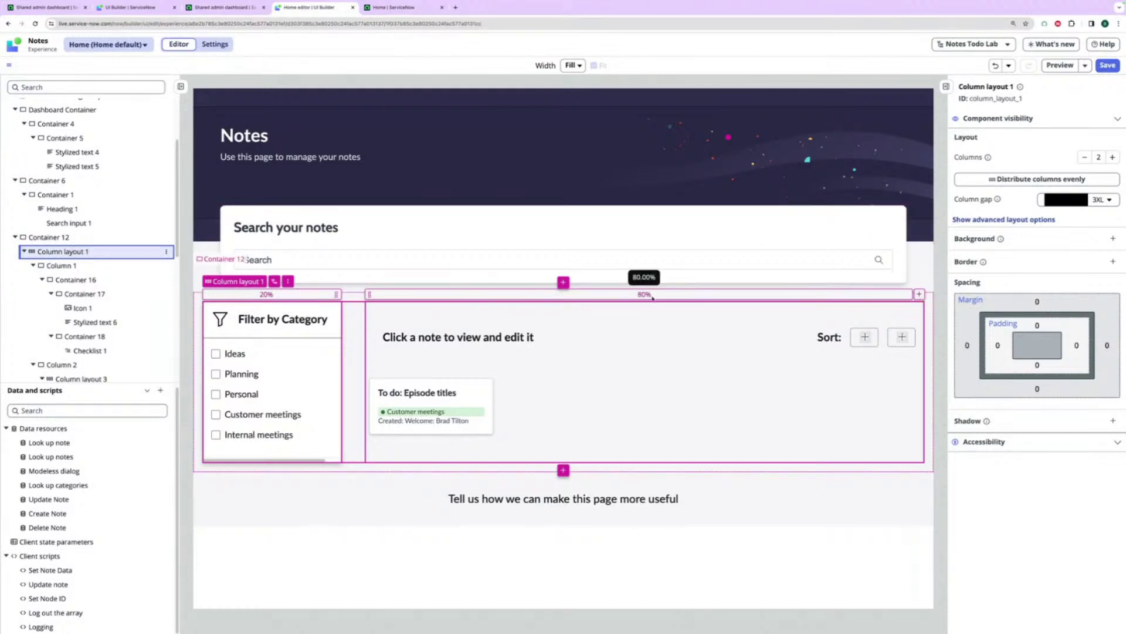
{"action": "left_click", "coordinate": [165, 252]}
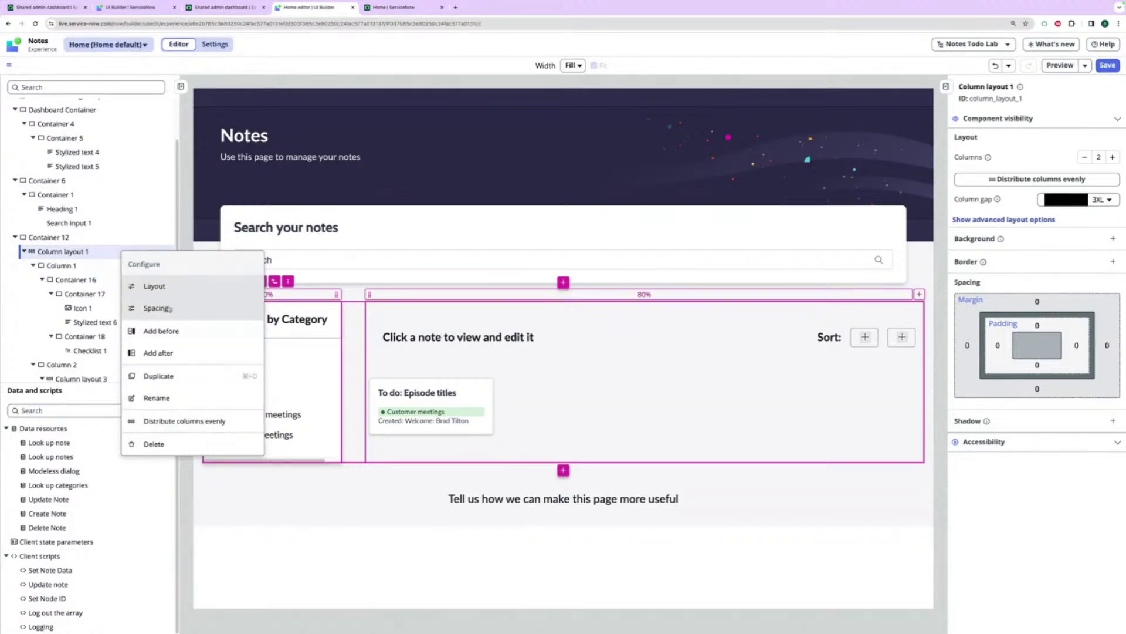
{"action": "left_click", "coordinate": [154, 287]}
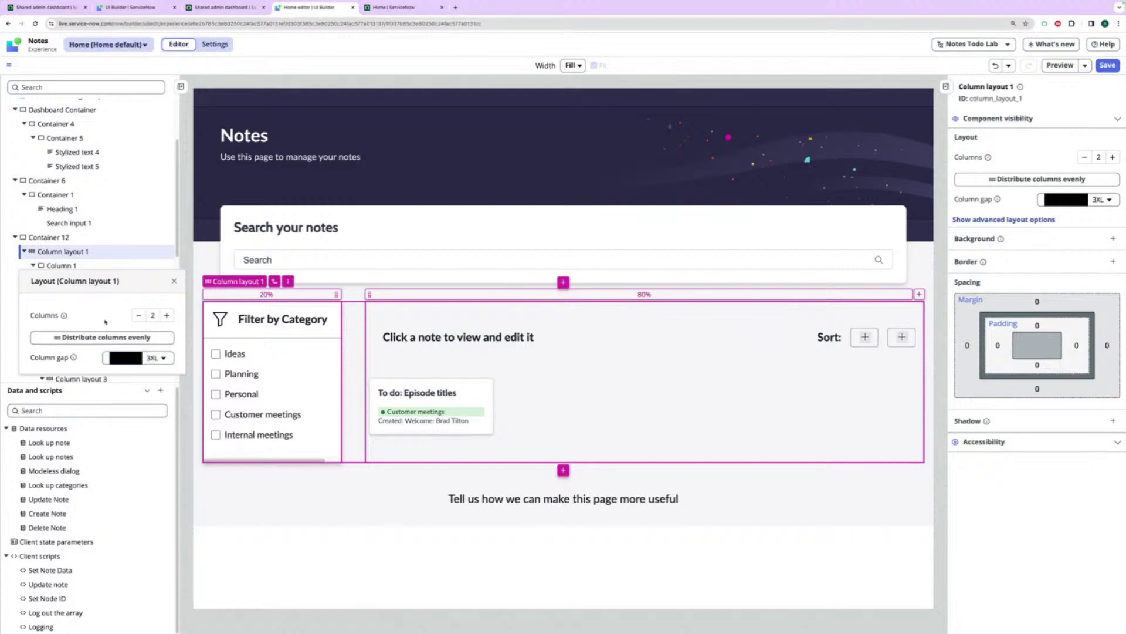
{"action": "left_click", "coordinate": [174, 281]}
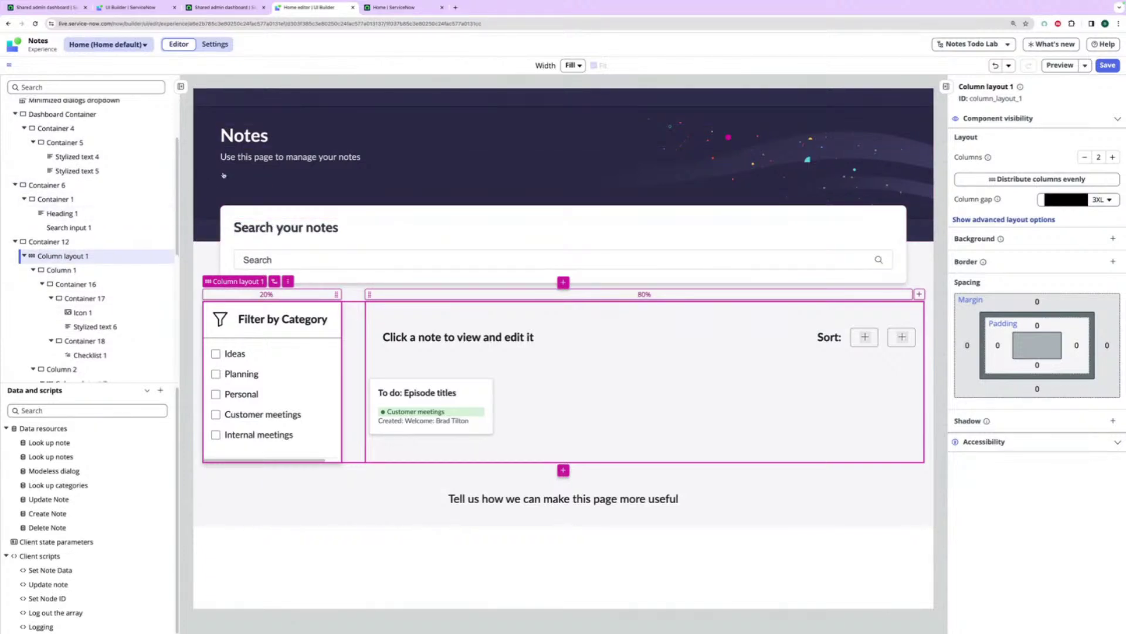
Step: Add an Icon component to the header right after the subtitle text
{"action": "left_click", "coordinate": [262, 159]}
{"action": "right_click", "coordinate": [97, 172]}
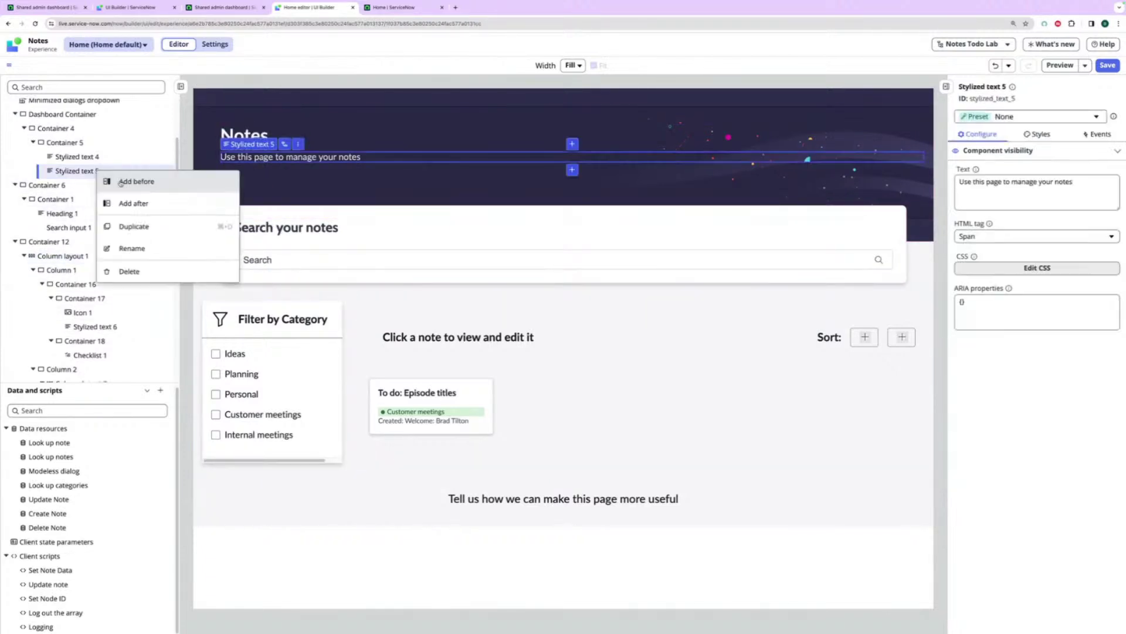
{"action": "left_click", "coordinate": [124, 226]}
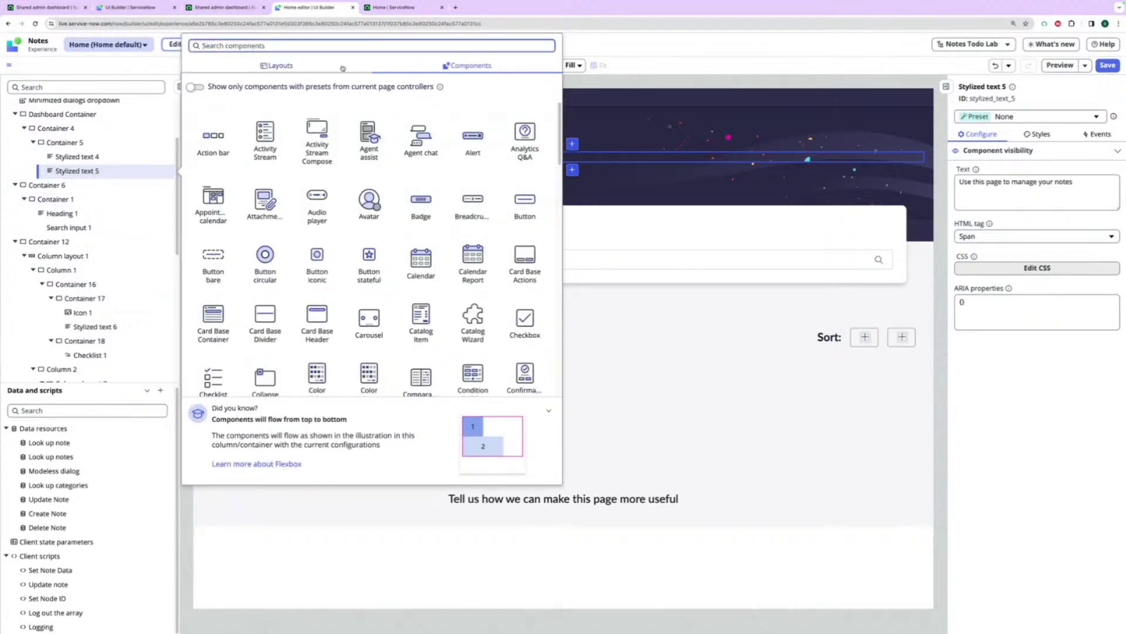
{"action": "type", "text": "icon"}
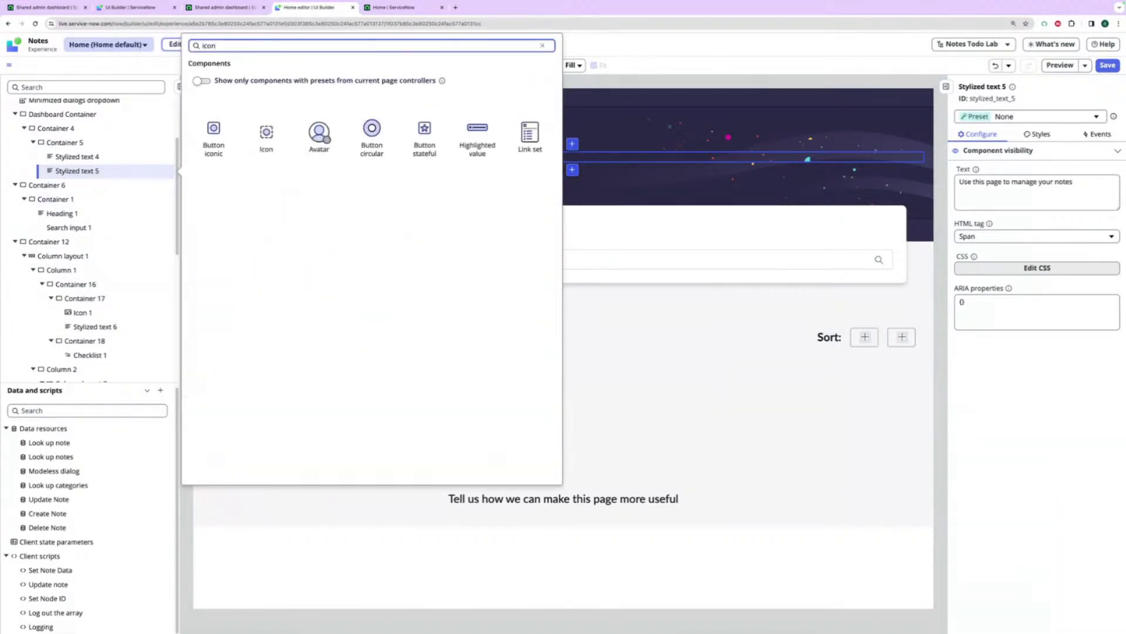
{"action": "left_click", "coordinate": [266, 132]}
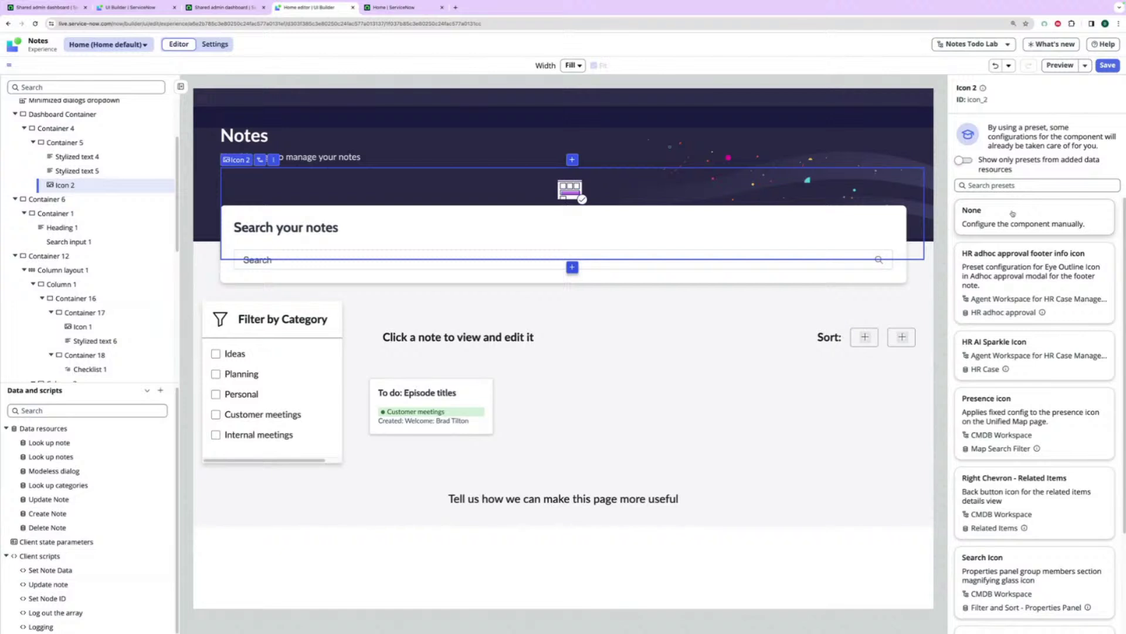
Step: Show only presets from added data resources and choose the None preset for Icon 2
{"action": "scroll", "coordinate": [1027, 258], "scroll_direction": "down", "scroll_amount": 3}
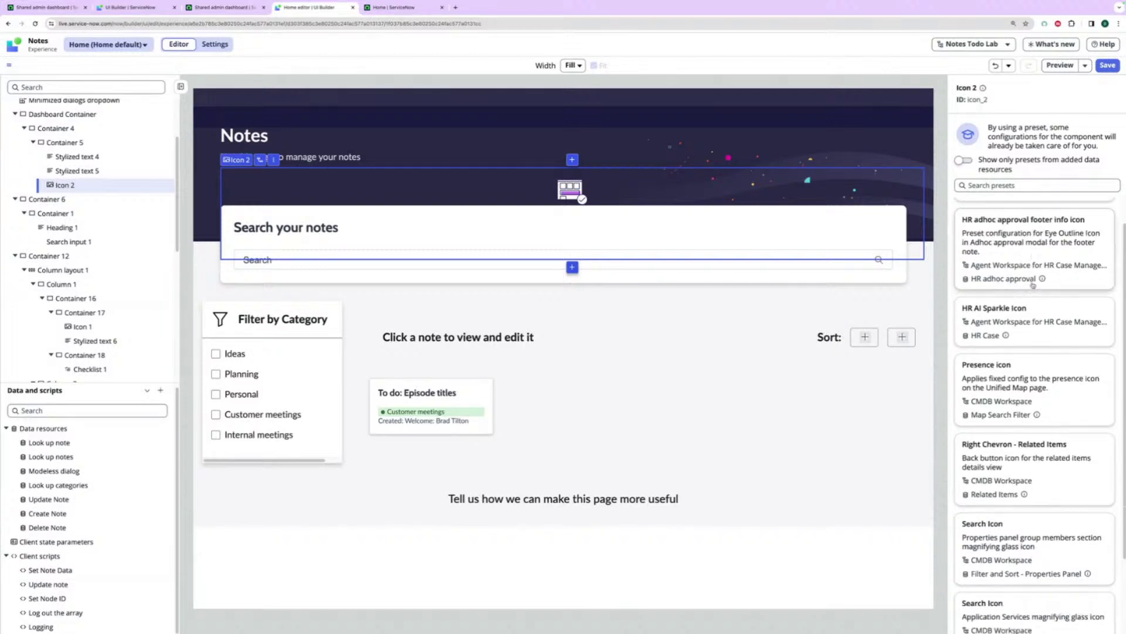
{"action": "scroll", "coordinate": [1034, 285], "scroll_direction": "up", "scroll_amount": 3}
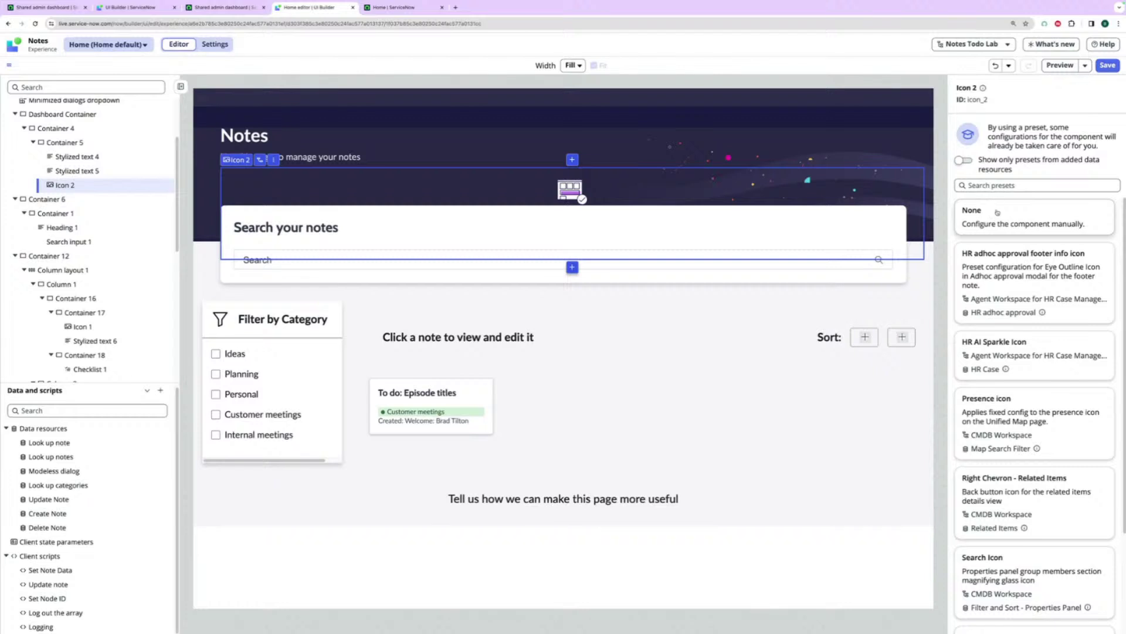
{"action": "scroll", "coordinate": [997, 212], "scroll_direction": "down", "scroll_amount": 3}
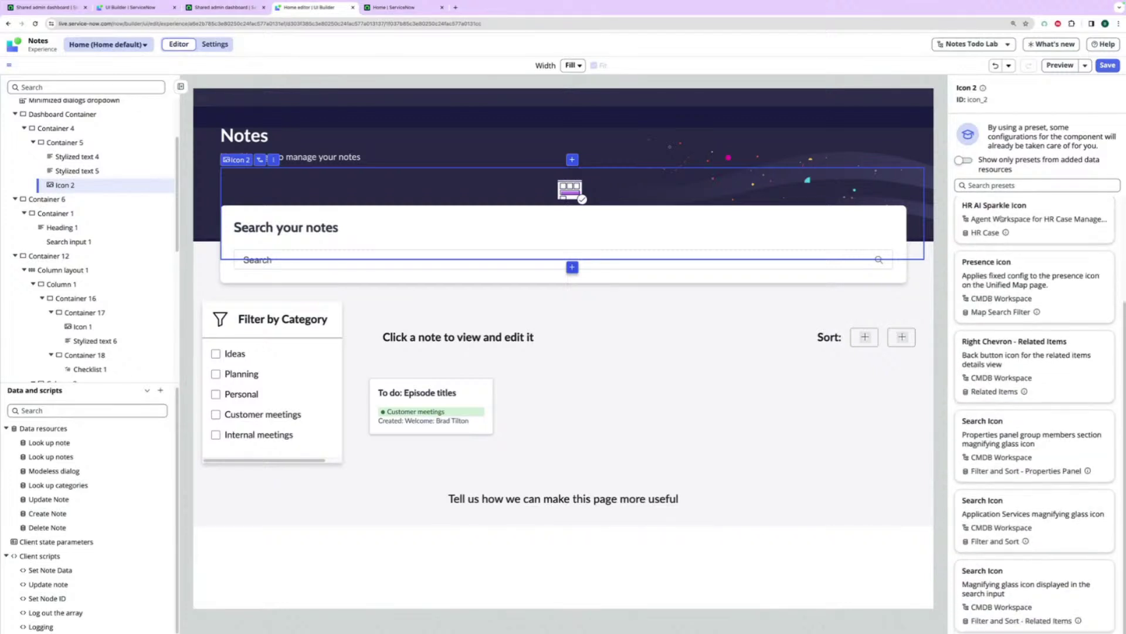
{"action": "scroll", "coordinate": [1002, 218], "scroll_direction": "up", "scroll_amount": 3}
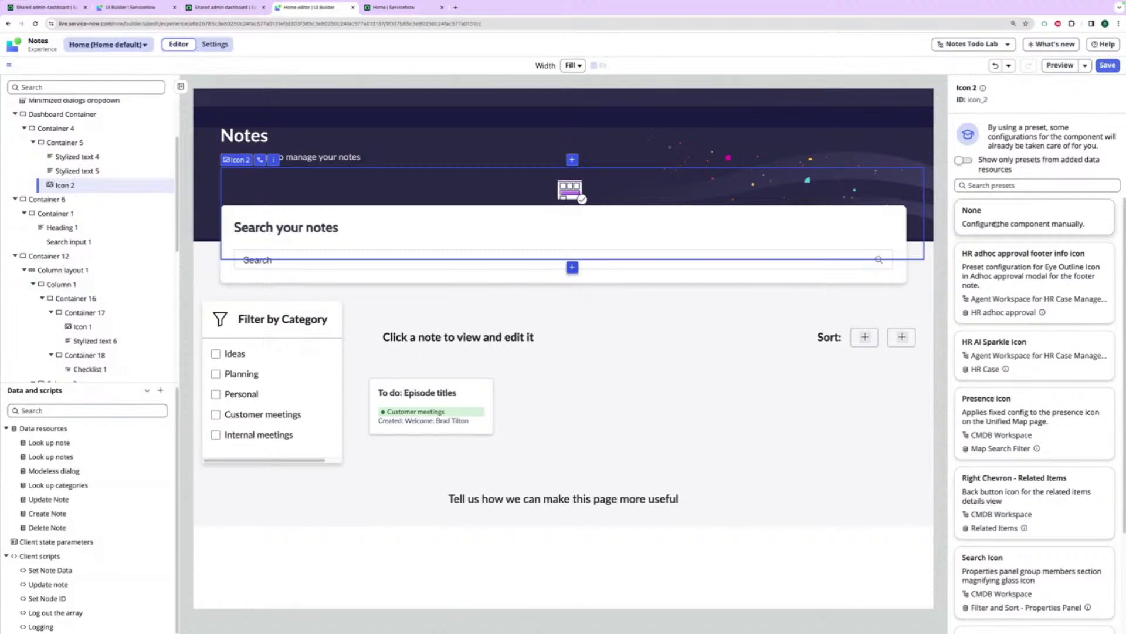
{"action": "left_click", "coordinate": [991, 186]}
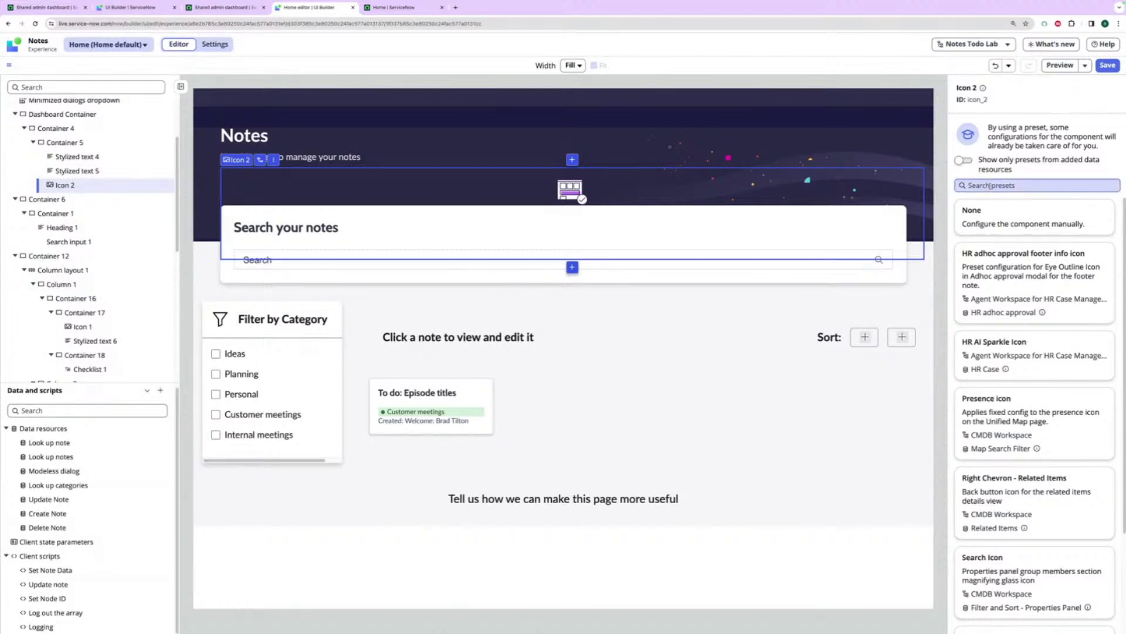
{"action": "left_click", "coordinate": [963, 161]}
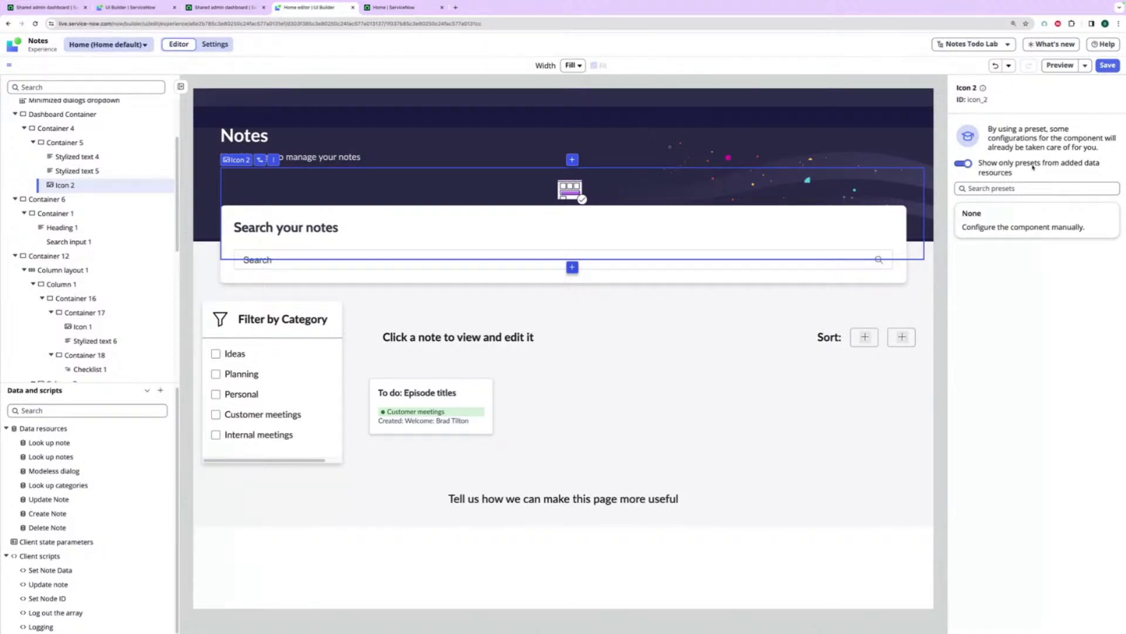
{"action": "left_click", "coordinate": [1006, 224]}
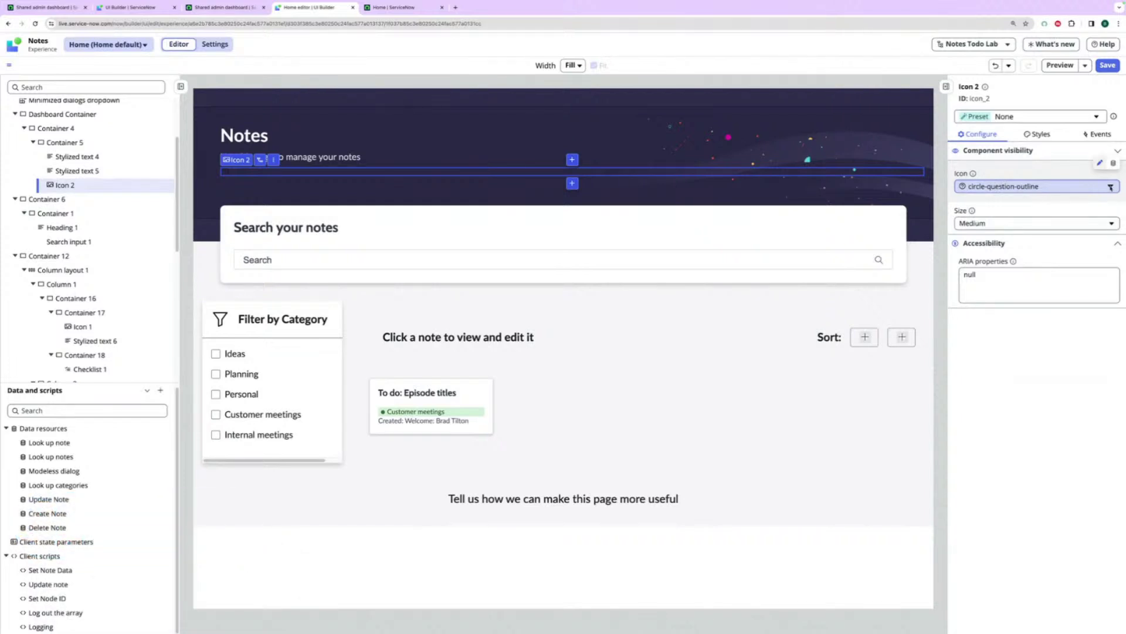
Step: Open Icon 2's icon picker, showing Outline and Fill icons with circle-question-outline selected
{"action": "left_click", "coordinate": [1105, 187]}
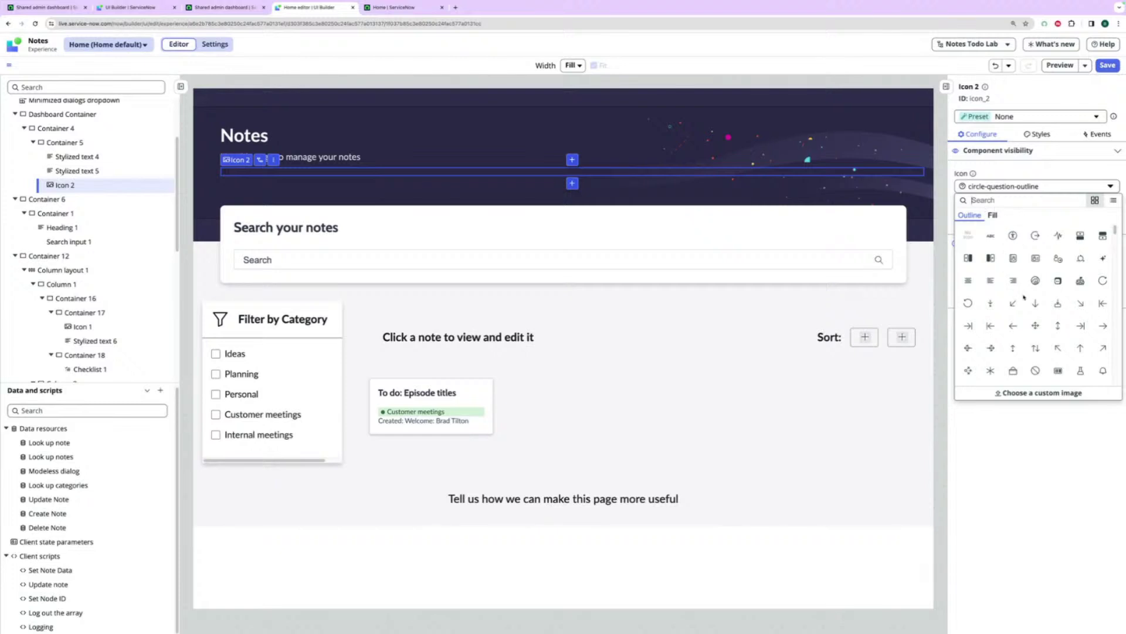
Step: Open the custom image chooser for Icon 2, then close it without applying an image
{"action": "scroll", "coordinate": [1035, 275], "scroll_direction": "down", "scroll_amount": 5}
{"action": "scroll", "coordinate": [1028, 300], "scroll_direction": "up", "scroll_amount": 3}
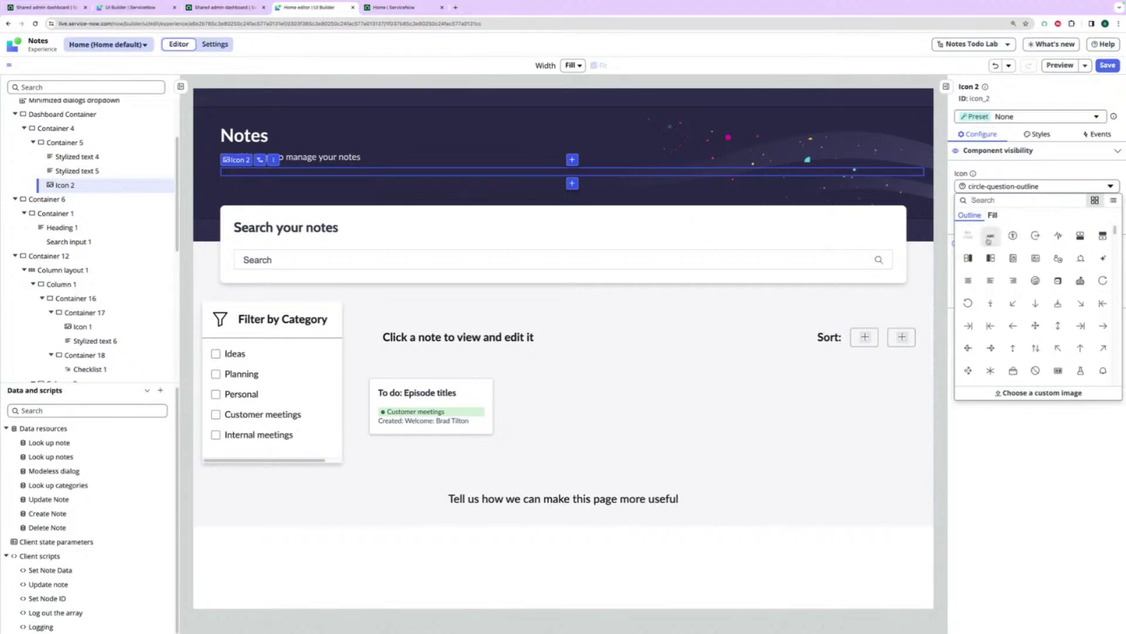
{"action": "left_click", "coordinate": [1041, 393]}
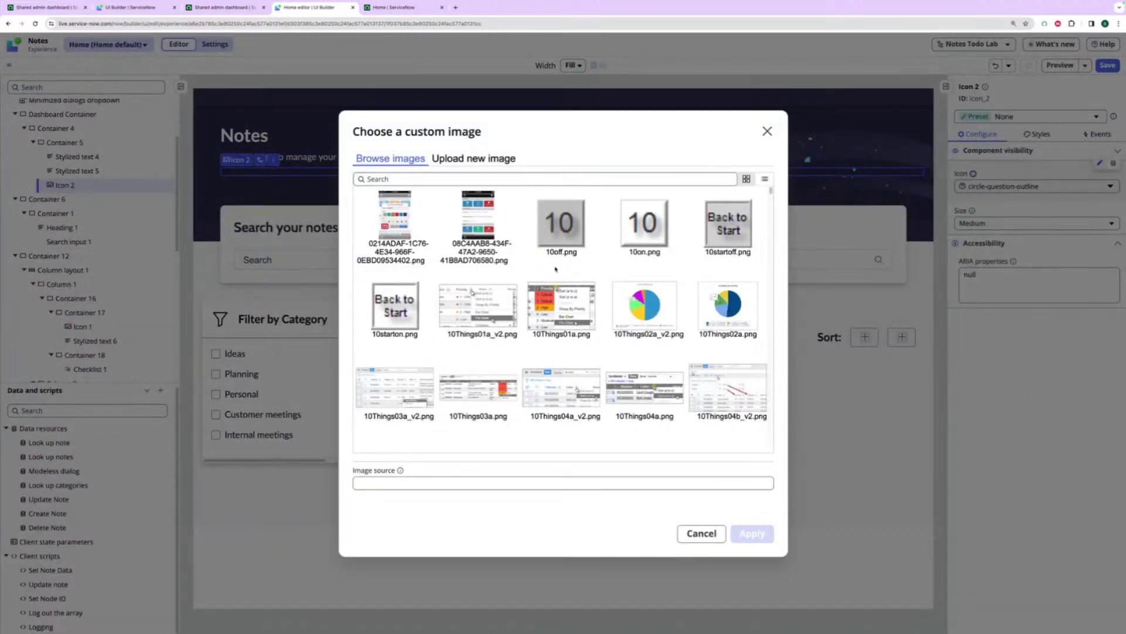
{"action": "left_click", "coordinate": [423, 482]}
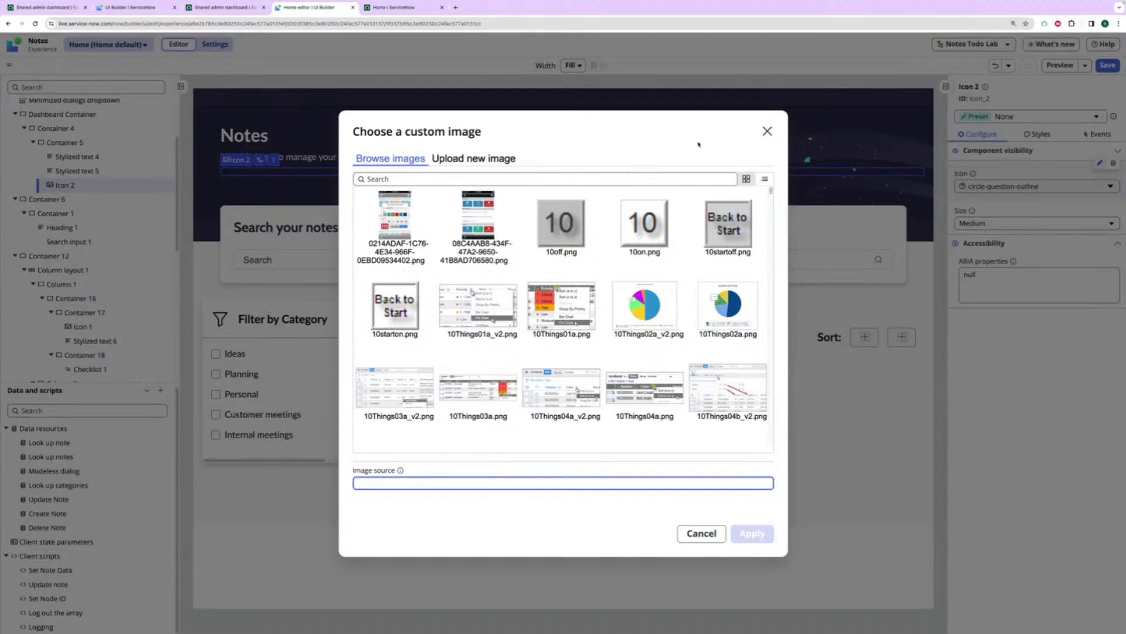
{"action": "left_click", "coordinate": [767, 132]}
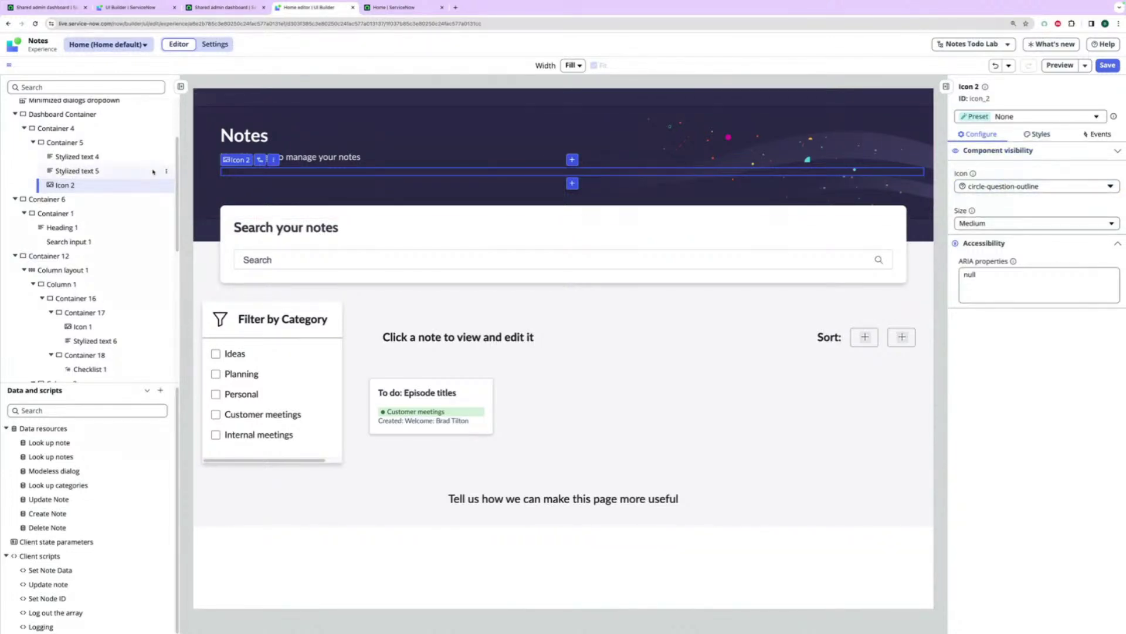
{"action": "scroll", "coordinate": [132, 189], "scroll_direction": "up", "scroll_amount": 3}
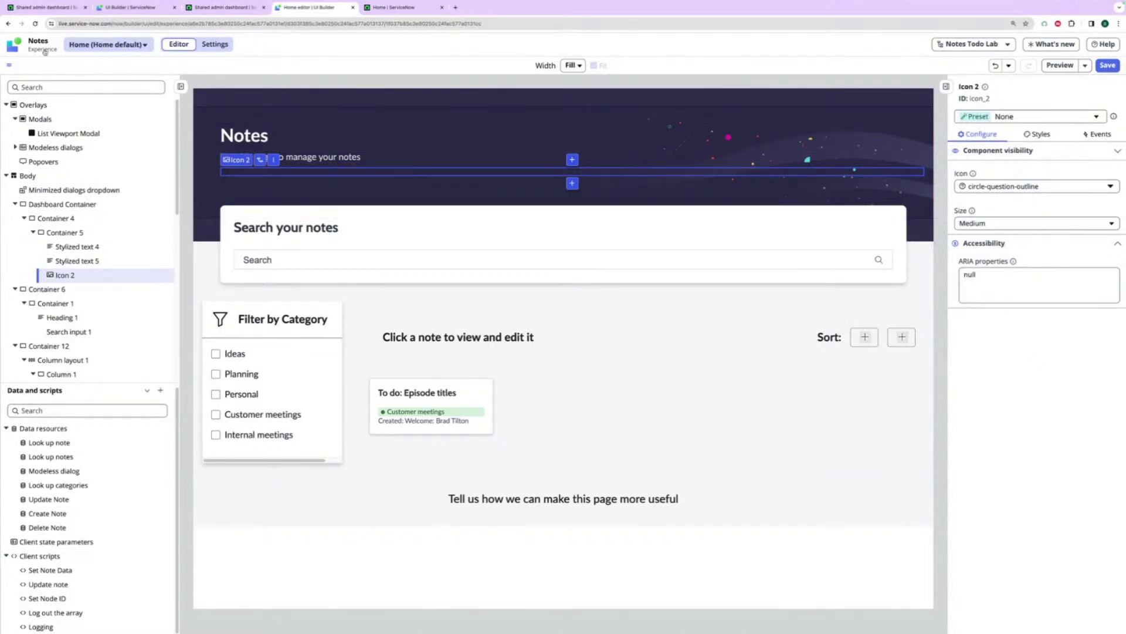
Step: Leave the page editor for the Notes experience overview, discarding unsaved changes
{"action": "left_click", "coordinate": [61, 58]}
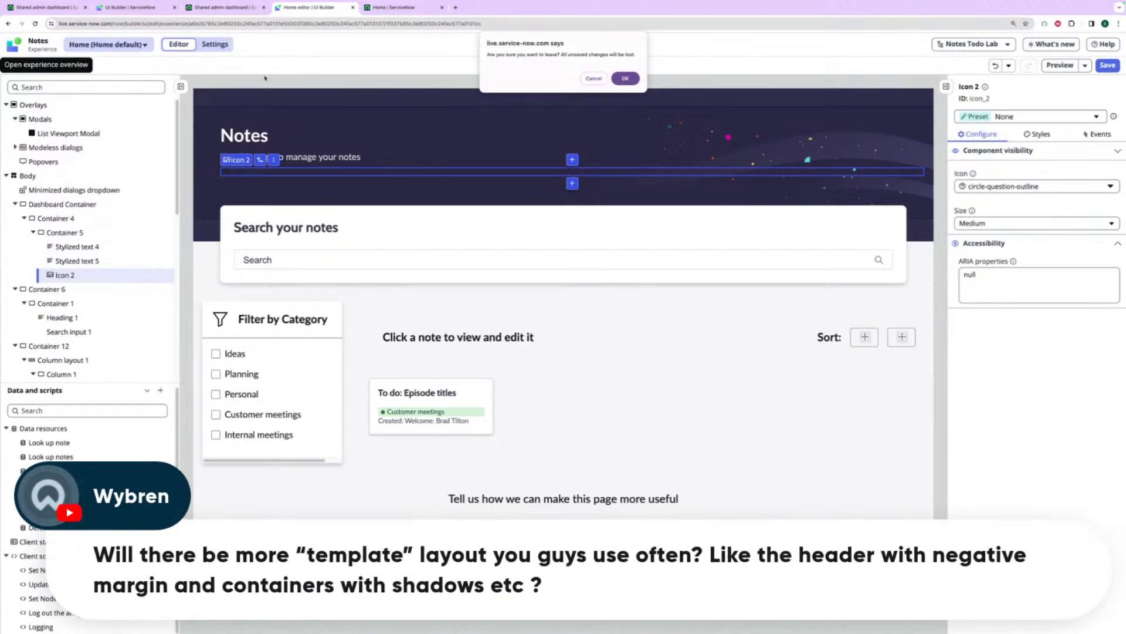
{"action": "left_click", "coordinate": [616, 78]}
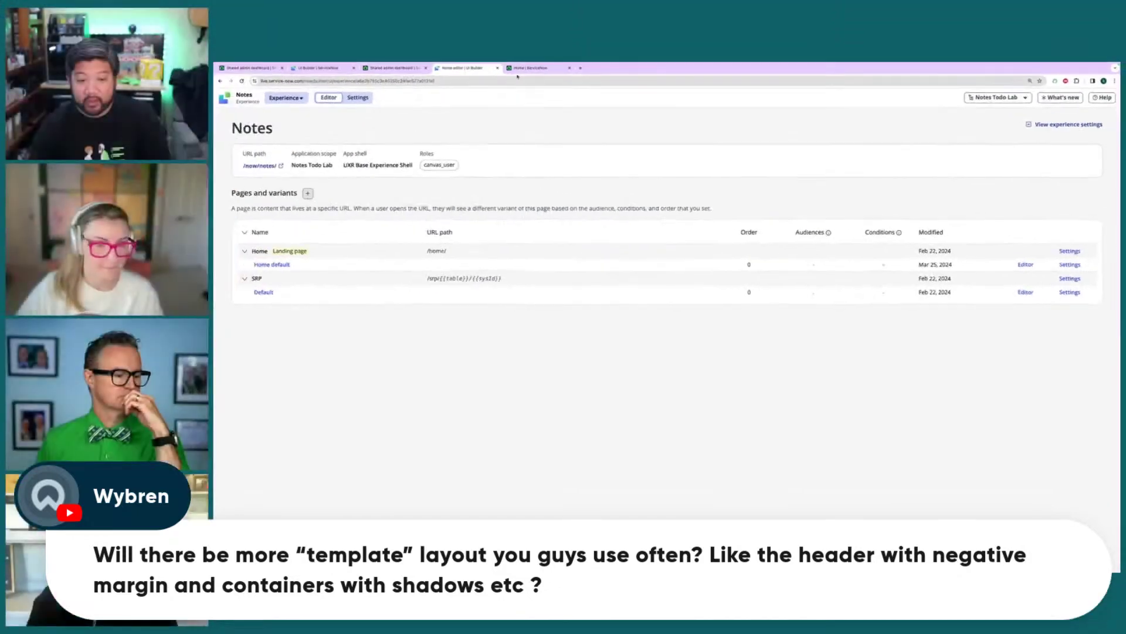
Step: Check the live Notes page, then return and start adding a page or variant
{"action": "left_click", "coordinate": [392, 8]}
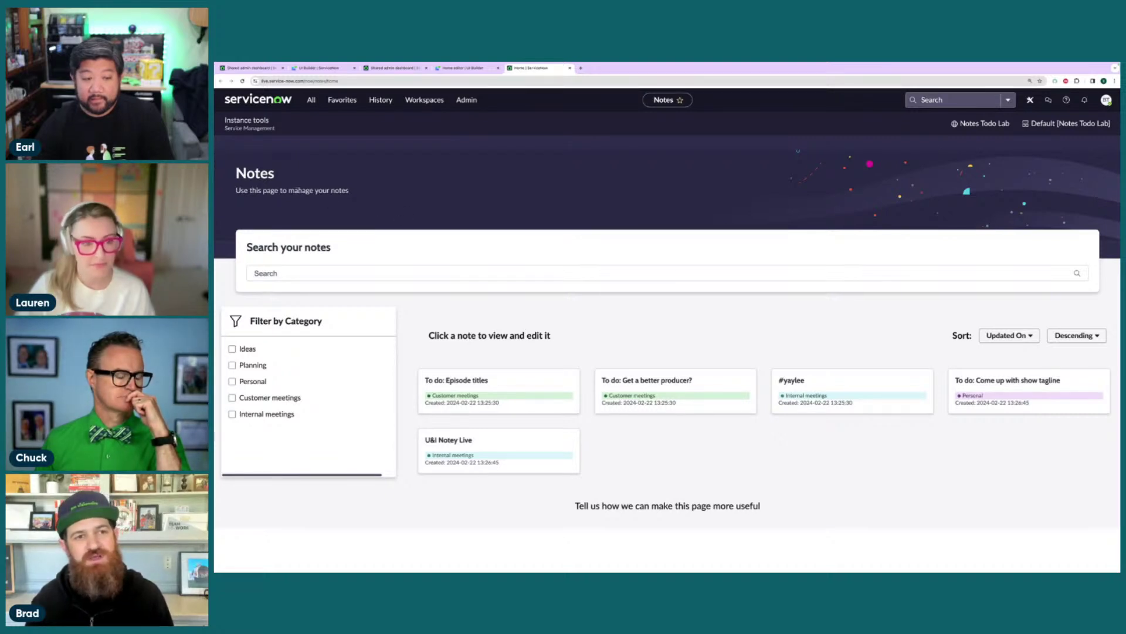
{"action": "left_click", "coordinate": [465, 70]}
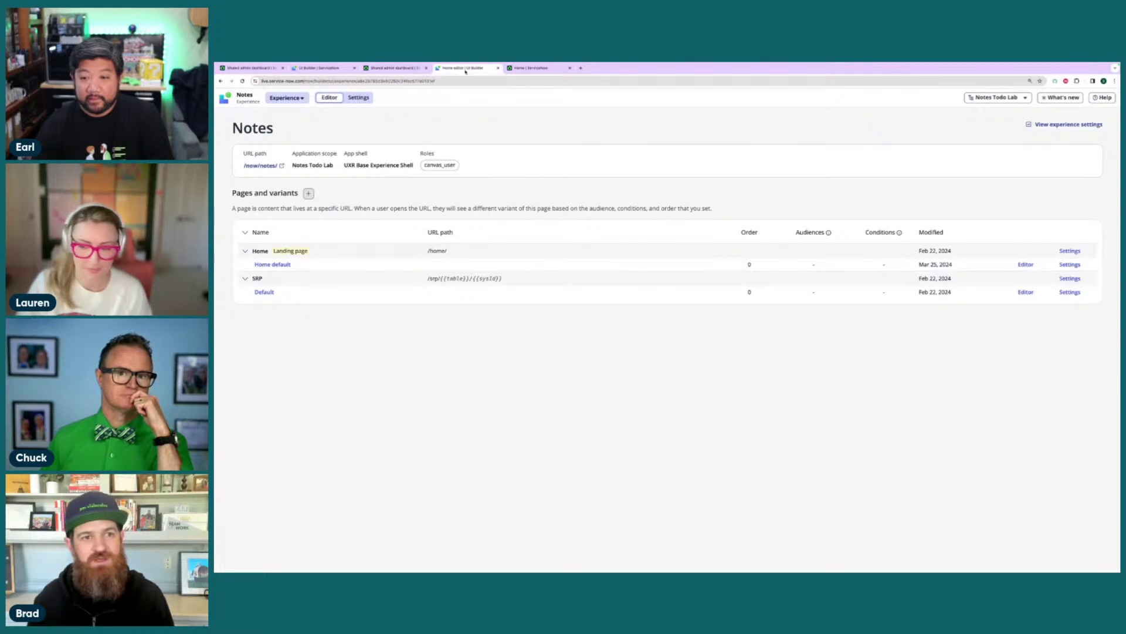
{"action": "left_click", "coordinate": [309, 193]}
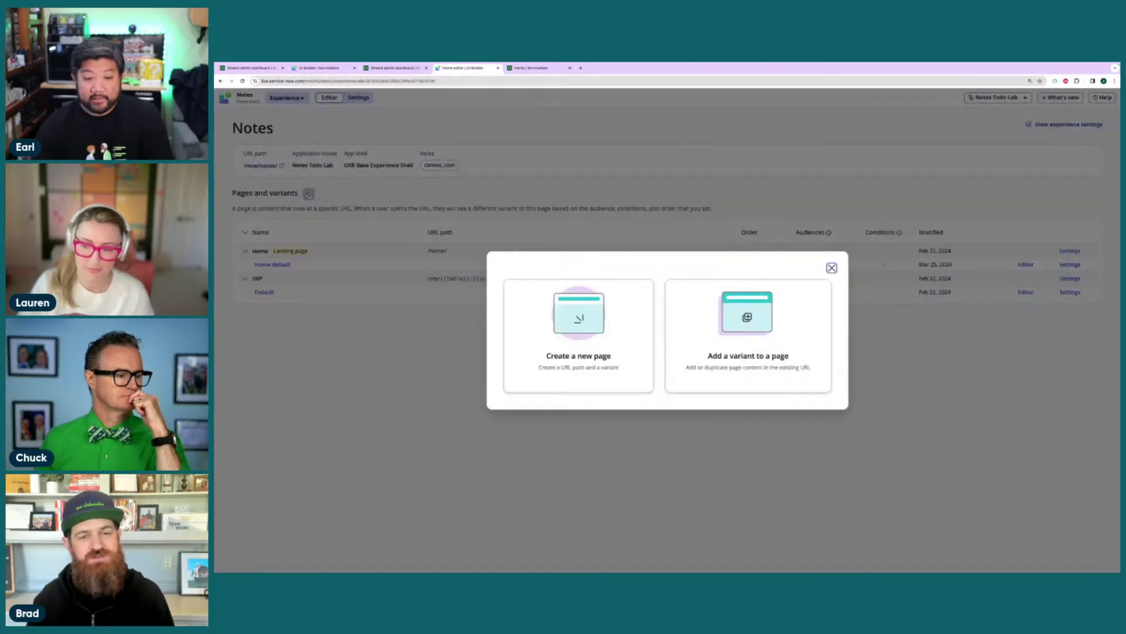
Step: Browse the new-page template gallery, then close it without picking a template
{"action": "left_click", "coordinate": [587, 347]}
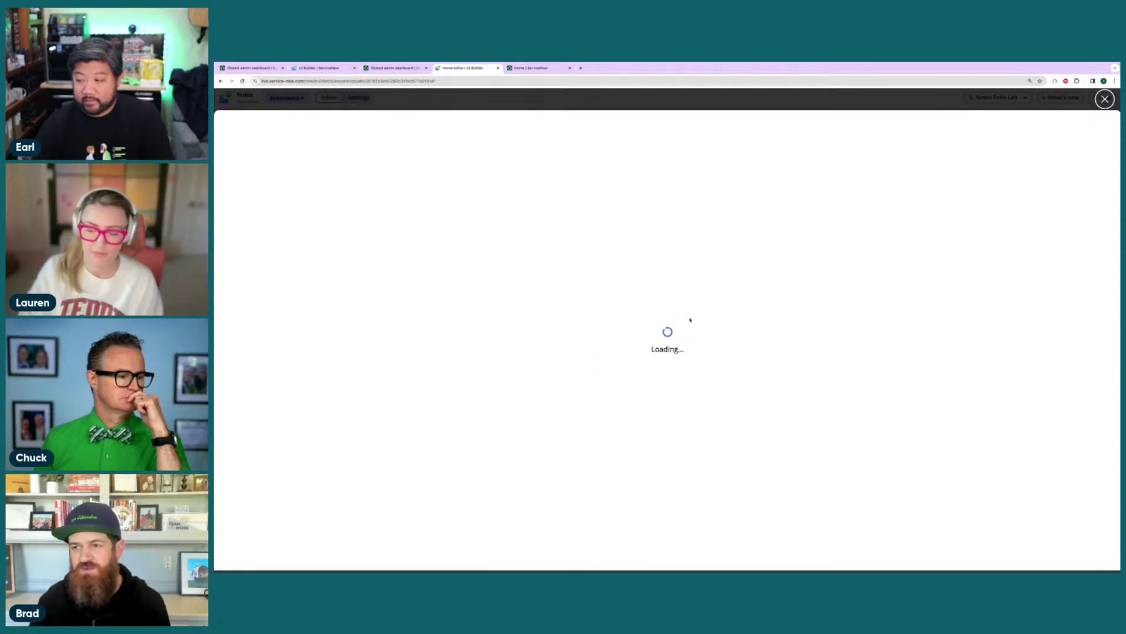
{"action": "scroll", "coordinate": [631, 318], "scroll_direction": "down", "scroll_amount": 1}
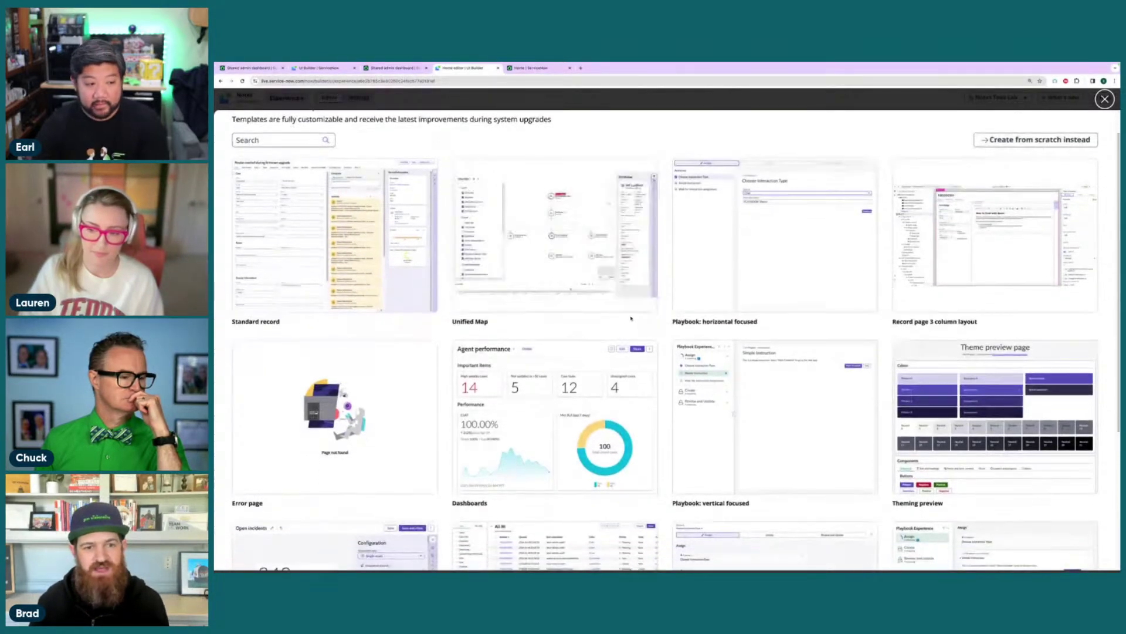
{"action": "mouse_move", "coordinate": [560, 403]}
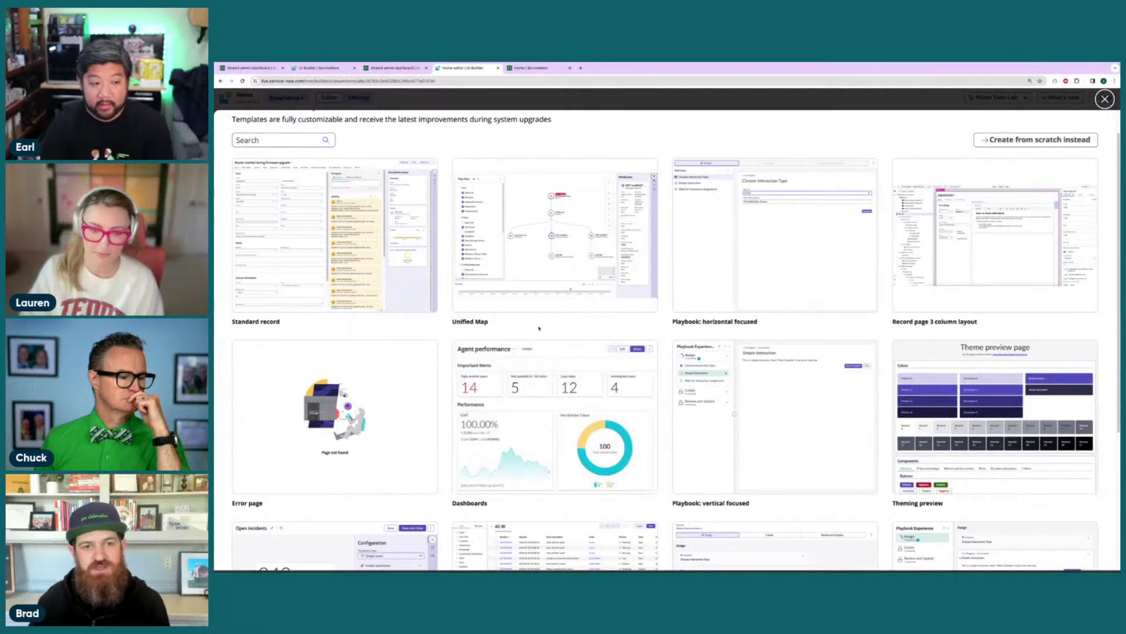
{"action": "scroll", "coordinate": [540, 328], "scroll_direction": "down", "scroll_amount": 2}
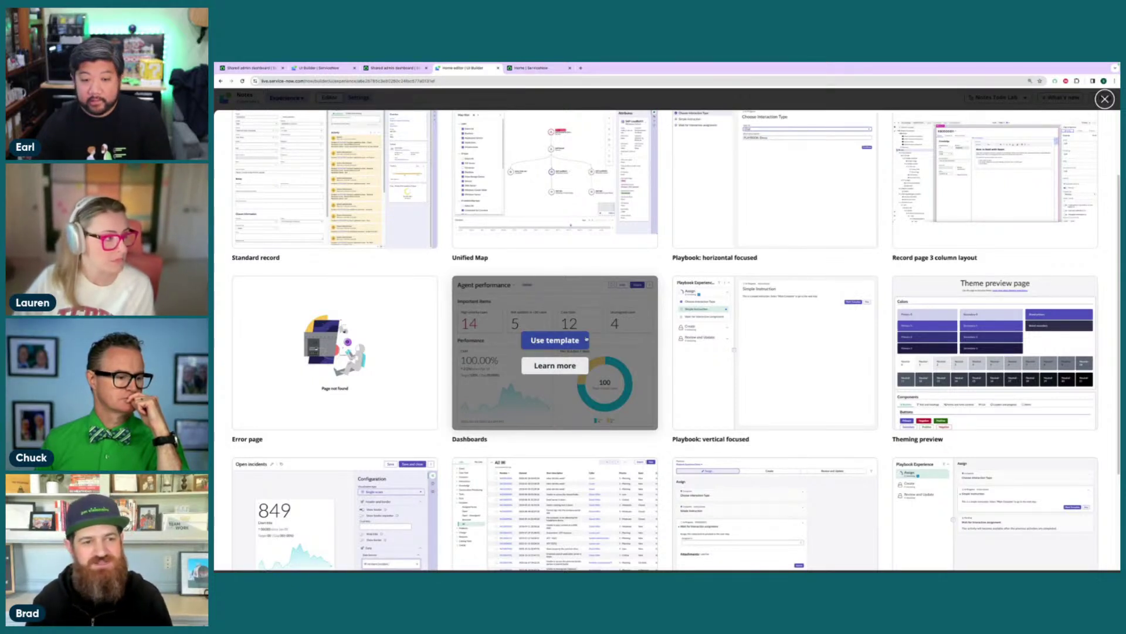
{"action": "scroll", "coordinate": [593, 338], "scroll_direction": "down", "scroll_amount": 1}
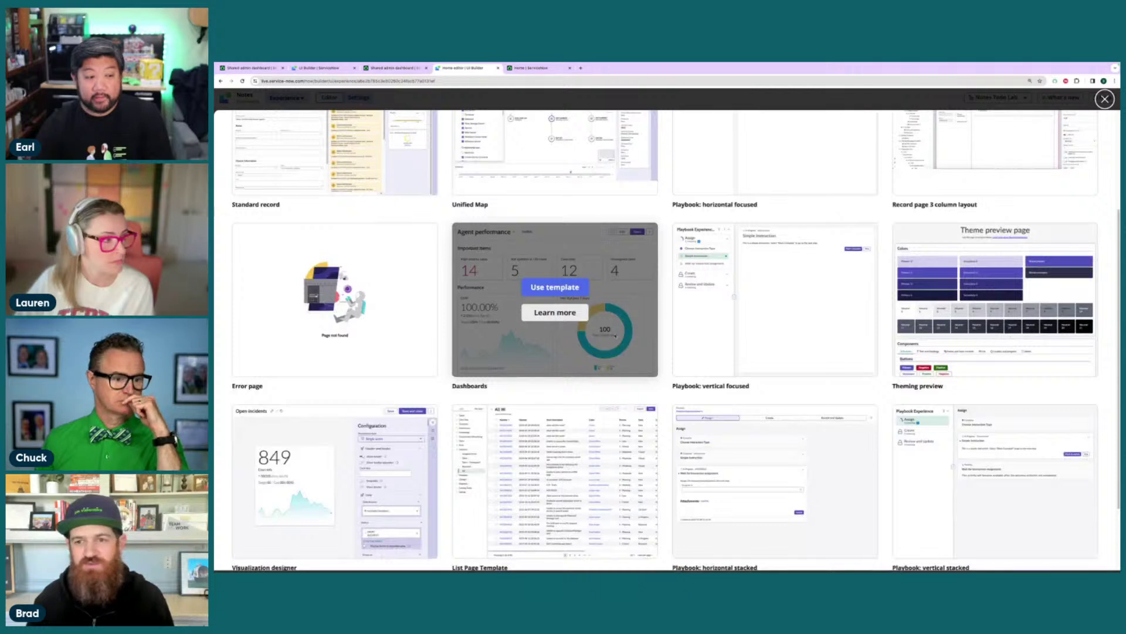
{"action": "scroll", "coordinate": [615, 336], "scroll_direction": "down", "scroll_amount": 1}
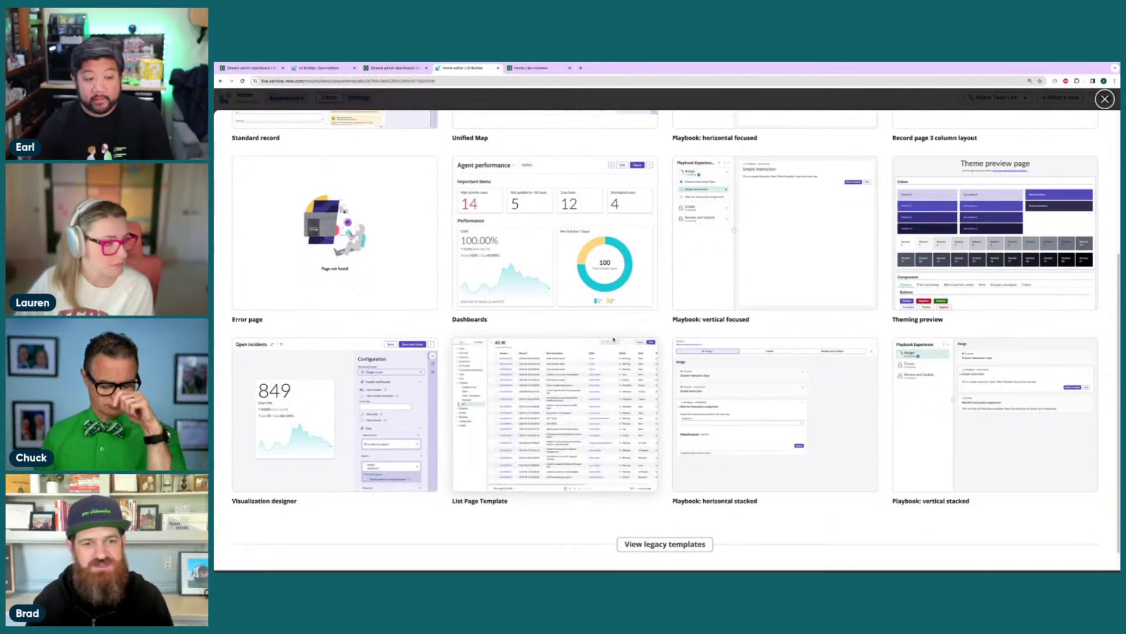
{"action": "mouse_move", "coordinate": [614, 340]}
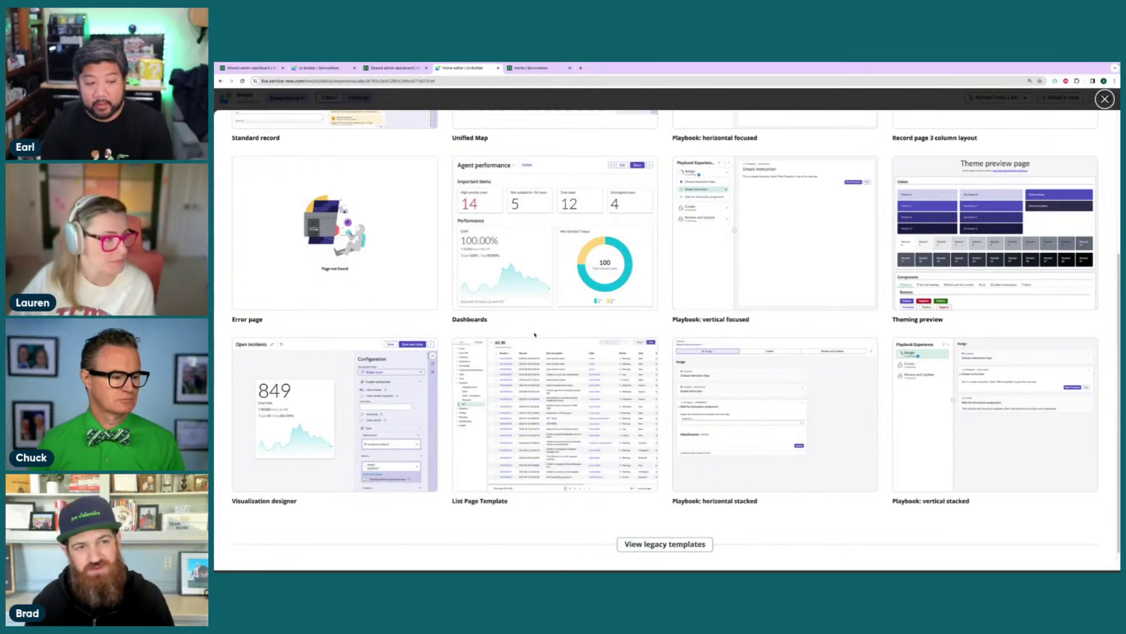
{"action": "scroll", "coordinate": [535, 335], "scroll_direction": "up", "scroll_amount": 1}
{"action": "scroll", "coordinate": [537, 338], "scroll_direction": "up", "scroll_amount": 1}
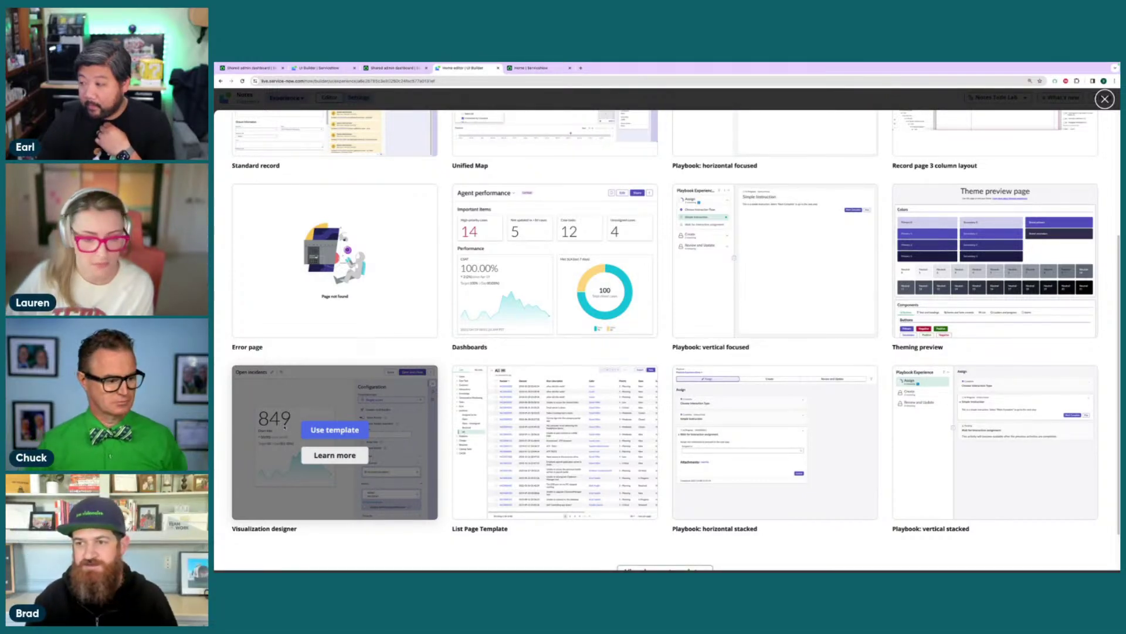
{"action": "scroll", "coordinate": [589, 414], "scroll_direction": "up", "scroll_amount": 3}
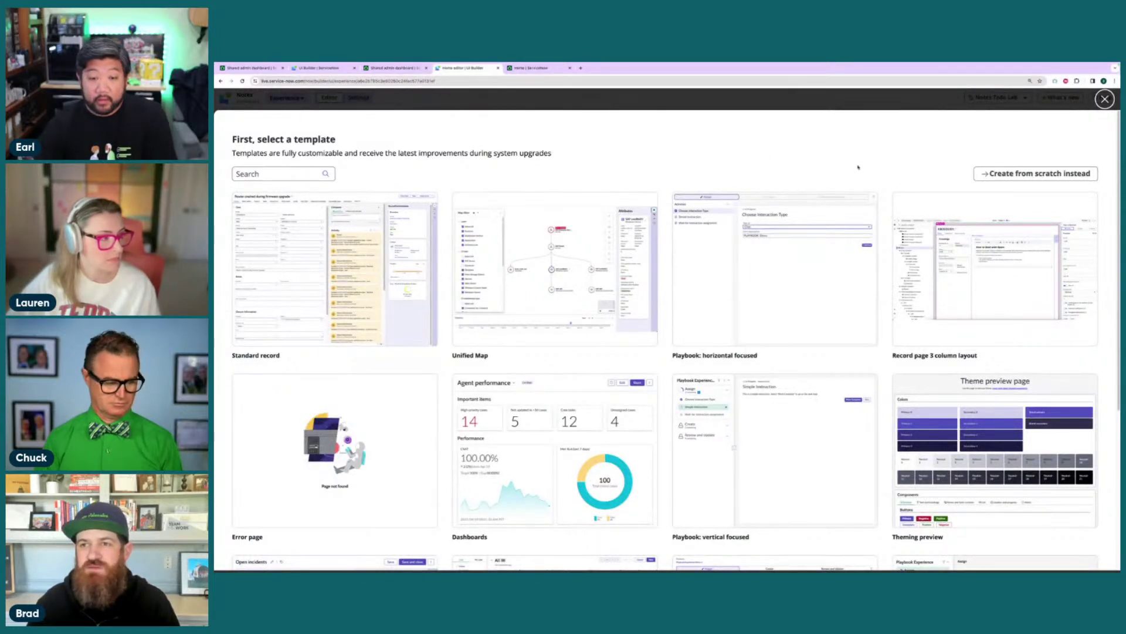
{"action": "left_click", "coordinate": [1105, 99]}
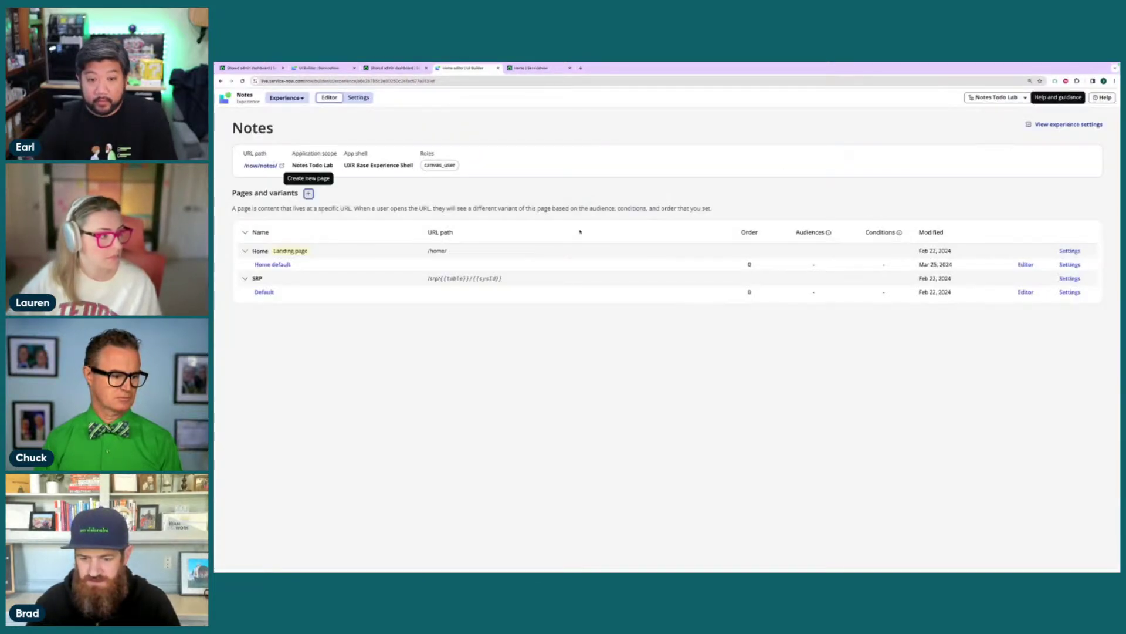